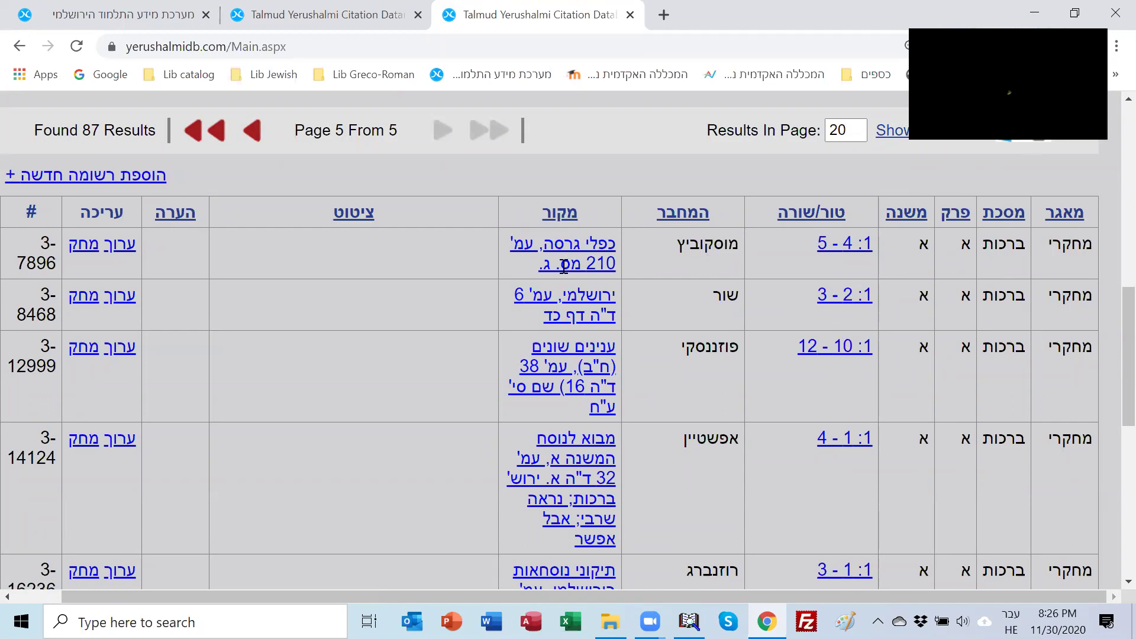
# - Open the linked source PDF of תיקוני נוסחאות בירושלמי from record 3-16236 on the last results page
pyautogui.moveTo(558, 243)
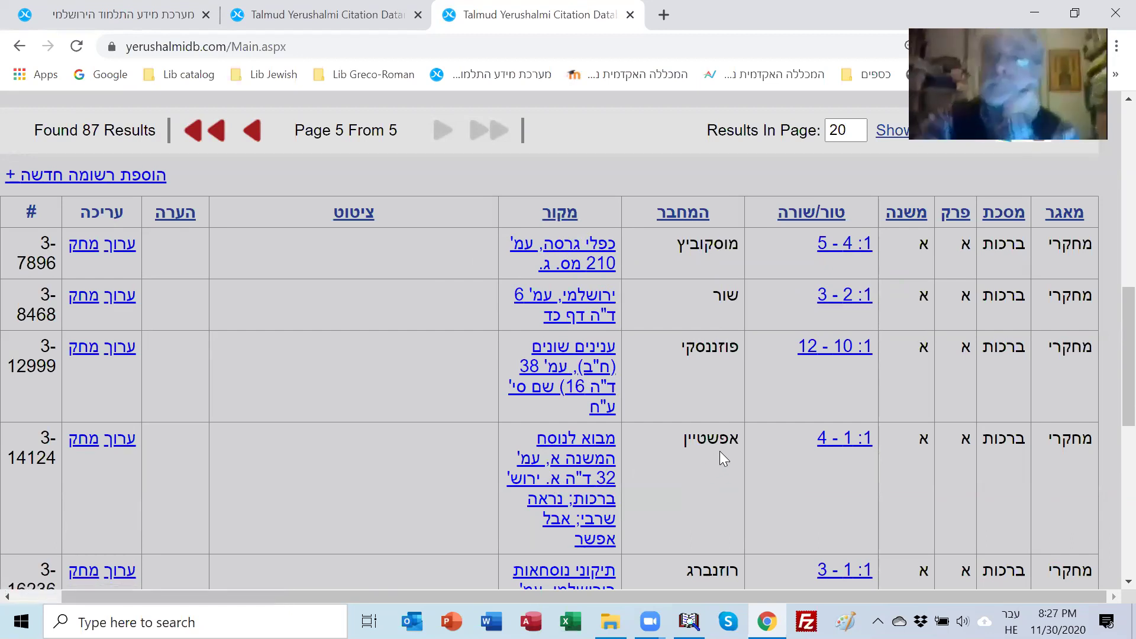
pyautogui.scroll(-1, 720, 451)
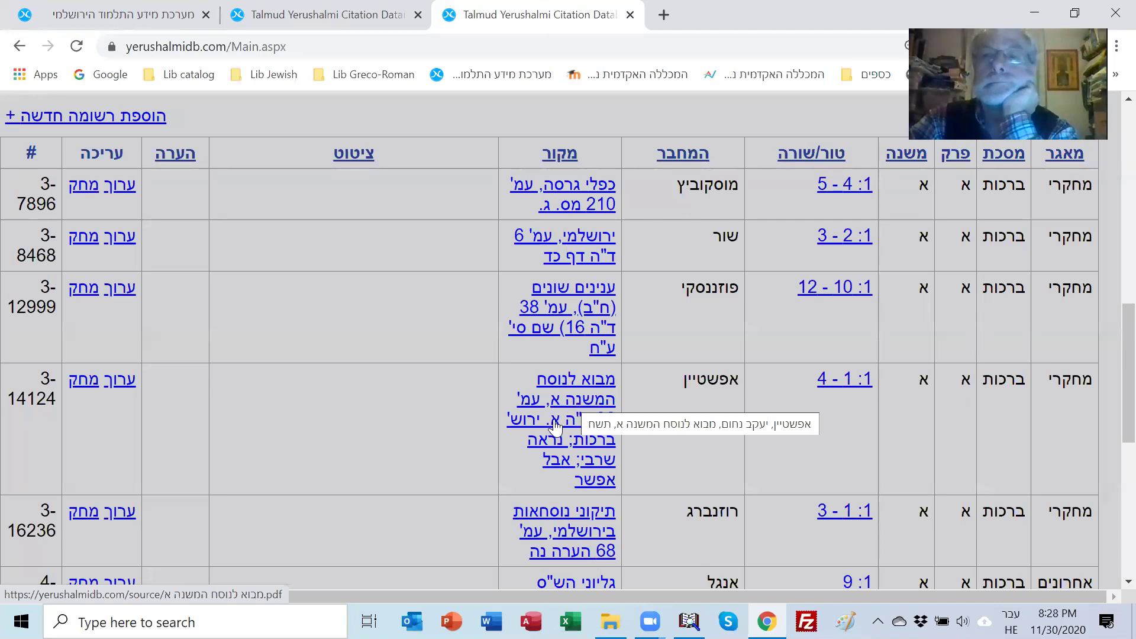
pyautogui.scroll(-1, 548, 422)
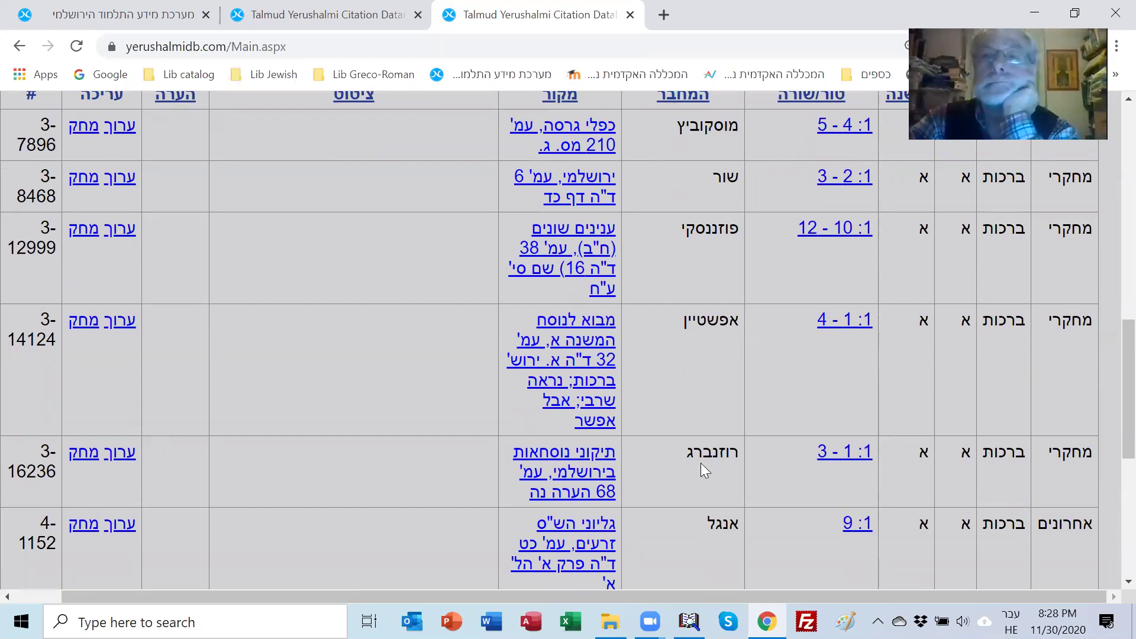
pyautogui.scroll(-2, 550, 461)
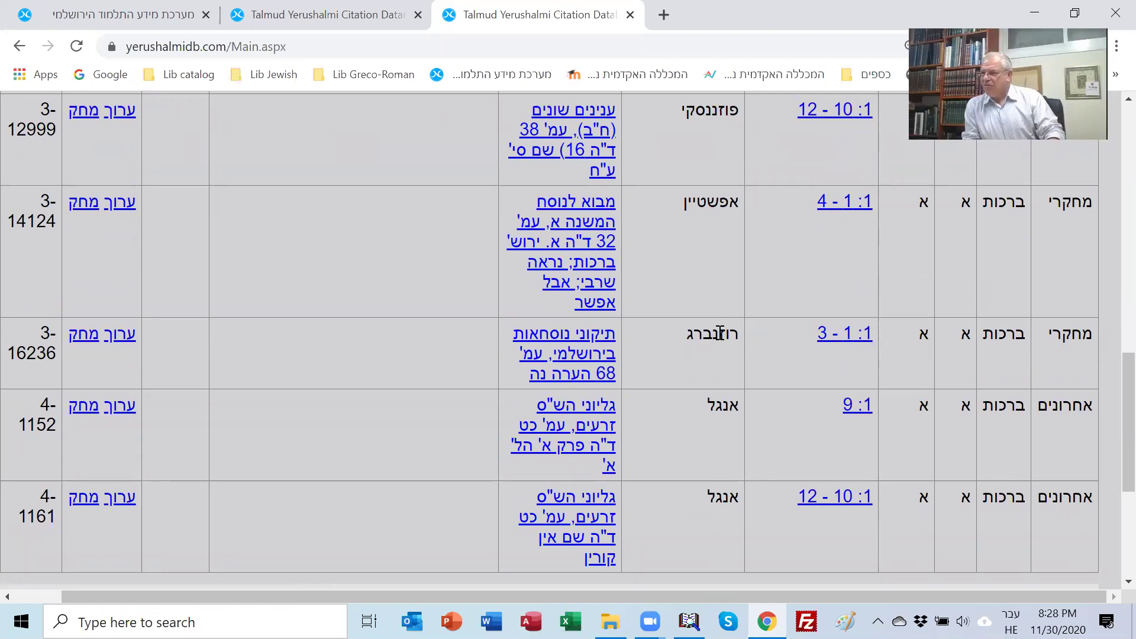
pyautogui.click(573, 342)
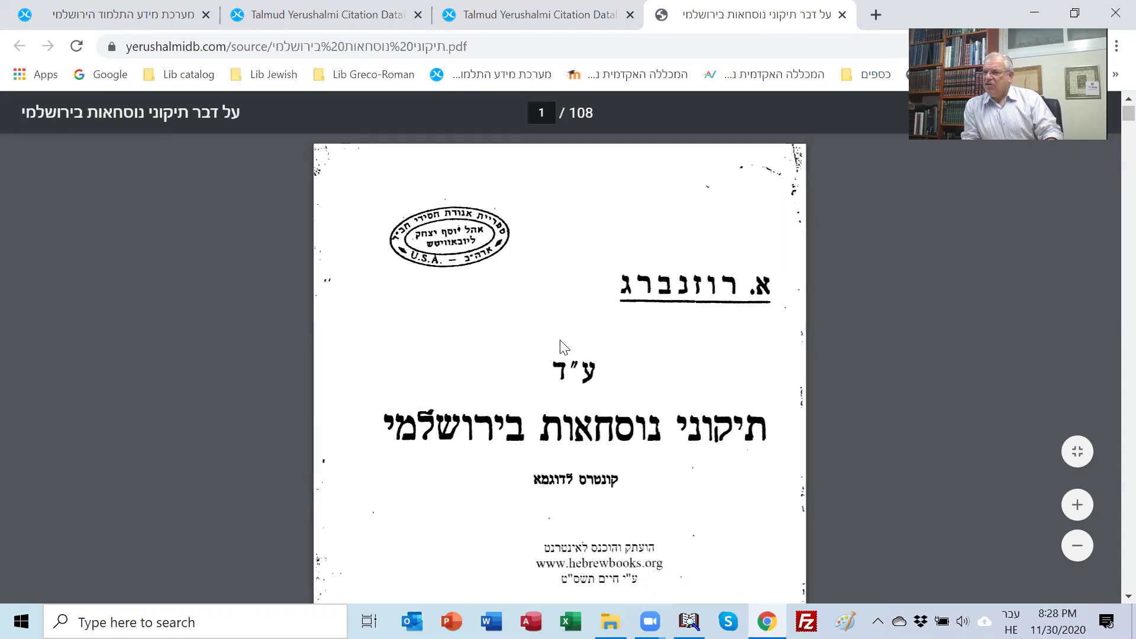
# - Skim the opening pages of the scanned book, including its introduction and footnotes
pyautogui.scroll(-10, 565, 353)
pyautogui.scroll(-10, 563, 377)
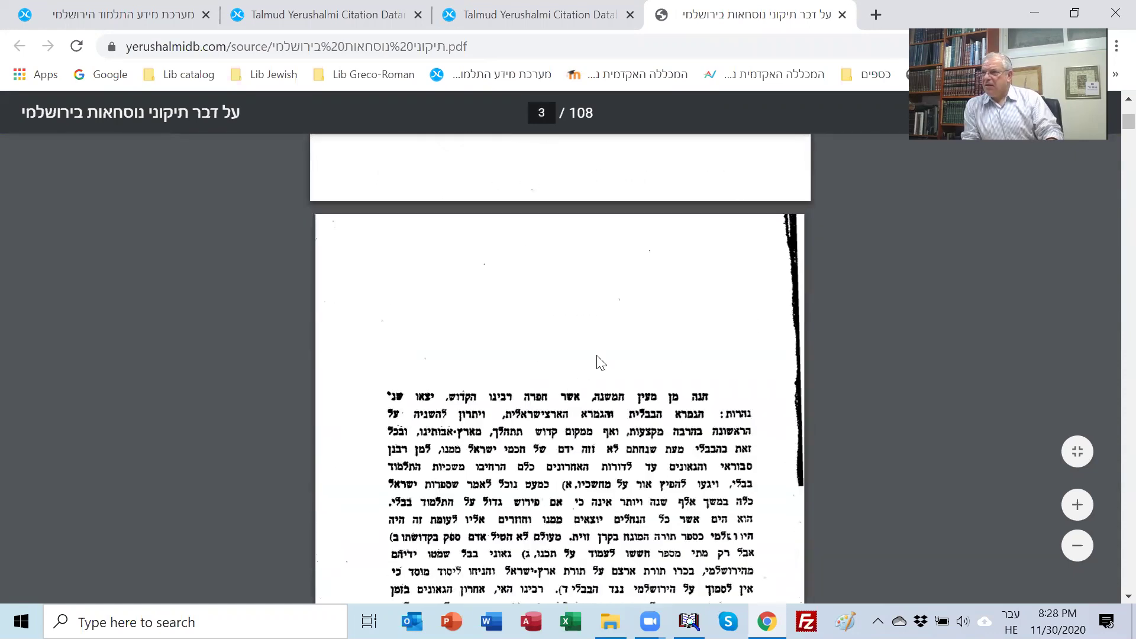
pyautogui.scroll(-10, 482, 299)
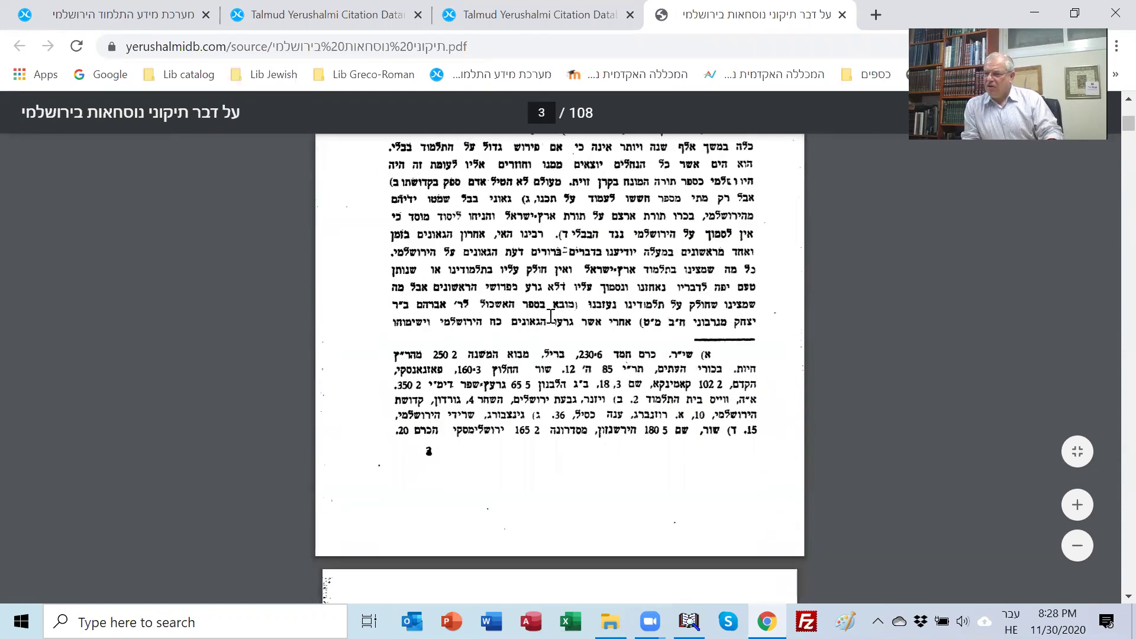
pyautogui.scroll(-10, 550, 331)
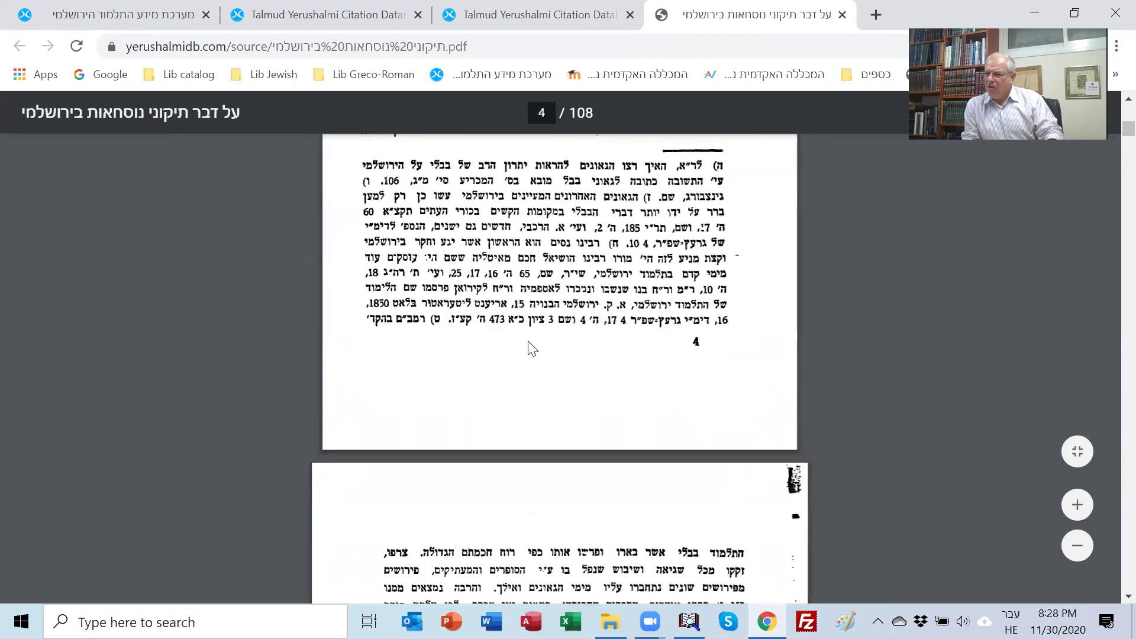
pyautogui.scroll(-20, 552, 354)
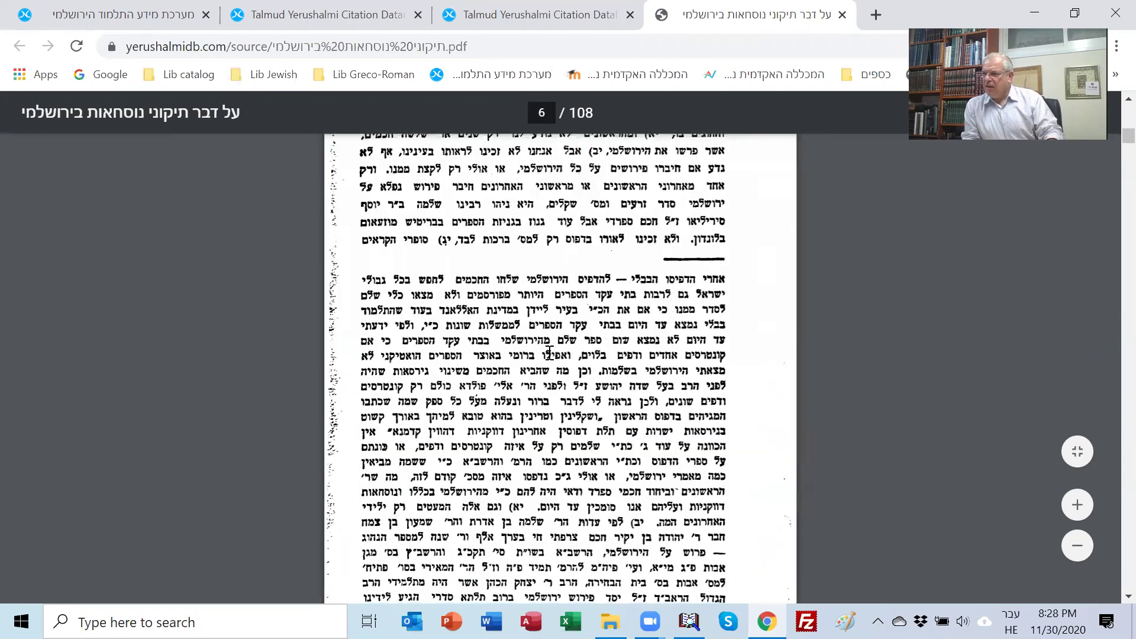
pyautogui.scroll(20, 554, 355)
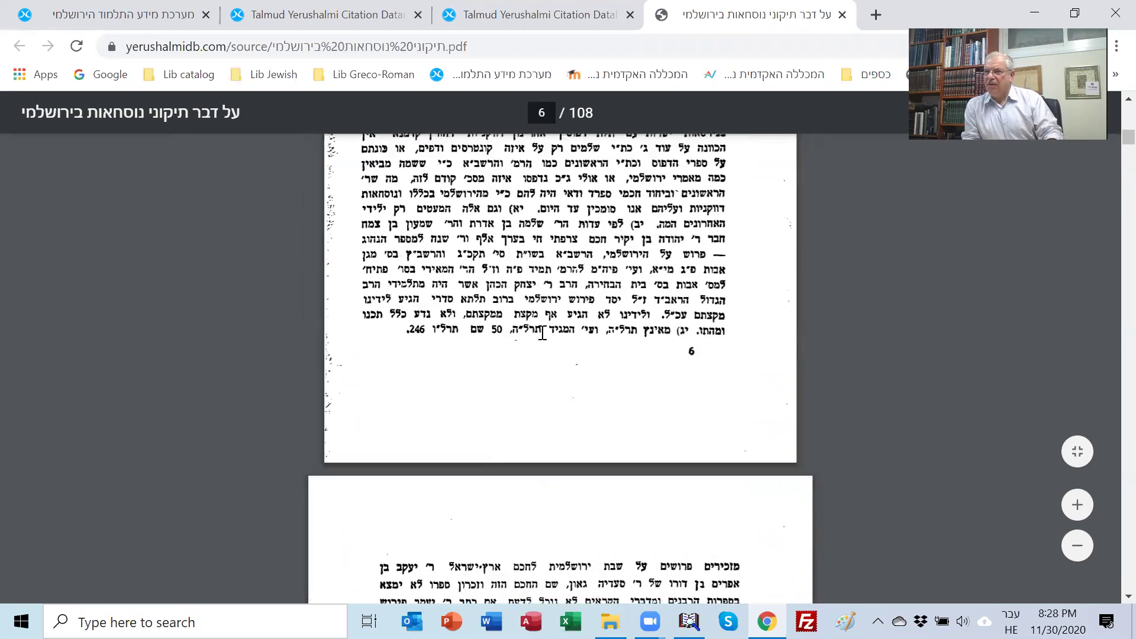
pyautogui.scroll(8, 524, 185)
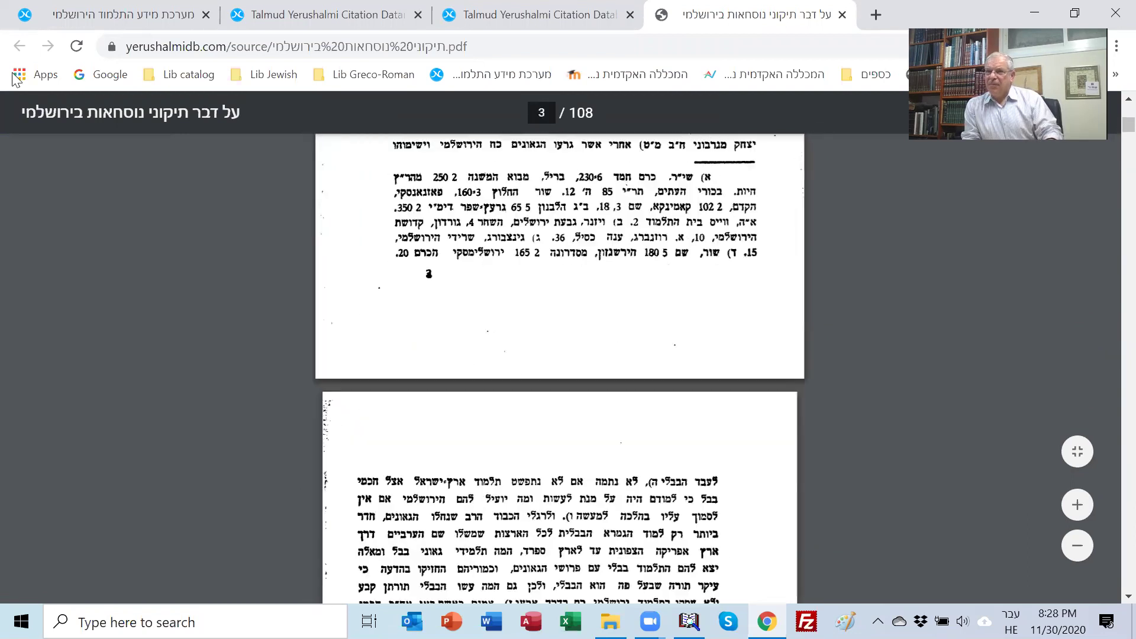
# - Return to the Talmud Yerushalmi Citation Database and bring up its Column/Row search form
pyautogui.click(723, 76)
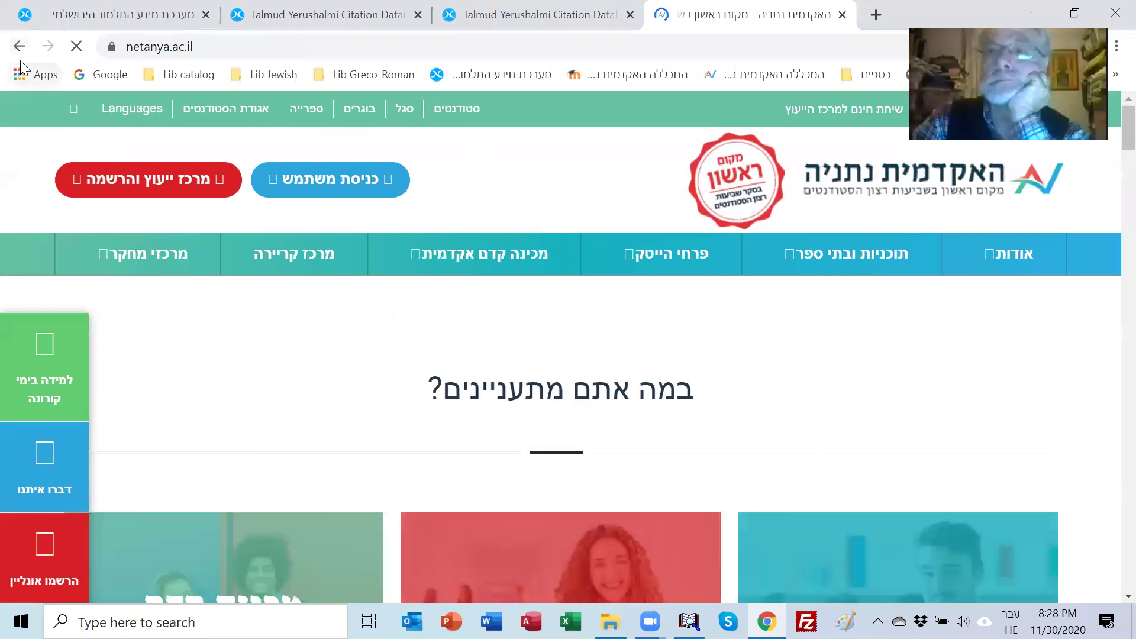
pyautogui.click(19, 48)
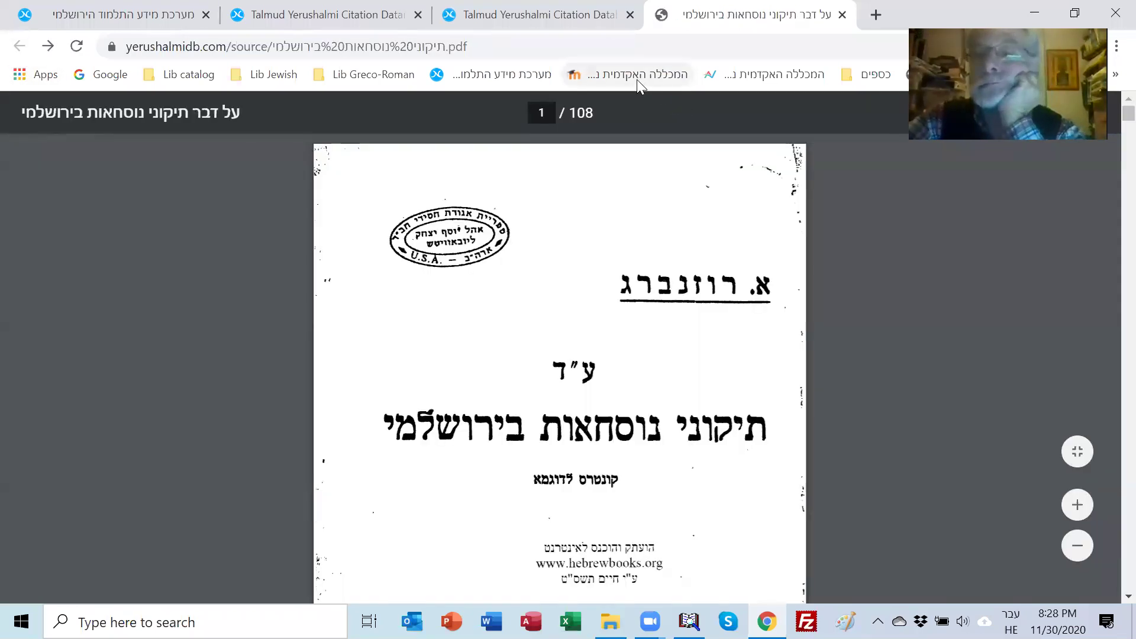
pyautogui.click(477, 76)
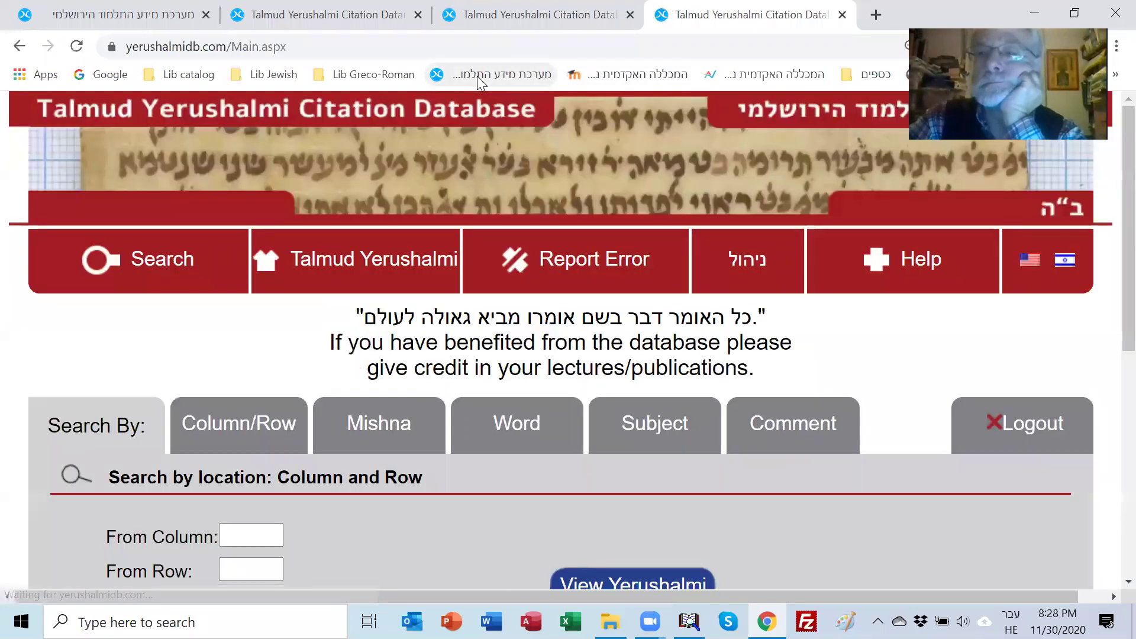
pyautogui.scroll(-2, 485, 192)
pyautogui.scroll(2, 485, 193)
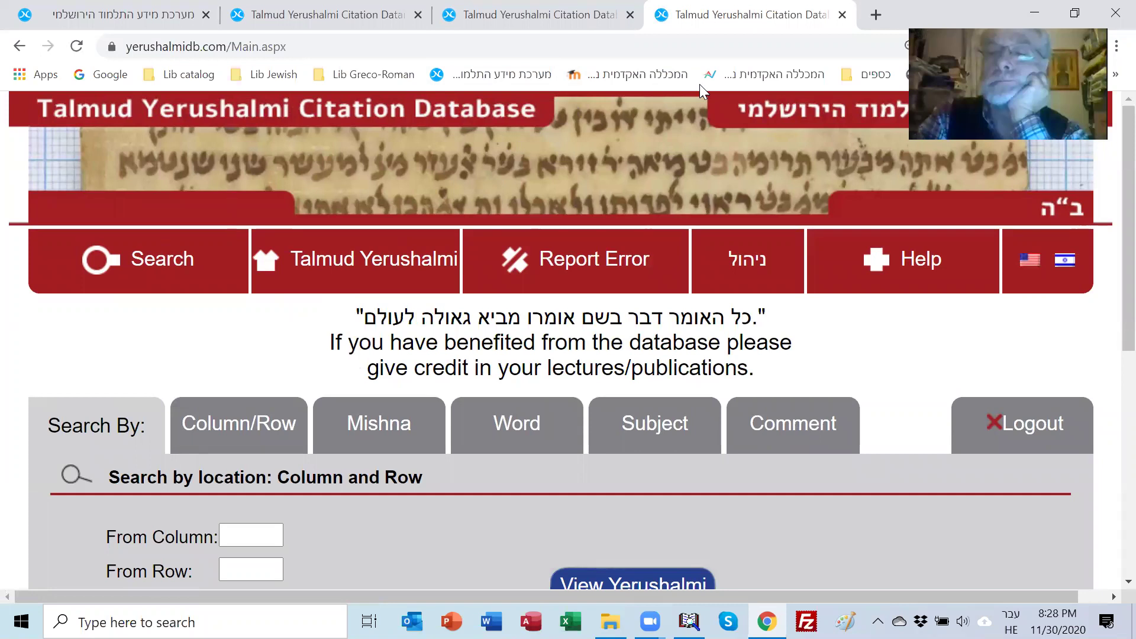
# - Search by location from column 1, row 18 to column 1, row 10, and look over the results
pyautogui.click(265, 537)
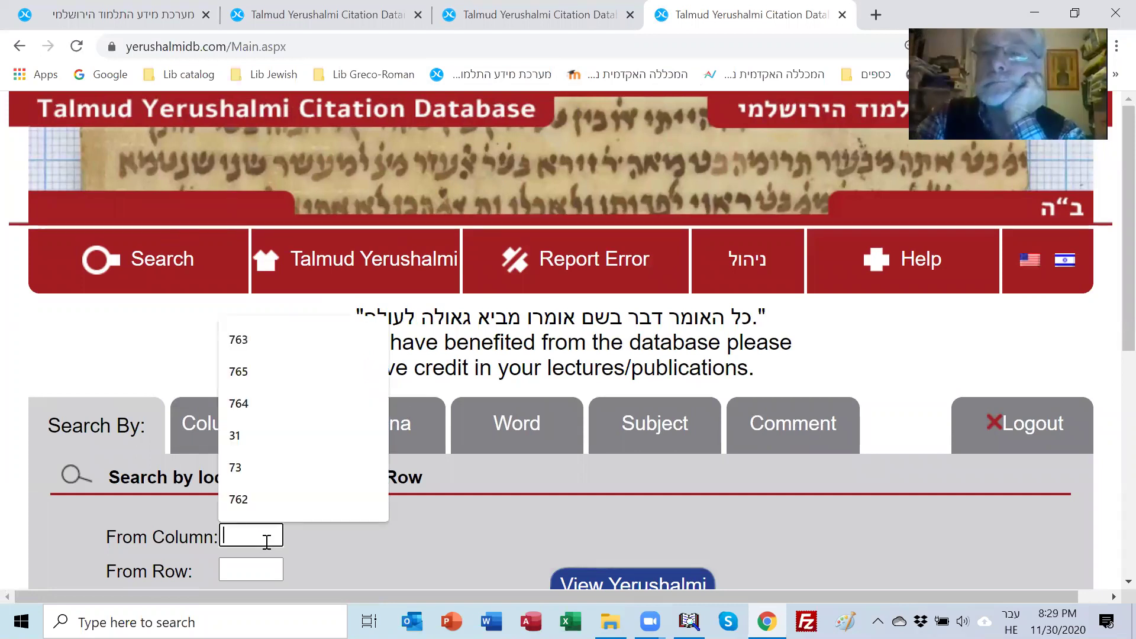
pyautogui.write('1')
pyautogui.press('Tab')
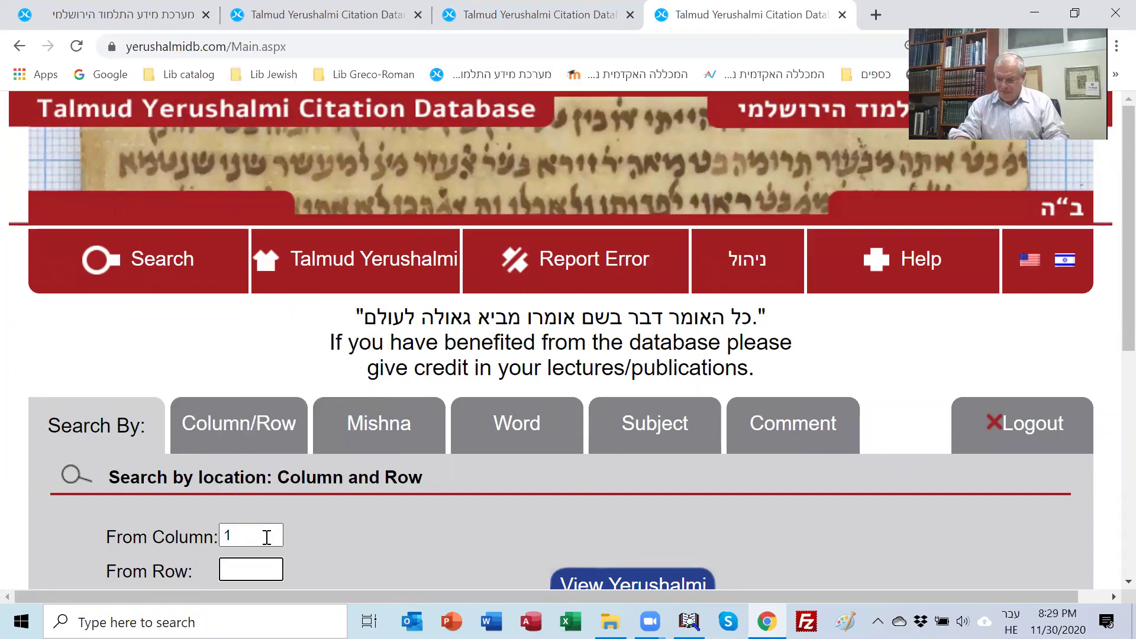
pyautogui.write('1')
pyautogui.click(265, 537)
pyautogui.write('10')
pyautogui.press('Return')
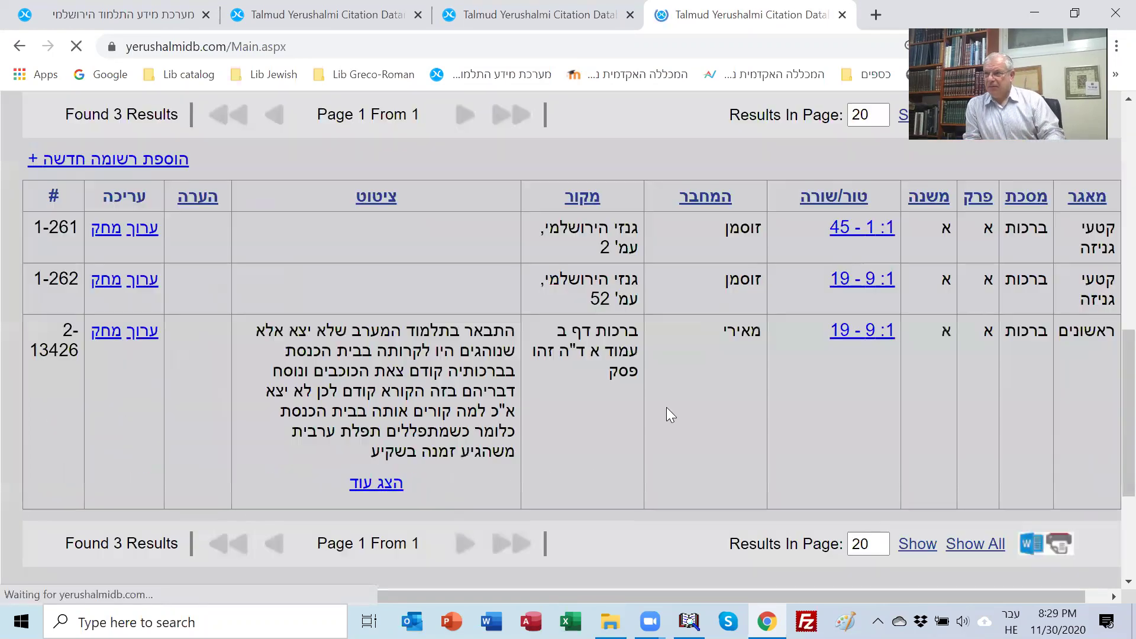
pyautogui.scroll(-5, 624, 427)
pyautogui.scroll(6, 673, 355)
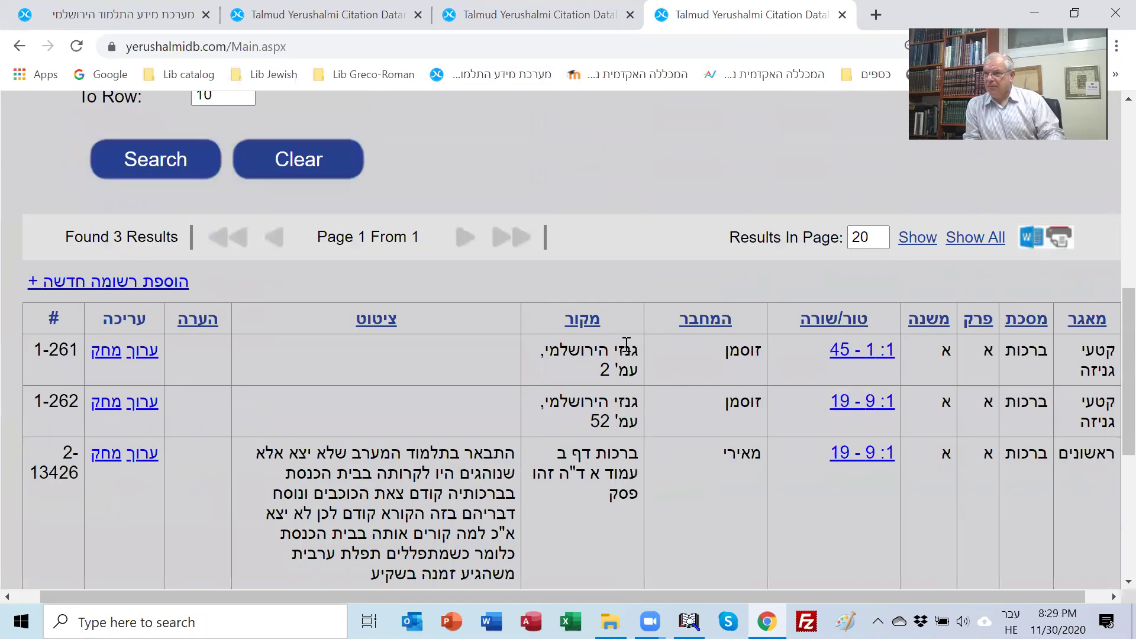
# - Change the starting row to 1 and rerun the column and row search
pyautogui.scroll(1, 473, 346)
pyautogui.scroll(5, 466, 342)
pyautogui.click(240, 385)
pyautogui.hotkey('ctrl', 'a')
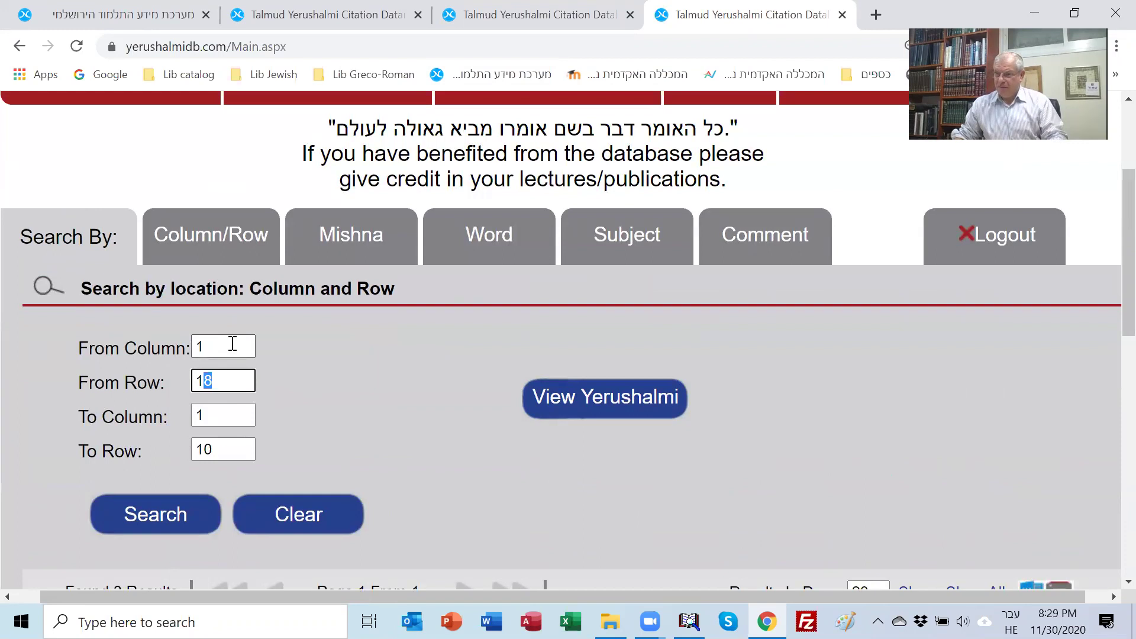
pyautogui.write('1')
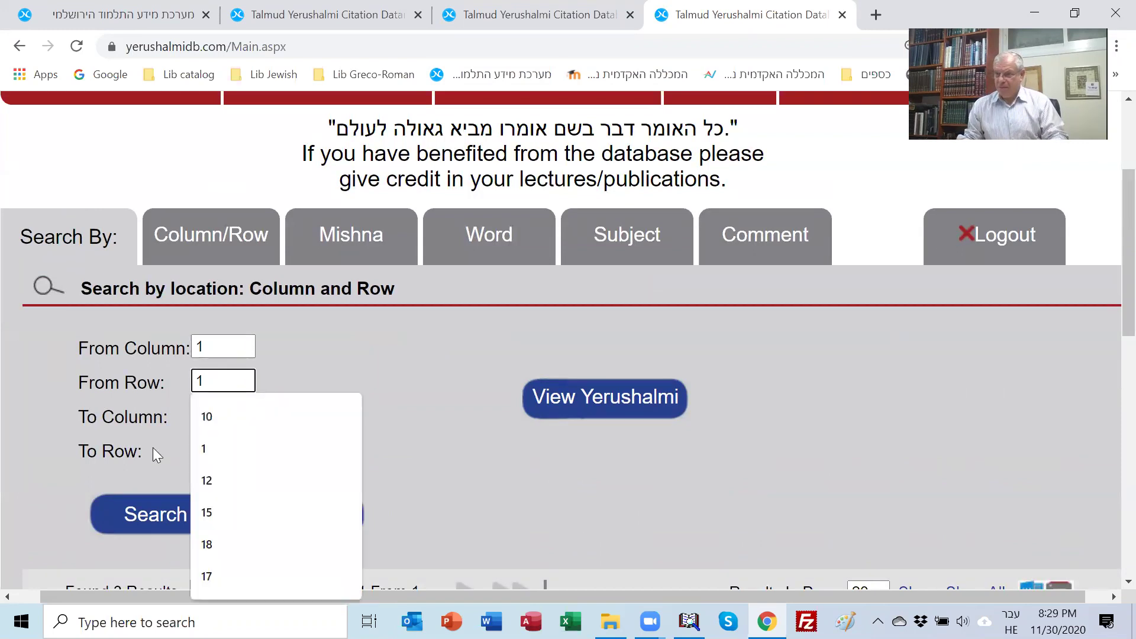
pyautogui.click(123, 518)
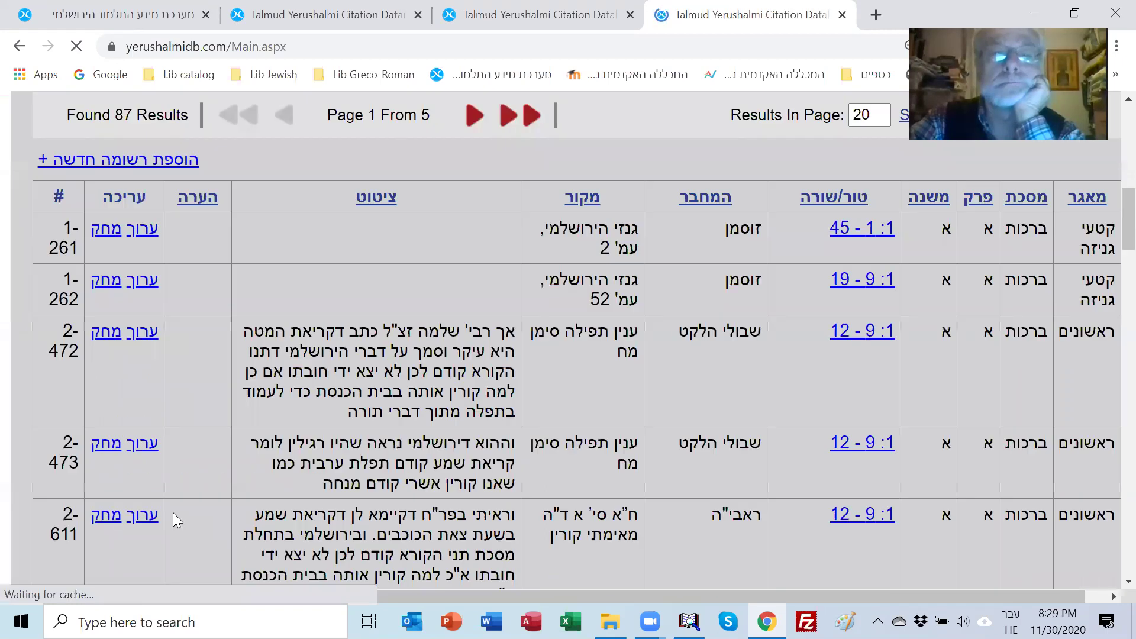
# - Go to the last page of the search results
pyautogui.scroll(-10, 753, 389)
pyautogui.scroll(-15, 786, 374)
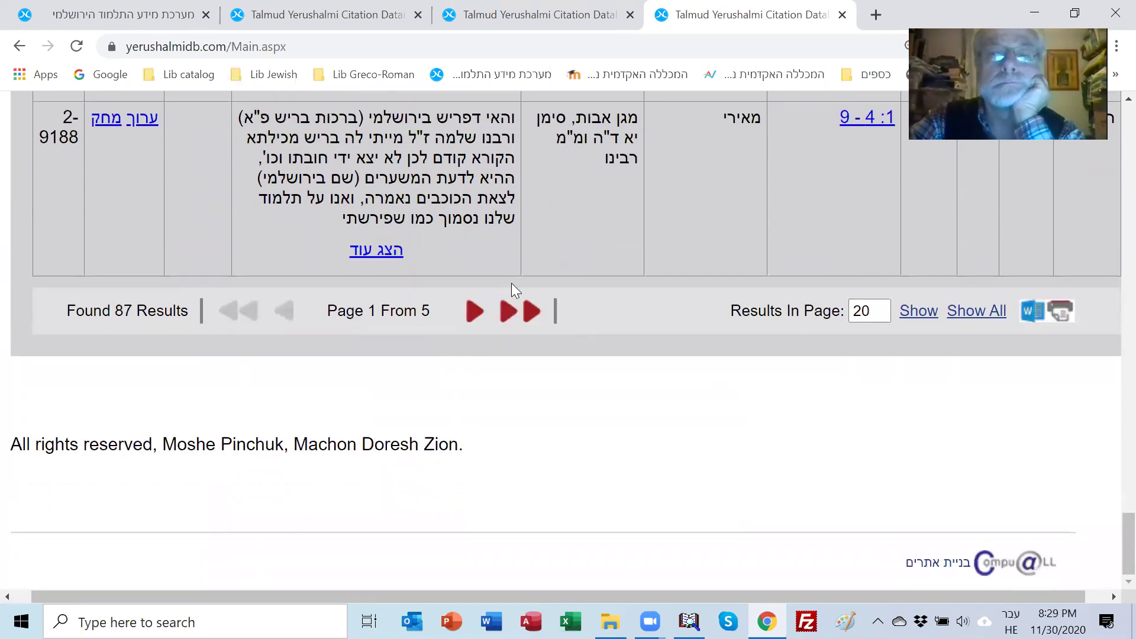
pyautogui.click(532, 315)
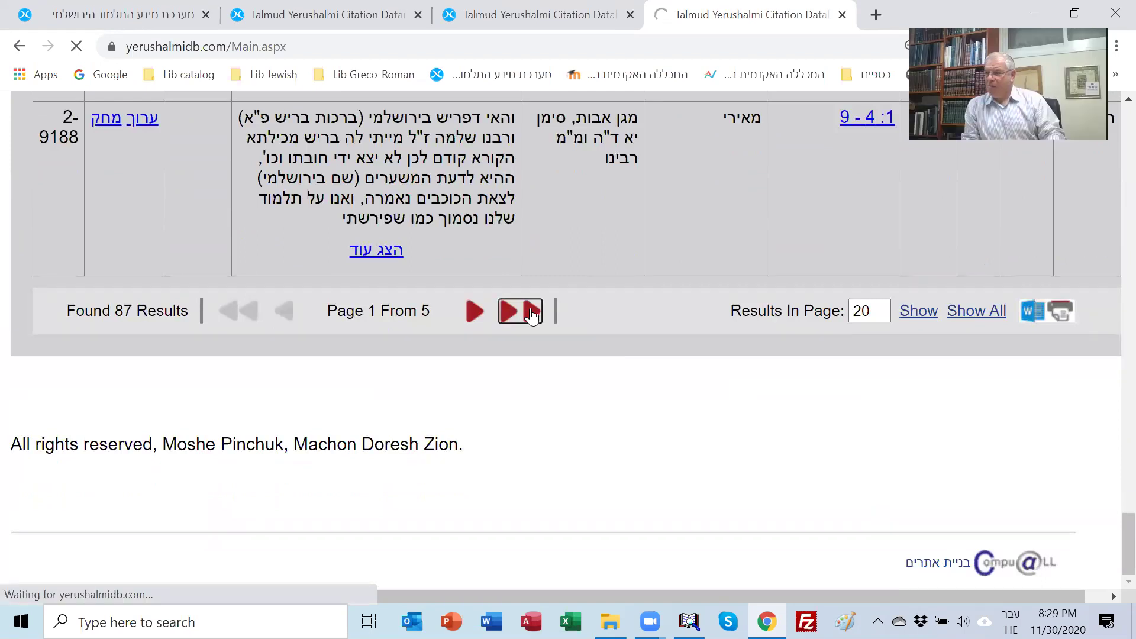
pyautogui.scroll(-7, 631, 404)
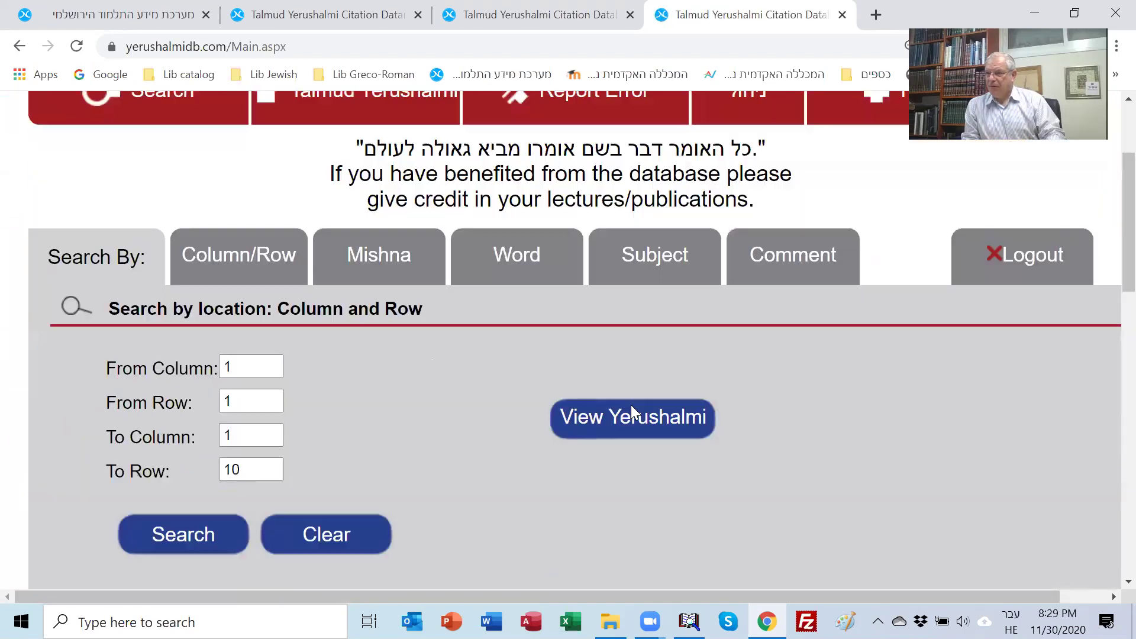
# - Examine the last results page, comparing the location, author and source columns and the full source reference for record 4-1152
pyautogui.scroll(-10, 637, 414)
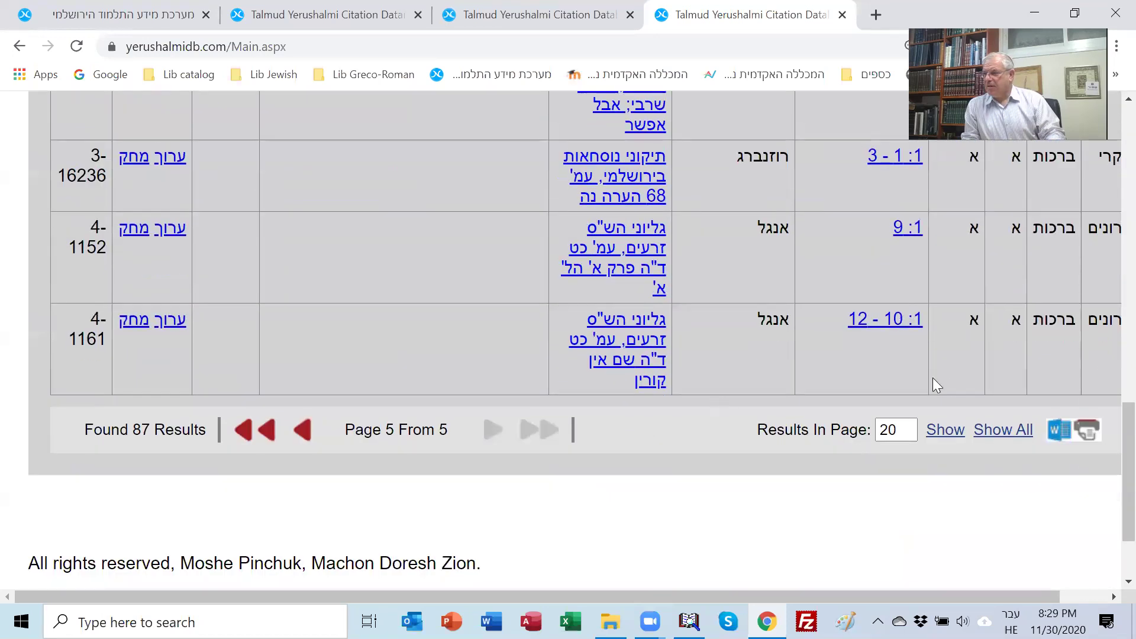
pyautogui.scroll(3, 934, 384)
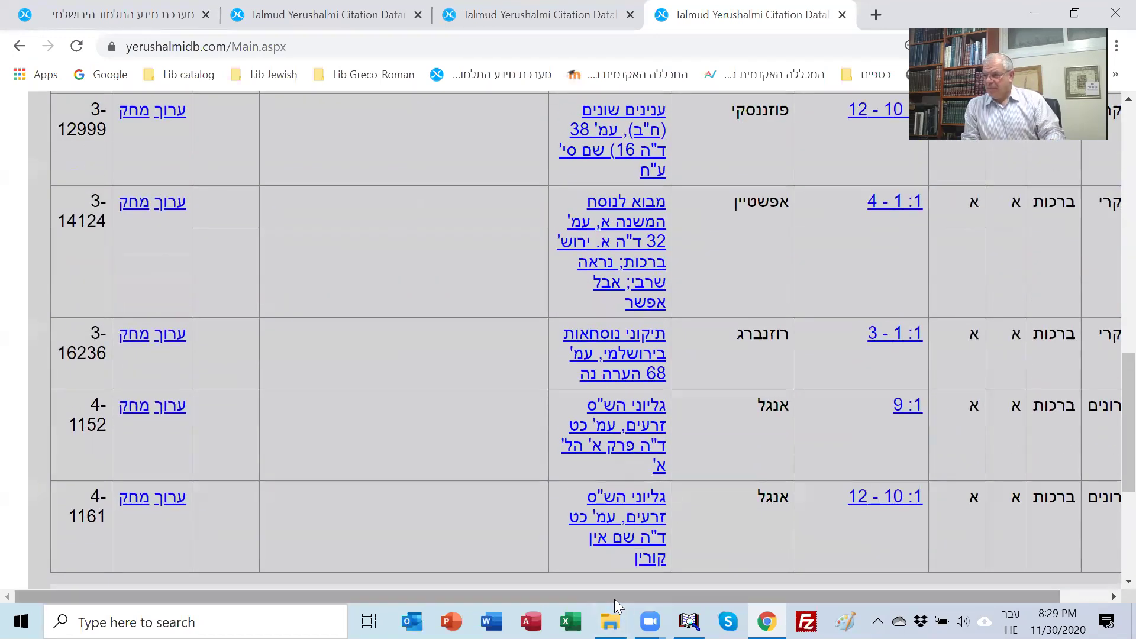
pyautogui.moveTo(614, 599); pyautogui.dragTo(730, 602)
pyautogui.scroll(4, 1051, 309)
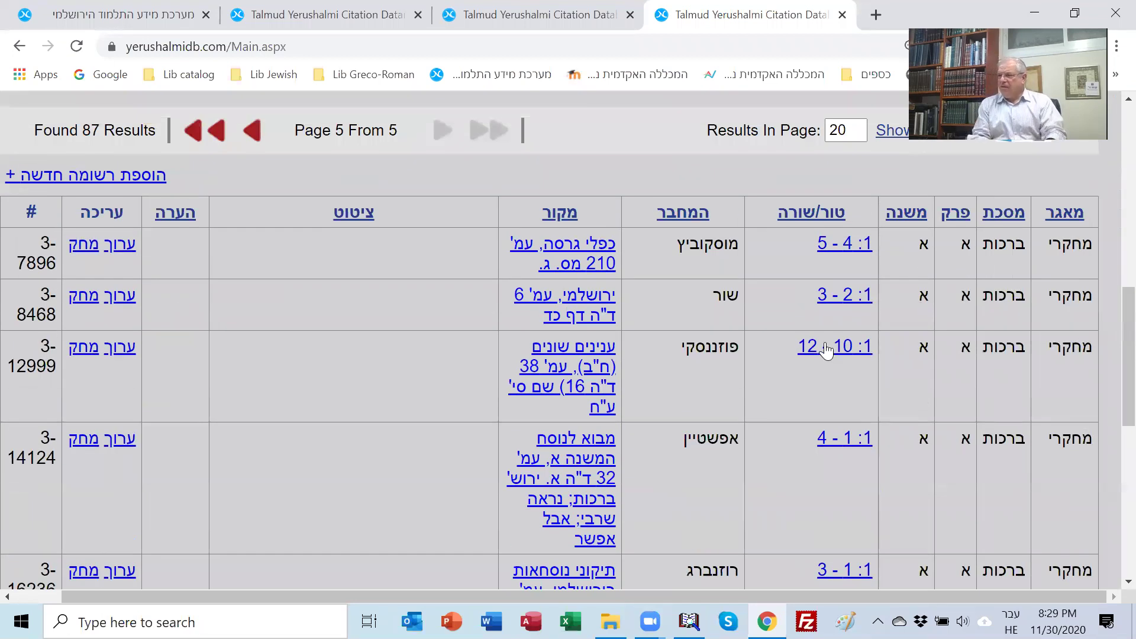
pyautogui.scroll(-3, 902, 391)
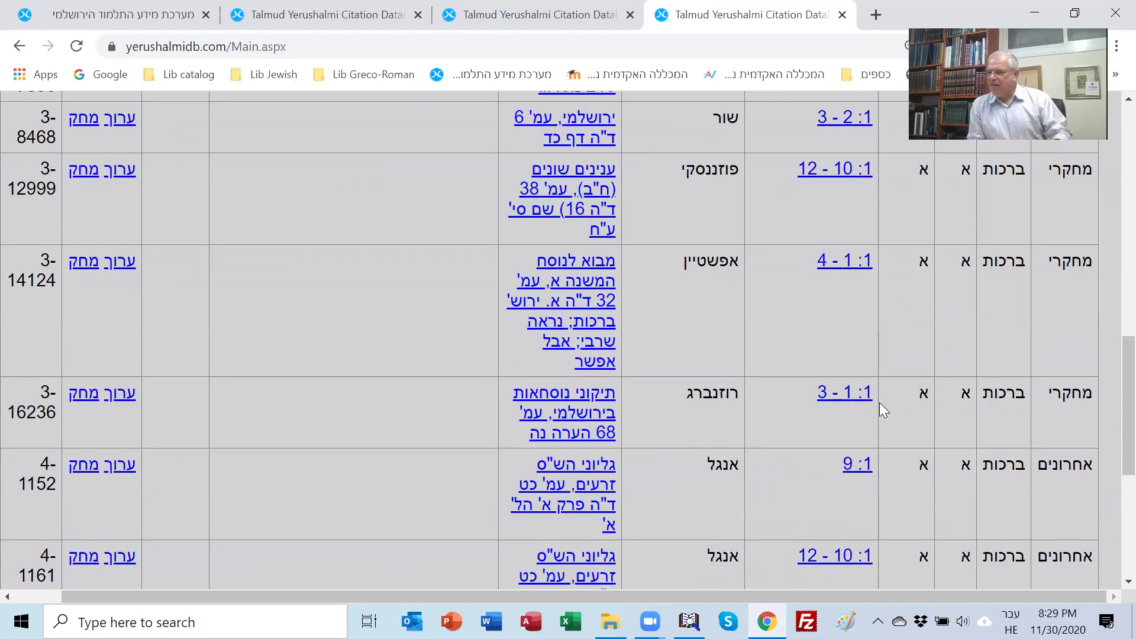
pyautogui.scroll(-3, 1021, 446)
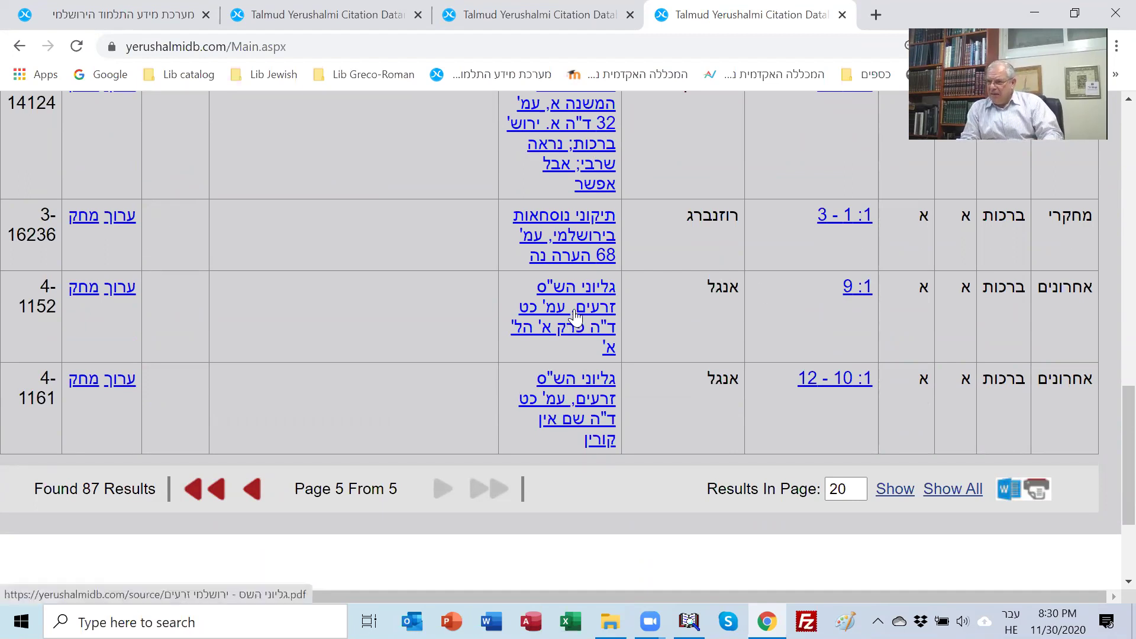
pyautogui.moveTo(577, 315)
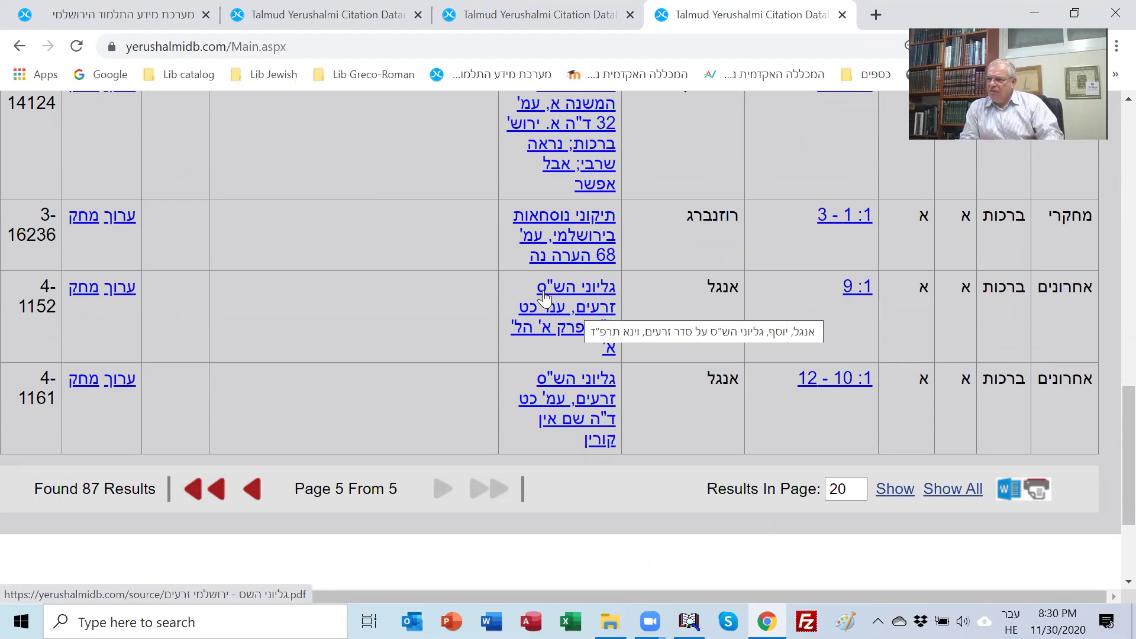
pyautogui.scroll(1, 593, 323)
pyautogui.scroll(10, 593, 324)
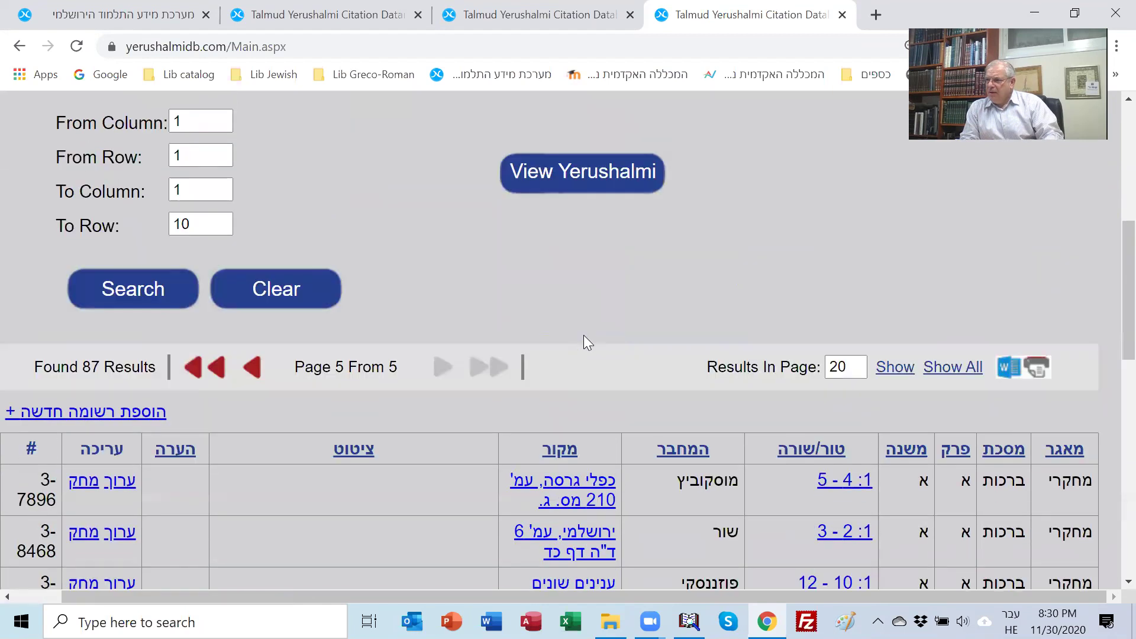
pyautogui.scroll(5, 559, 349)
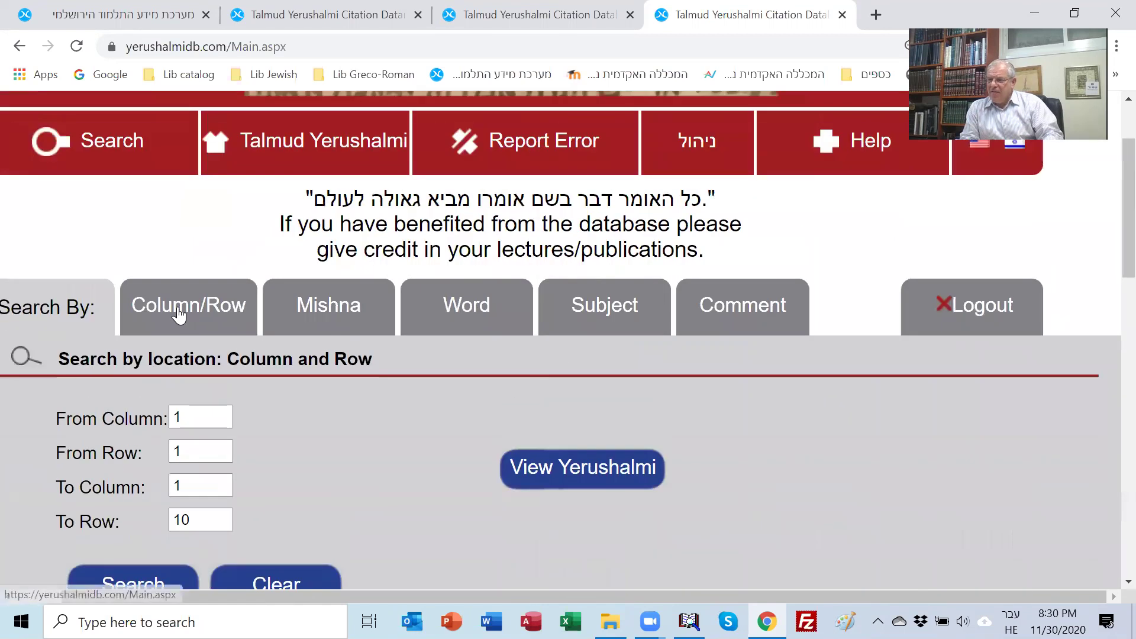
pyautogui.scroll(-8, 348, 353)
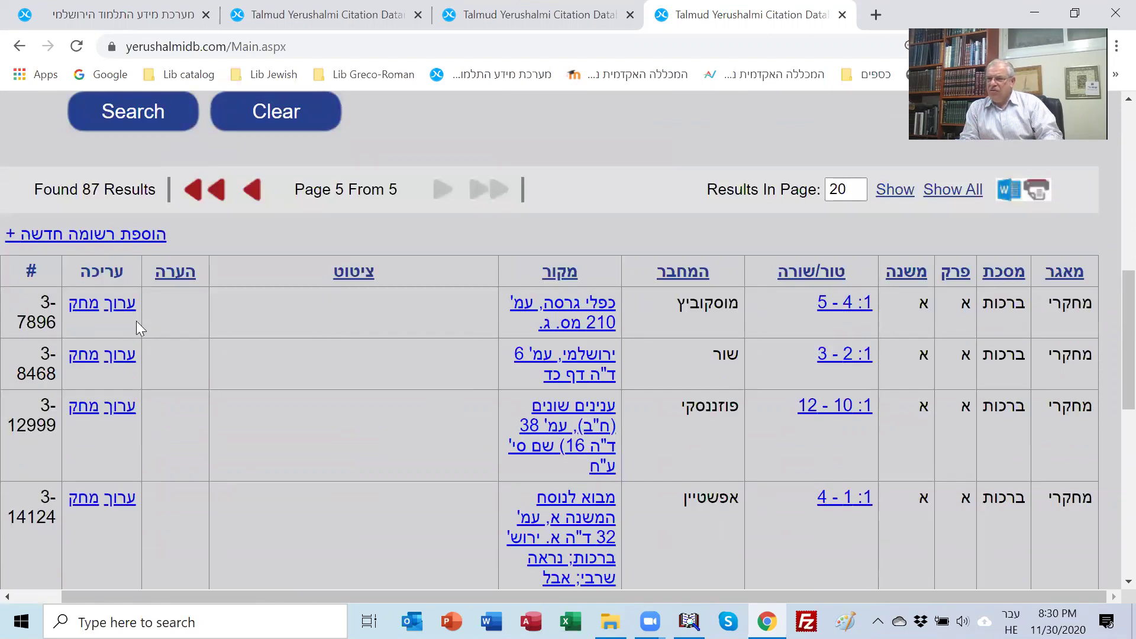
pyautogui.scroll(-1, 518, 352)
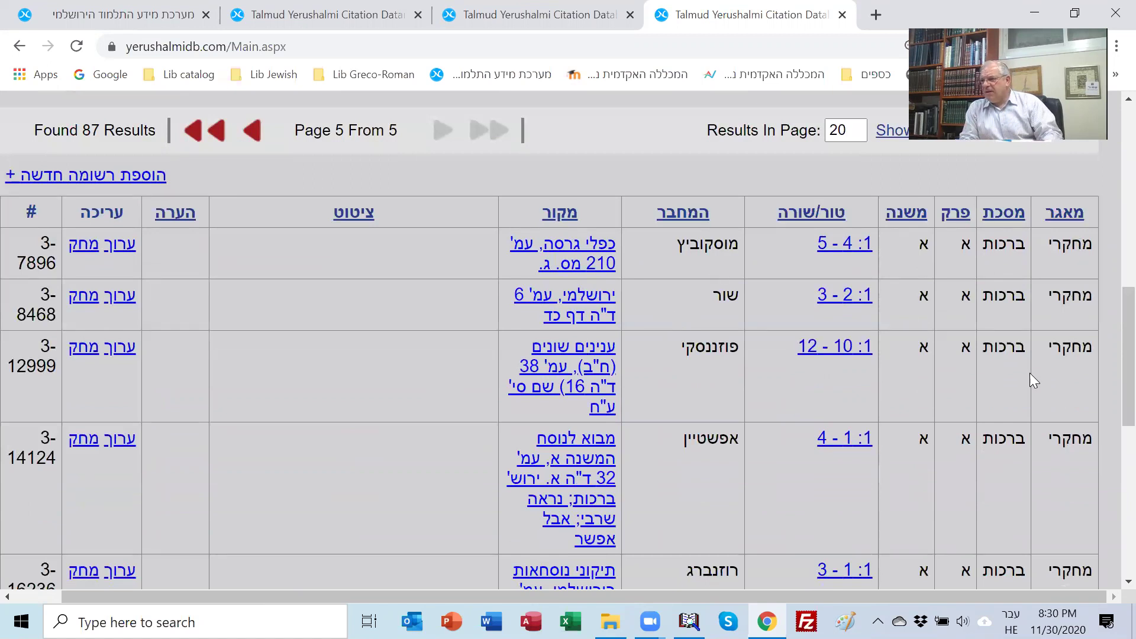
# - Return to the first page of the search results
pyautogui.scroll(-3, 1025, 371)
pyautogui.scroll(4, 503, 298)
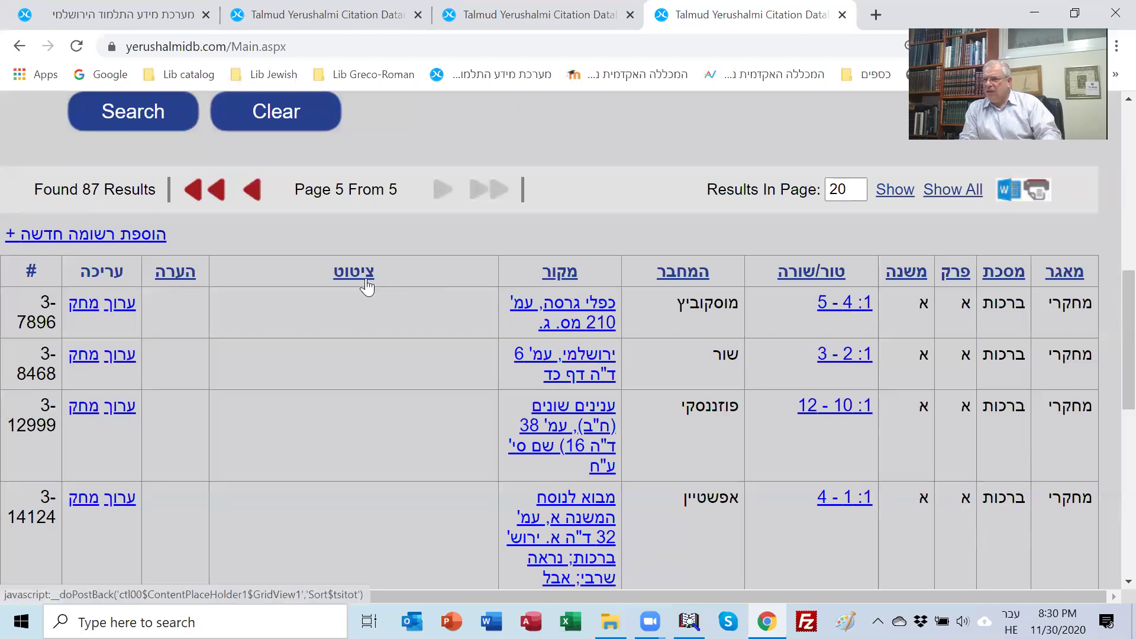
pyautogui.scroll(4, 764, 291)
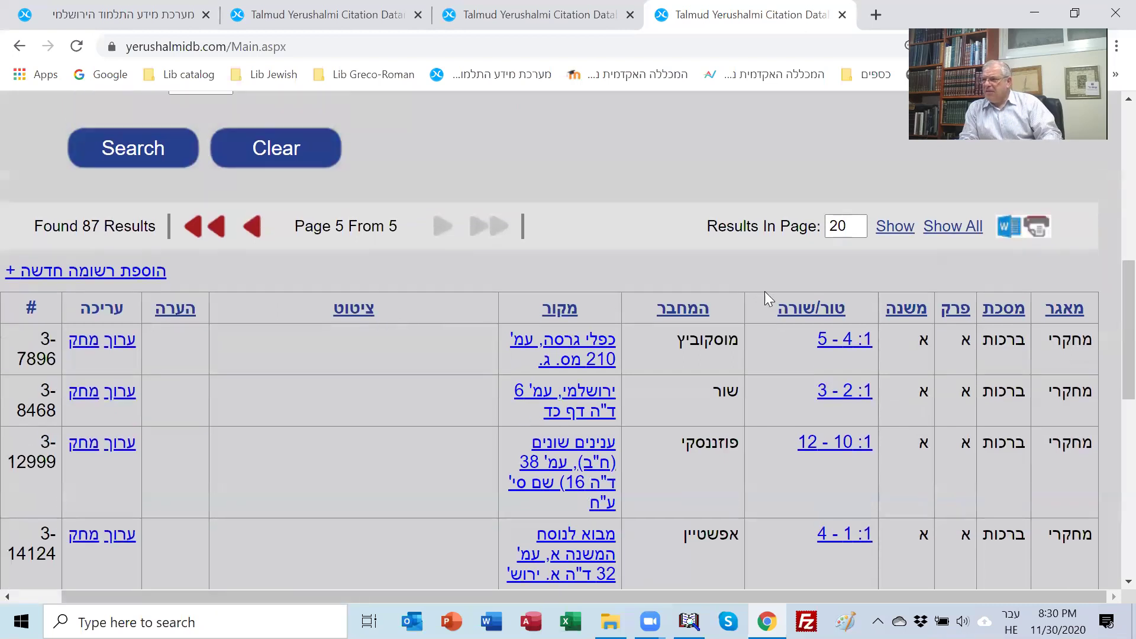
pyautogui.scroll(-6, 639, 323)
pyautogui.scroll(-5, 477, 412)
pyautogui.click(214, 375)
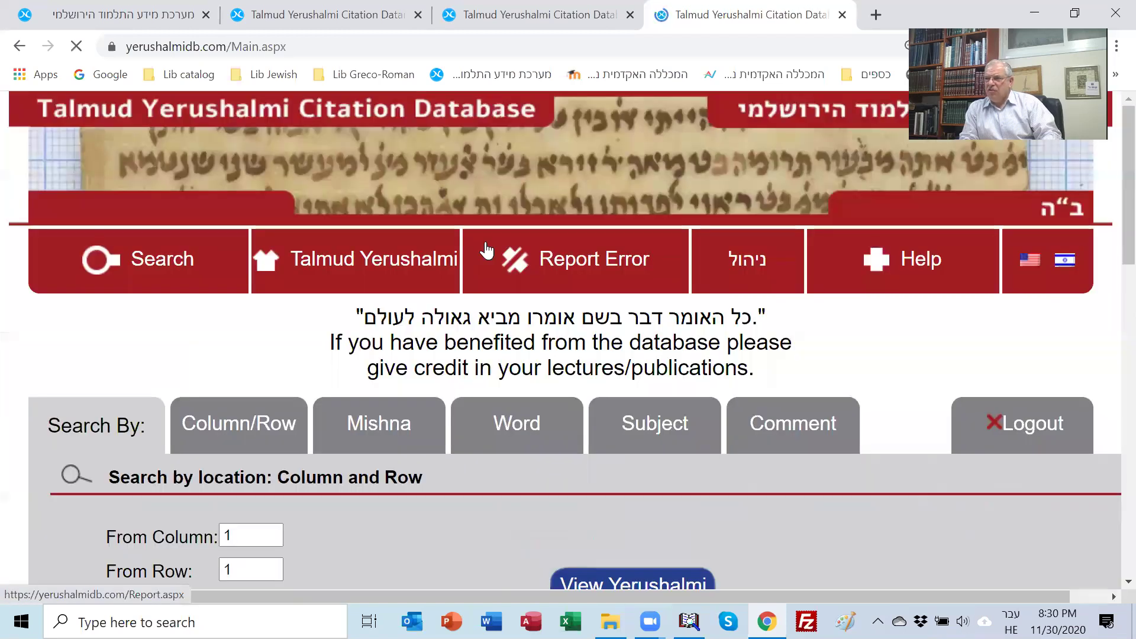
# - Look over the first results page, including the column and row search criteria, the paging controls and the opening citation records
pyautogui.scroll(-8, 436, 276)
pyautogui.scroll(-4, 435, 273)
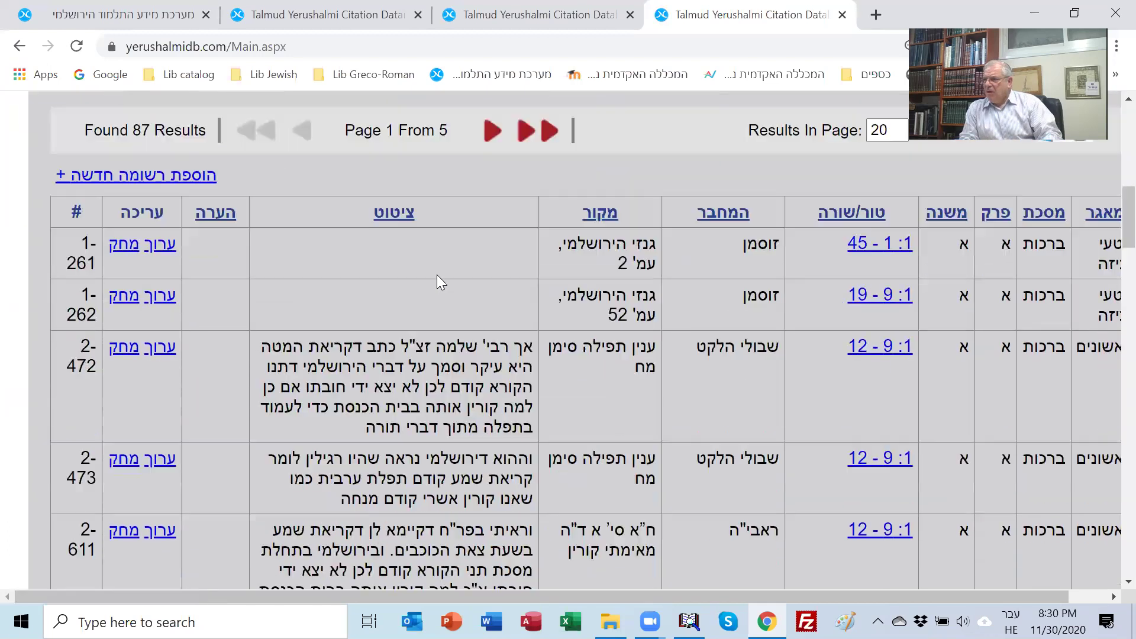
pyautogui.scroll(2, 432, 278)
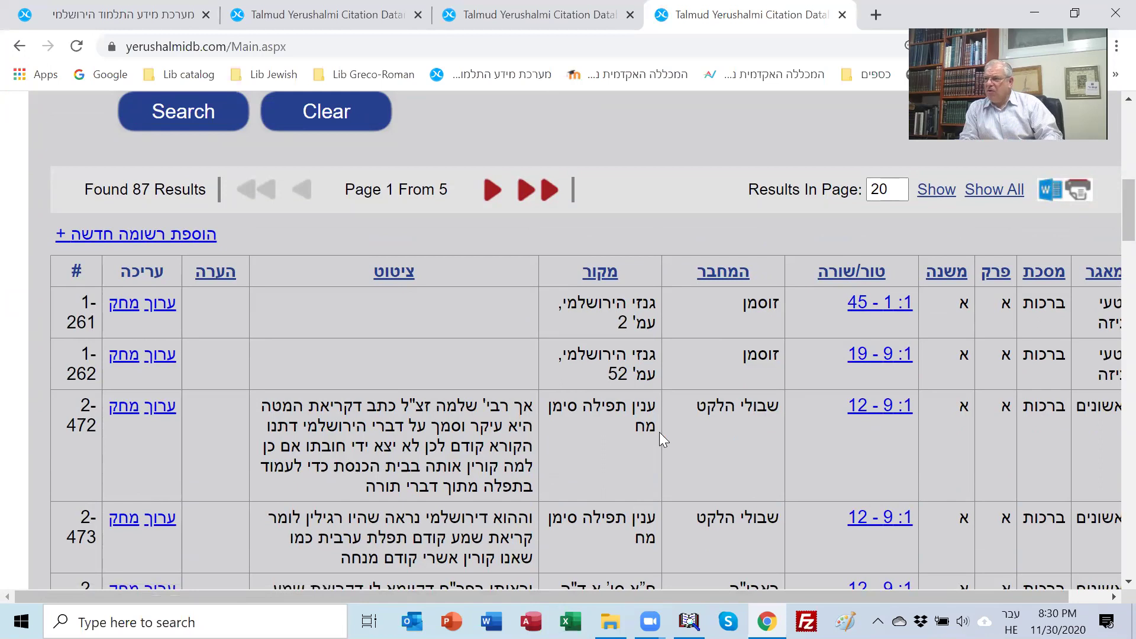
pyautogui.scroll(2, 804, 382)
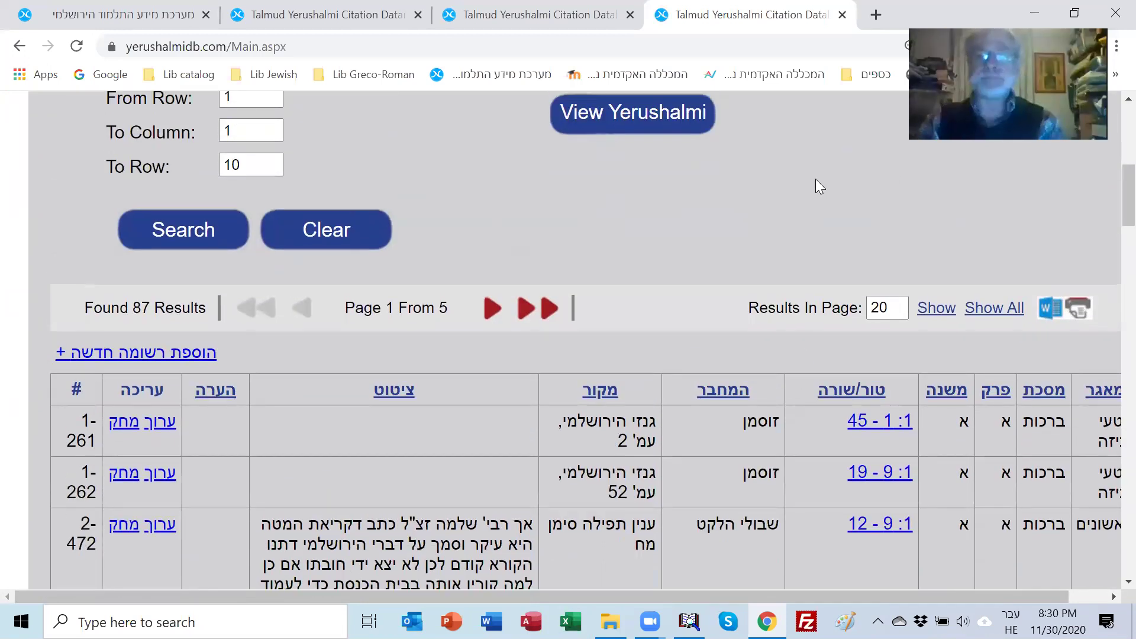
pyautogui.scroll(-1, 669, 244)
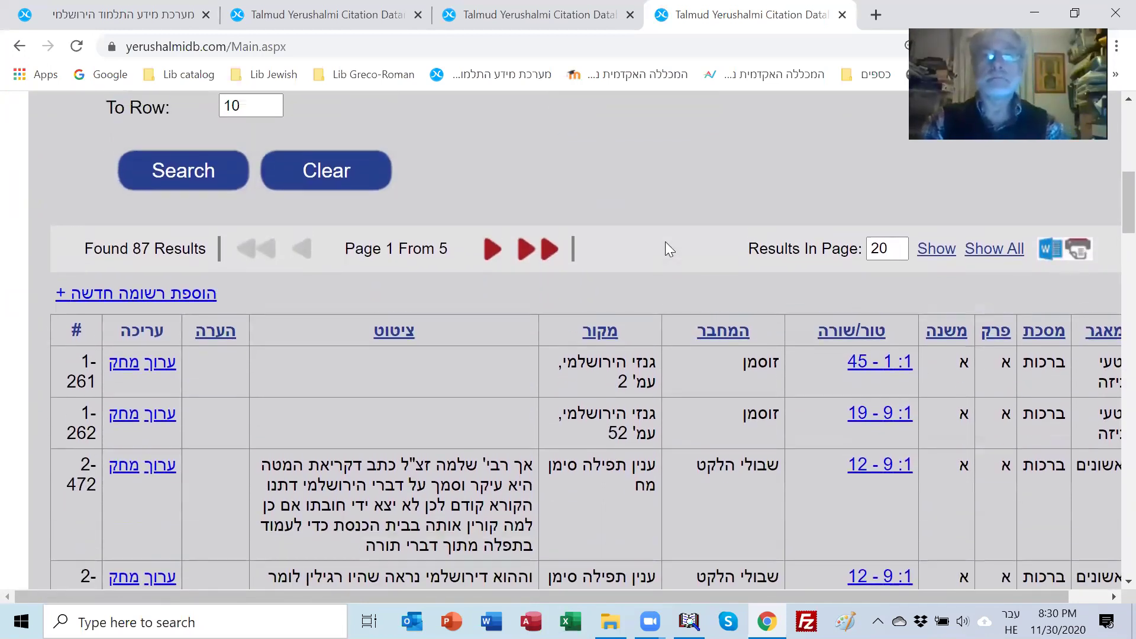
pyautogui.scroll(4, 664, 244)
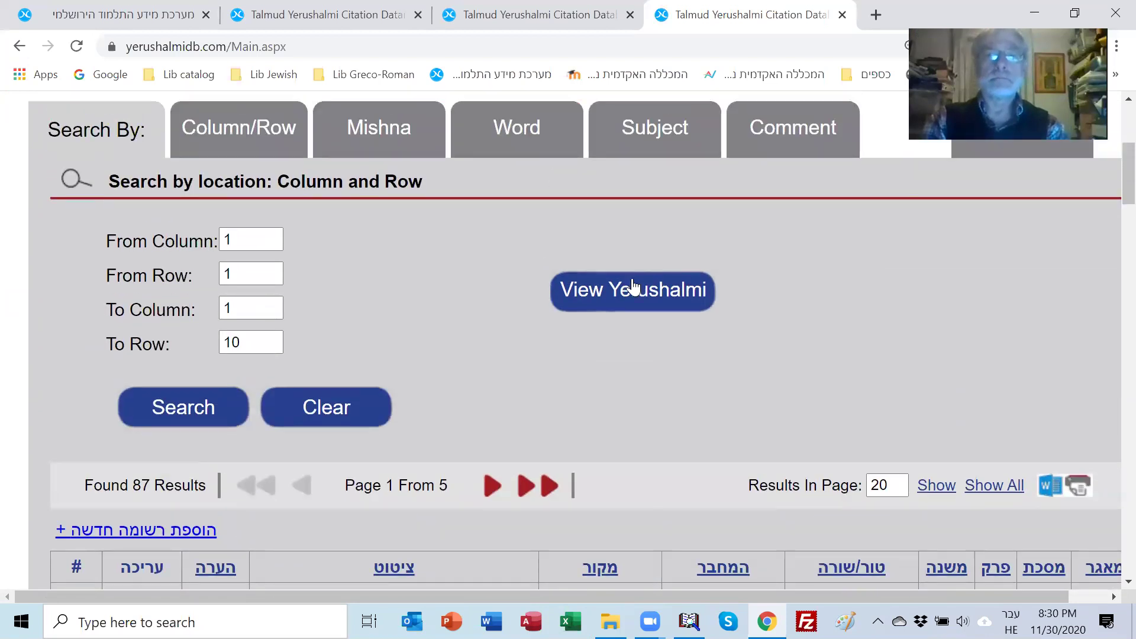
pyautogui.scroll(-3, 630, 288)
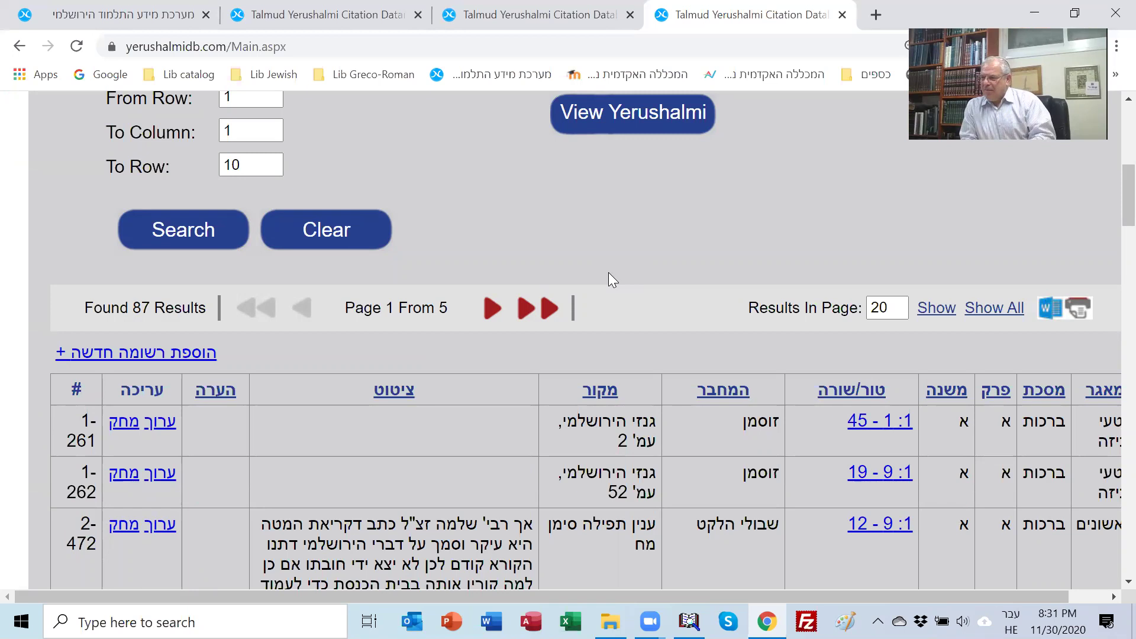
pyautogui.scroll(-3, 549, 348)
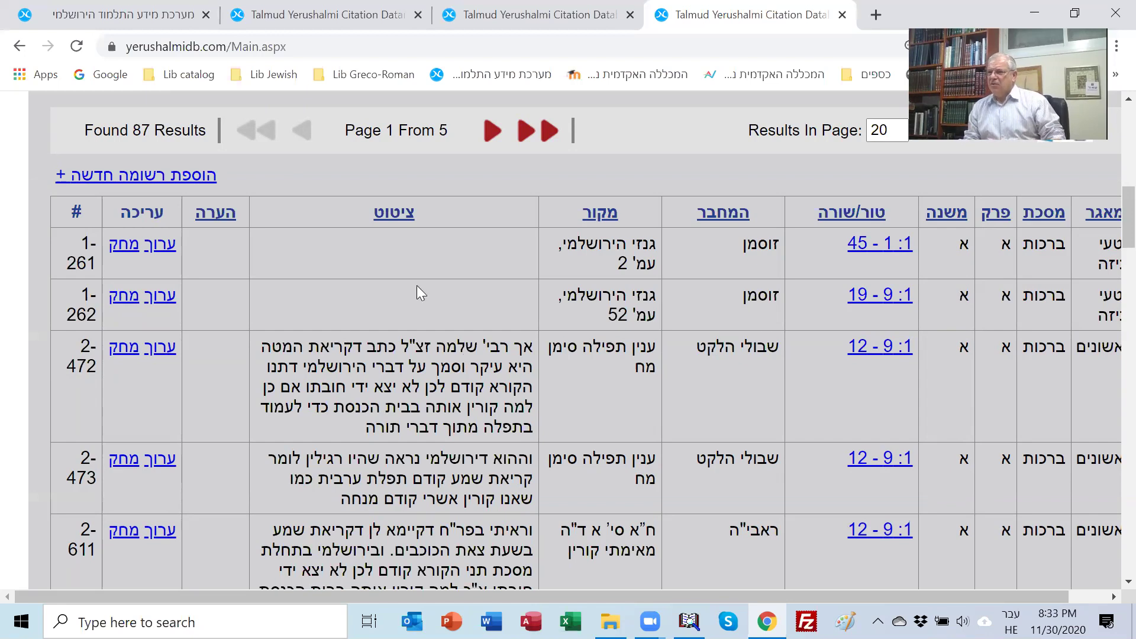
pyautogui.scroll(4, 756, 374)
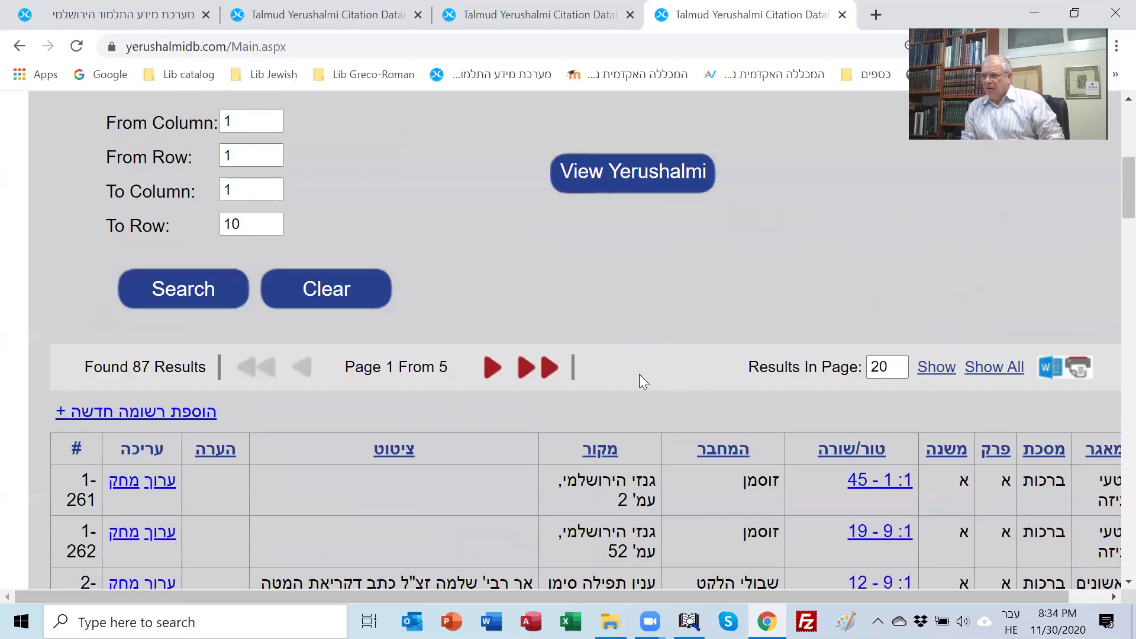
pyautogui.scroll(-1, 638, 375)
pyautogui.scroll(-1, 600, 379)
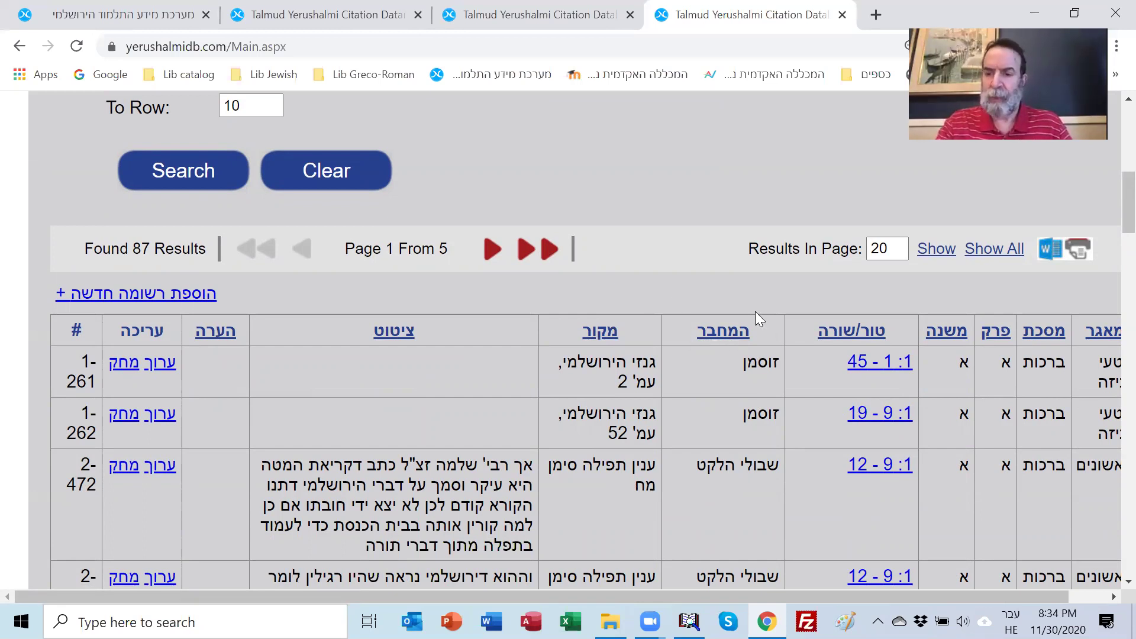
pyautogui.scroll(-2, 755, 311)
pyautogui.scroll(1, 755, 311)
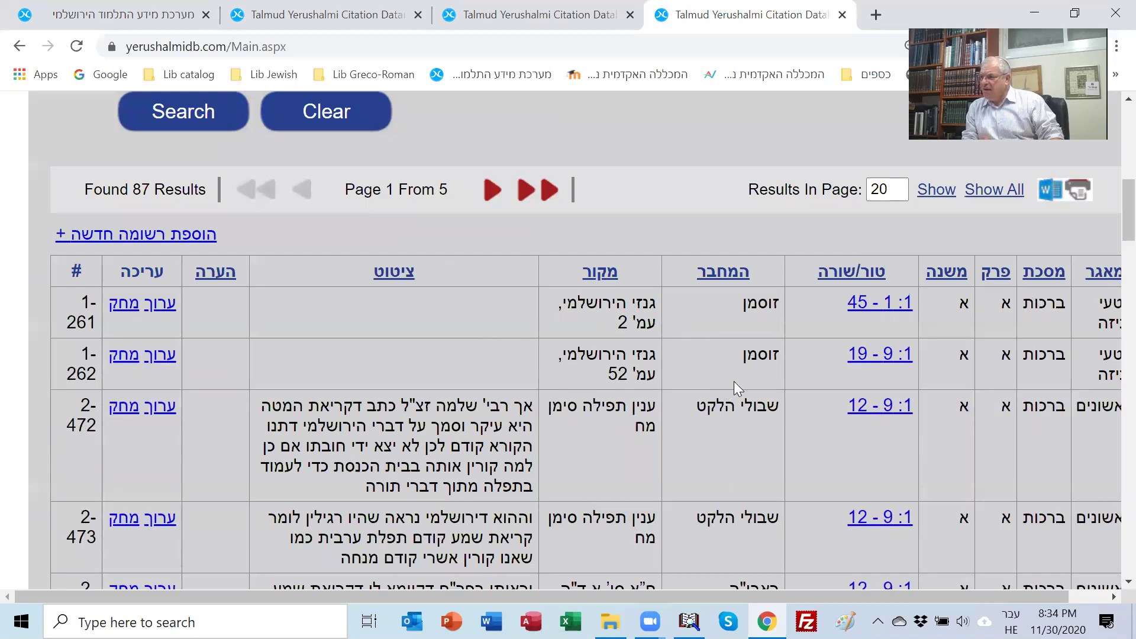
# - Open the print view of the column 1, rows 1 to 10 search results
pyautogui.moveTo(595, 597); pyautogui.dragTo(641, 596)
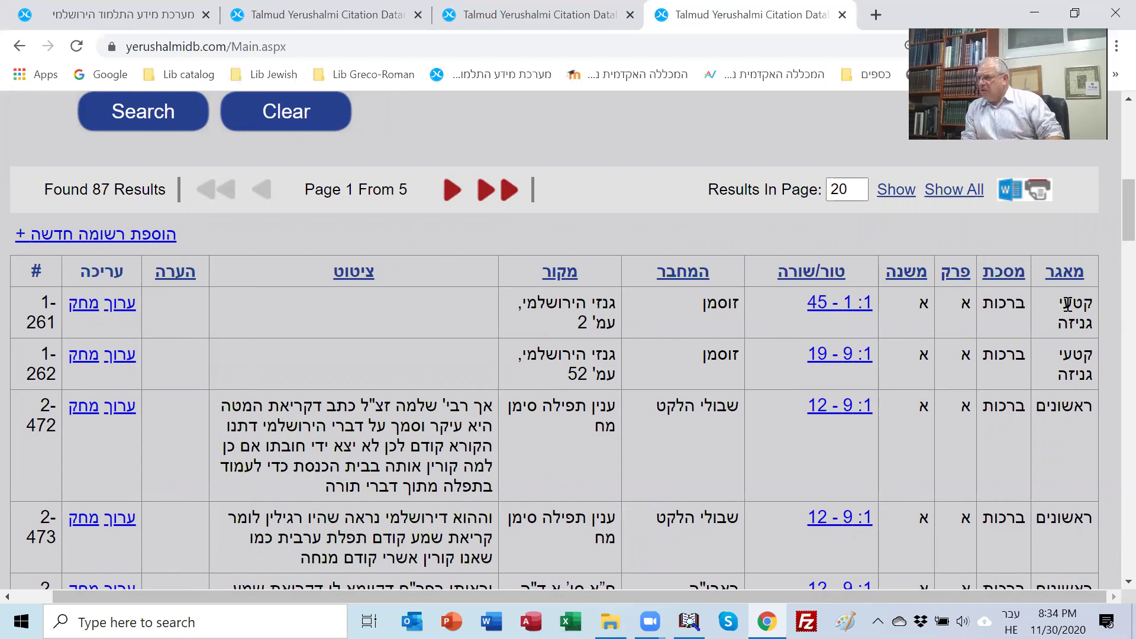
pyautogui.click(1025, 194)
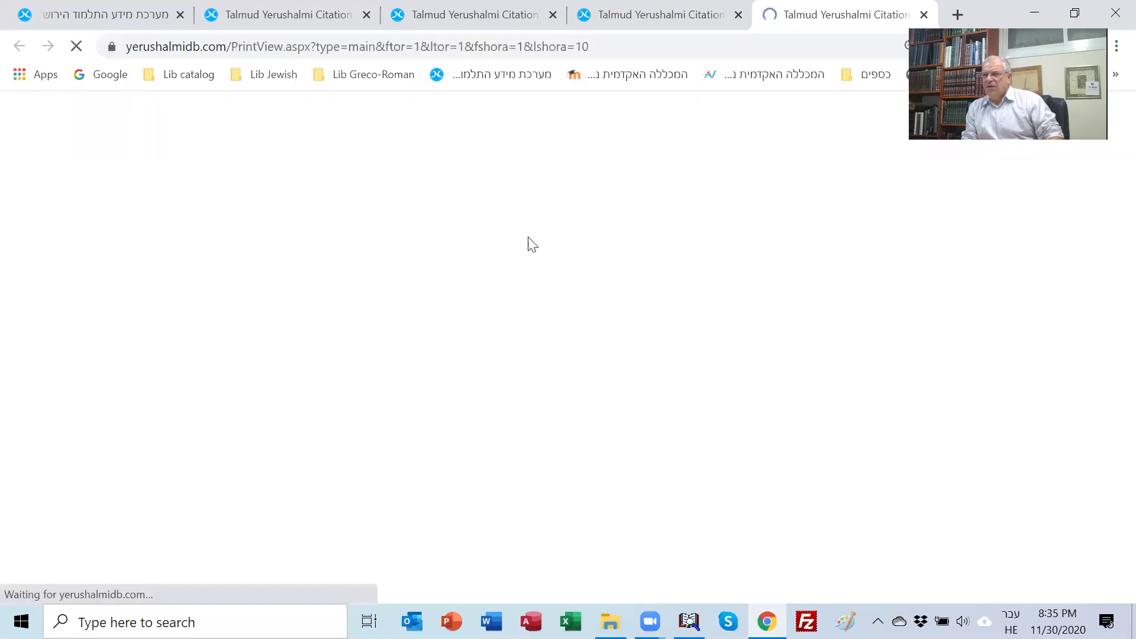
pyautogui.scroll(-5, 355, 328)
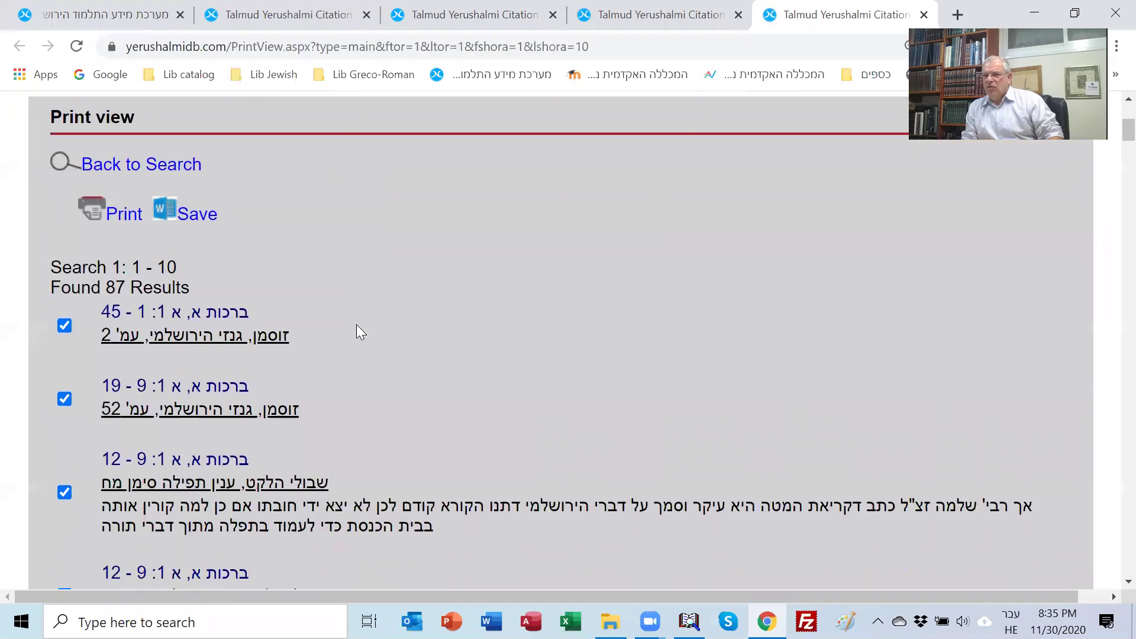
# - Examine the print view, including the record checkboxes, locations, source references, full quotations, and the Print and Save options
pyautogui.scroll(-2, 379, 307)
pyautogui.scroll(1, 361, 274)
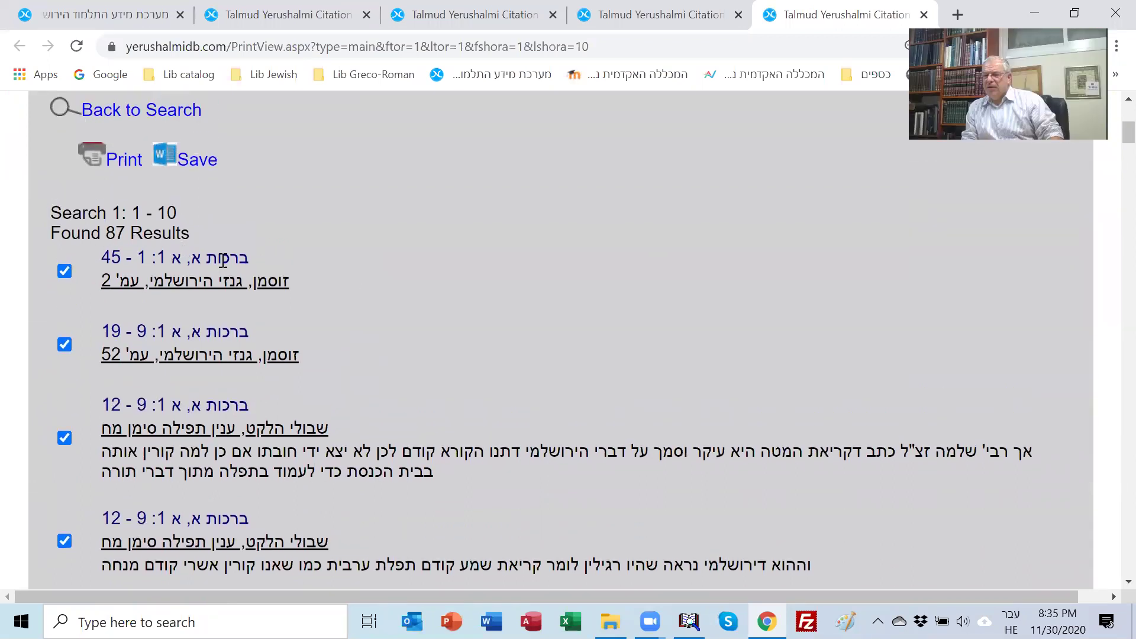
pyautogui.scroll(-8, 237, 307)
pyautogui.scroll(10, 209, 383)
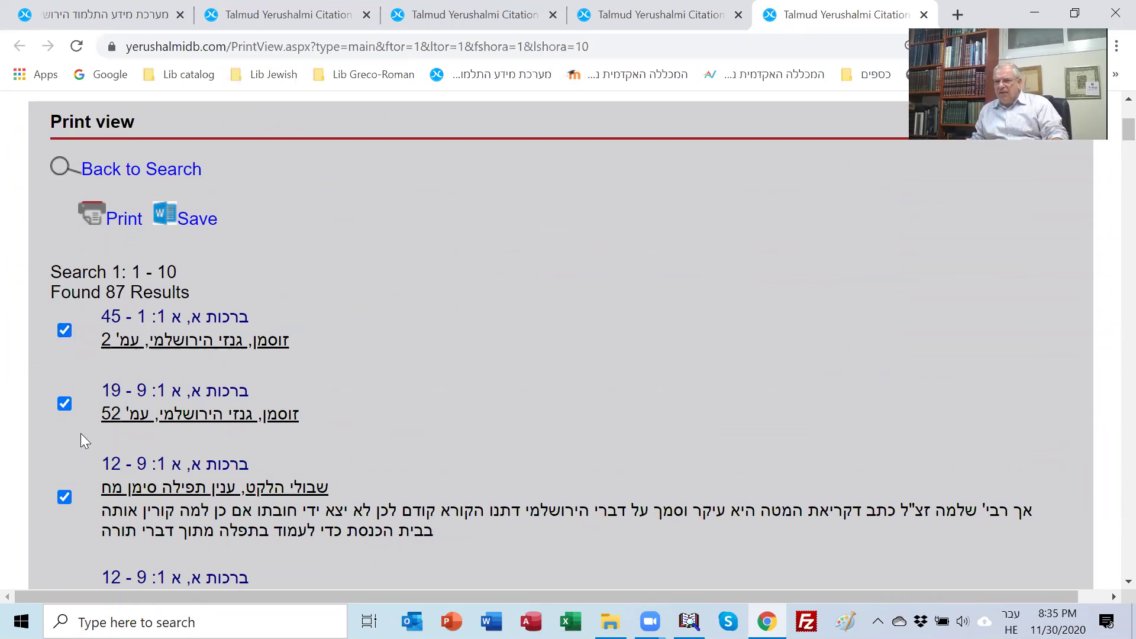
pyautogui.scroll(-1, 80, 433)
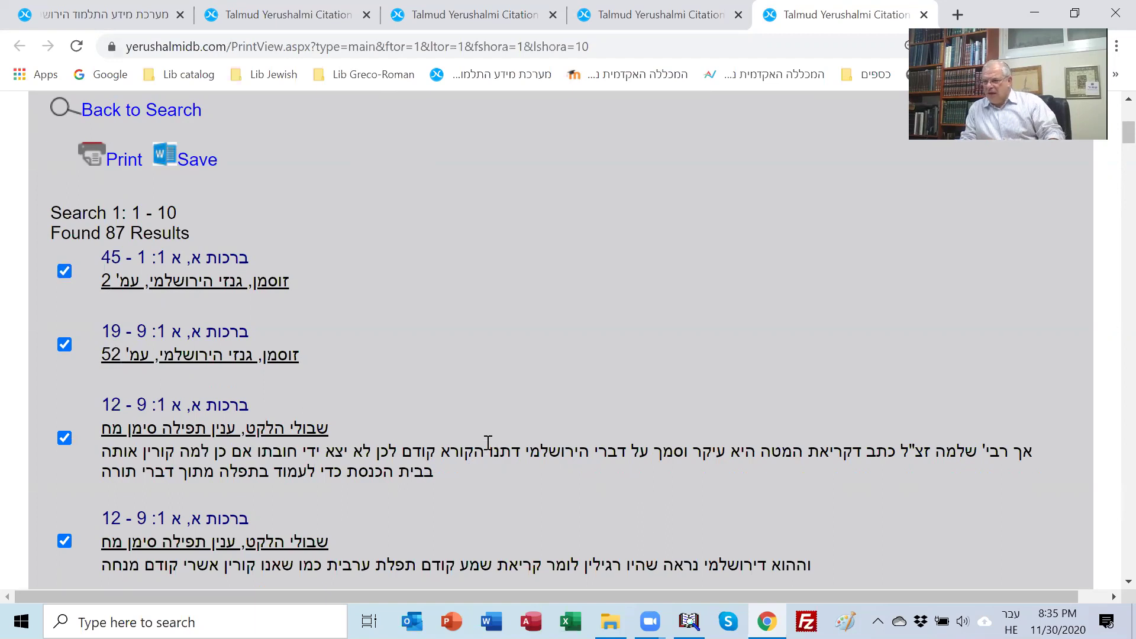
pyautogui.scroll(-1, 101, 323)
pyautogui.scroll(-20, 101, 323)
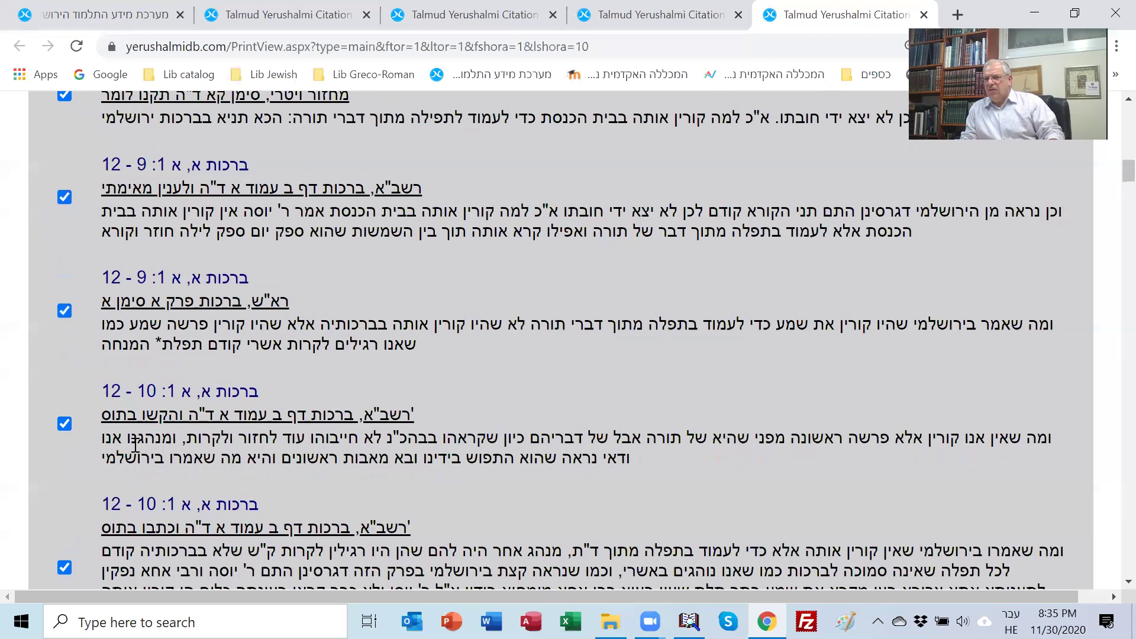
pyautogui.scroll(20, 133, 458)
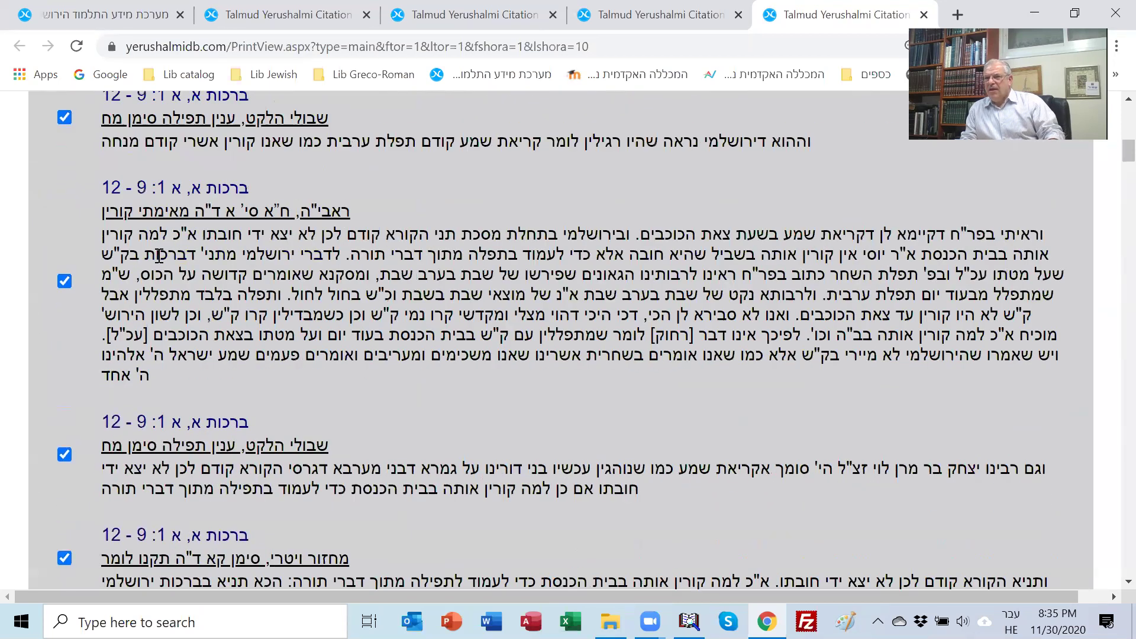
pyautogui.scroll(5, 151, 228)
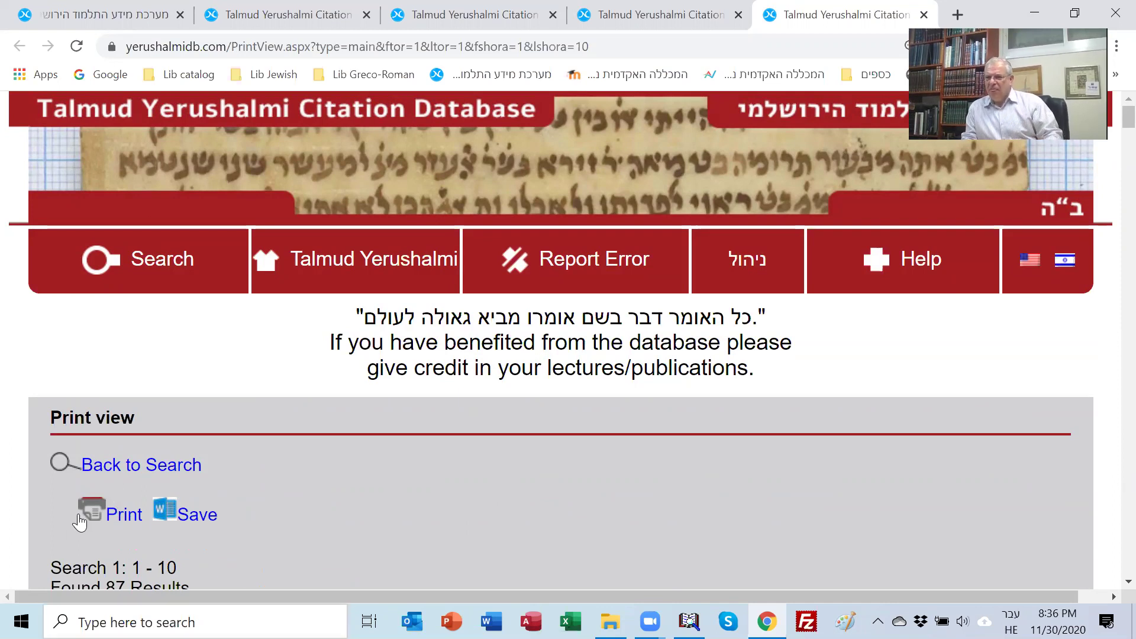
pyautogui.scroll(-3, 71, 568)
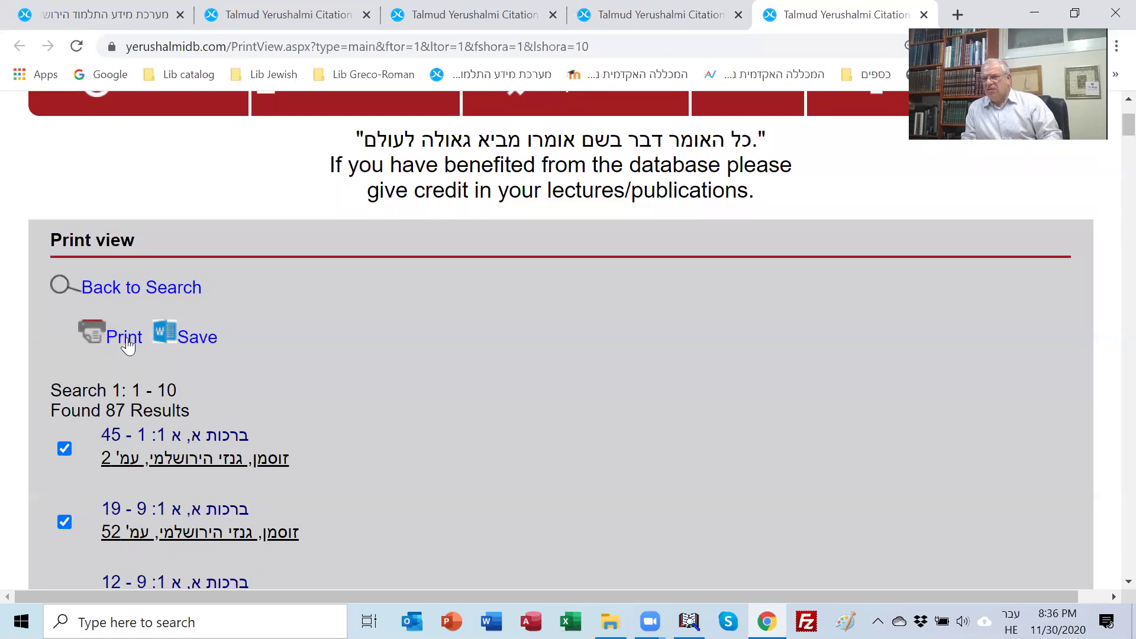
pyautogui.scroll(1, 353, 418)
pyautogui.scroll(1, 352, 416)
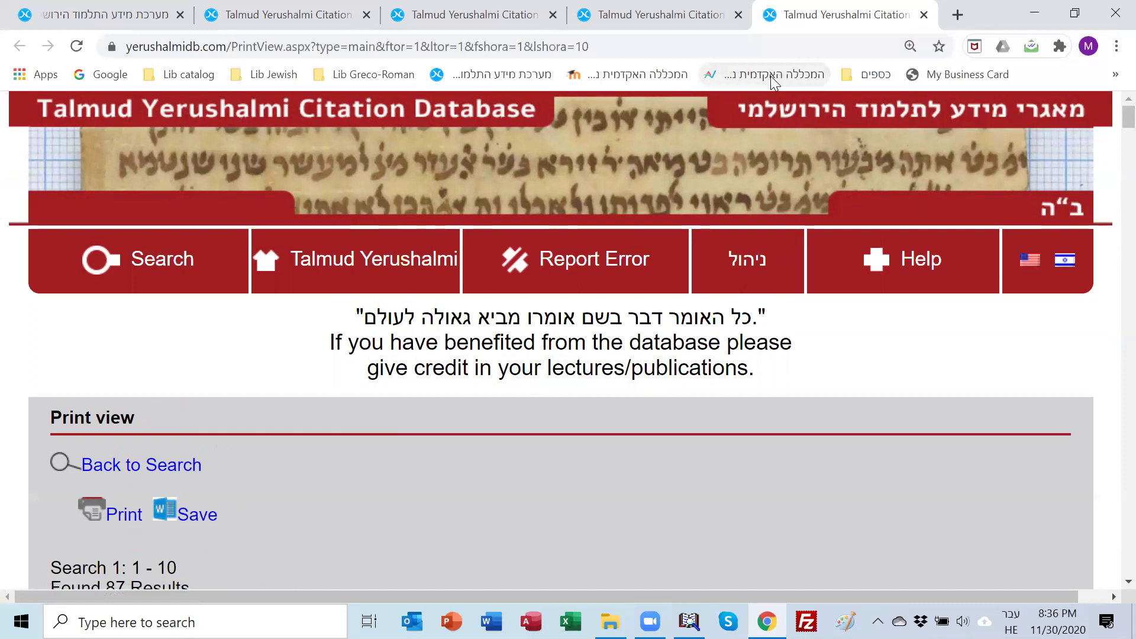
# - Look through the other open database pages, checking the blank column and row search form and the last page of results
pyautogui.click(682, 19)
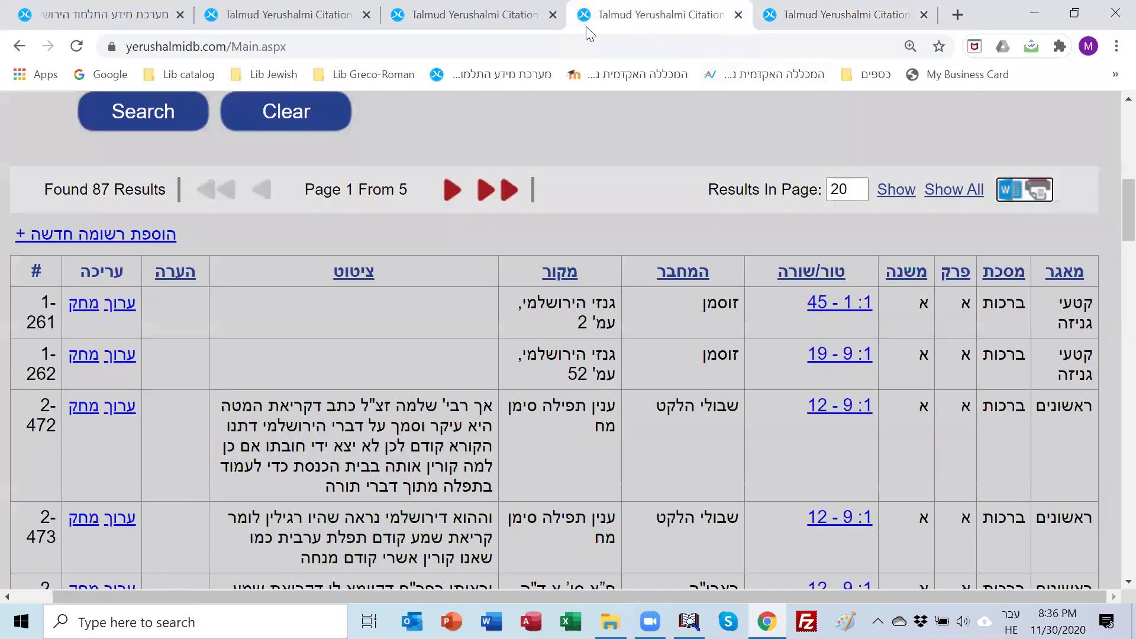
pyautogui.click(496, 18)
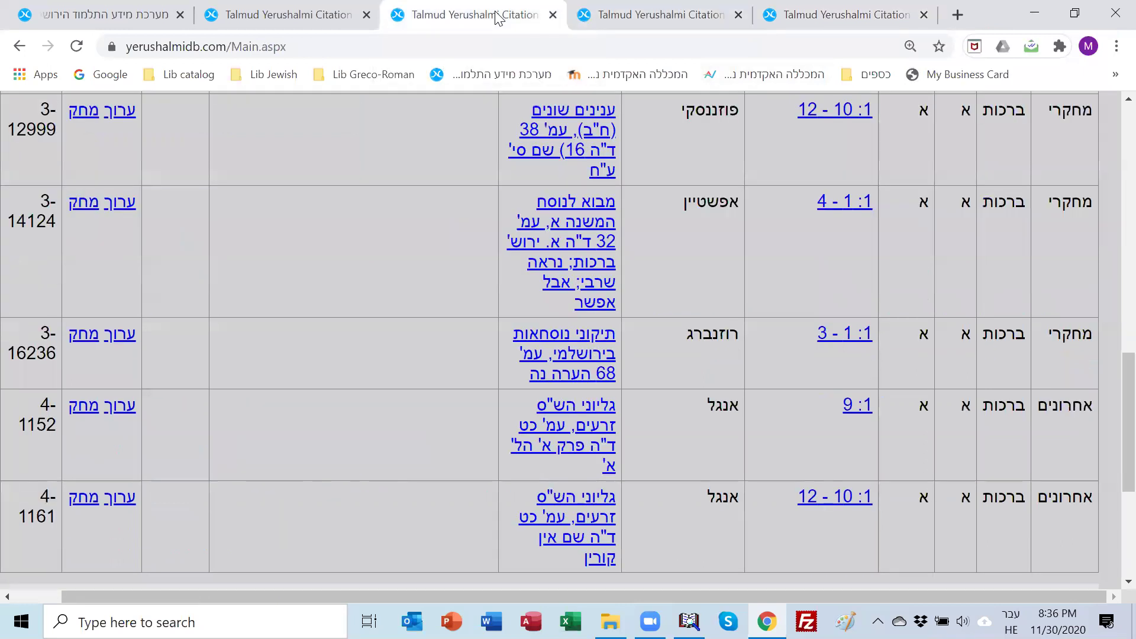
pyautogui.click(317, 19)
pyautogui.scroll(-6, 496, 267)
pyautogui.scroll(5, 496, 267)
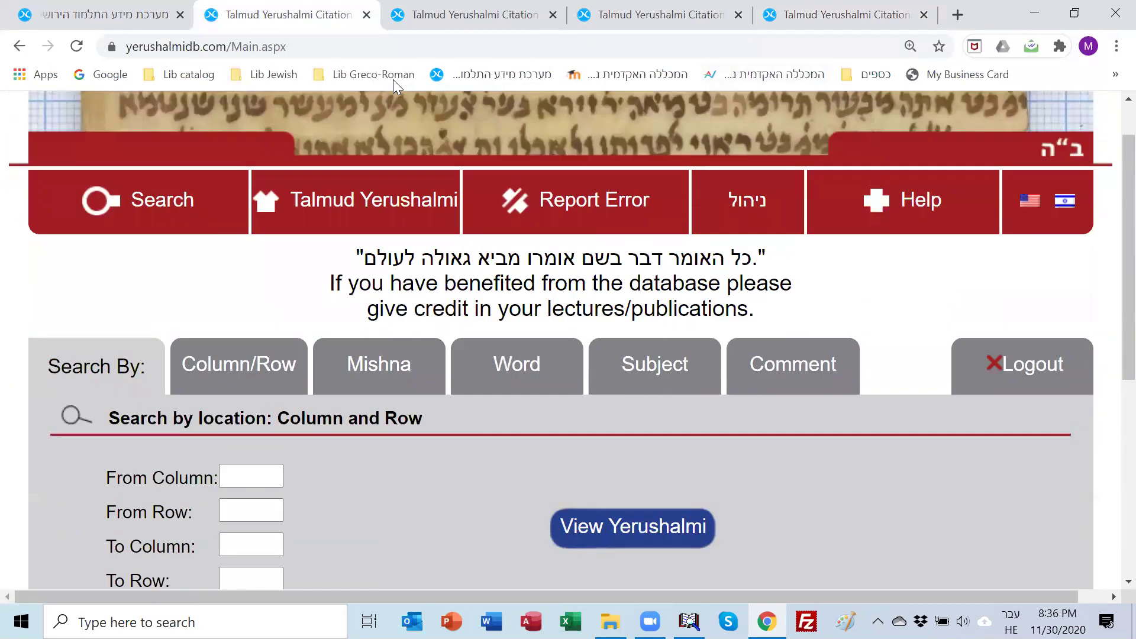
pyautogui.click(435, 18)
pyautogui.scroll(7, 662, 231)
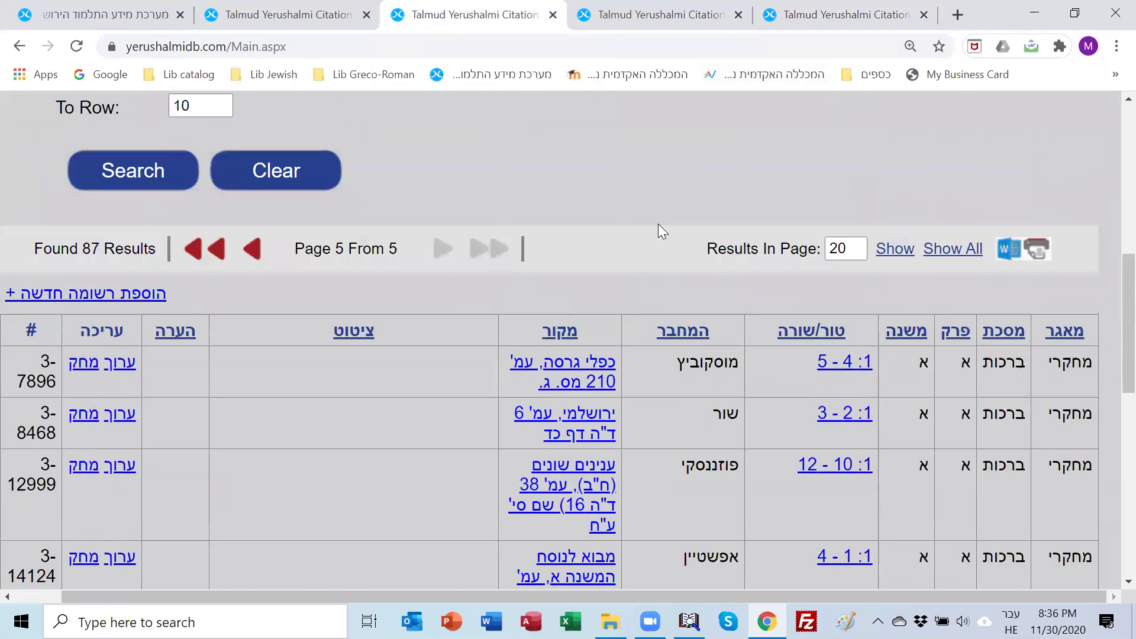
pyautogui.scroll(8, 658, 225)
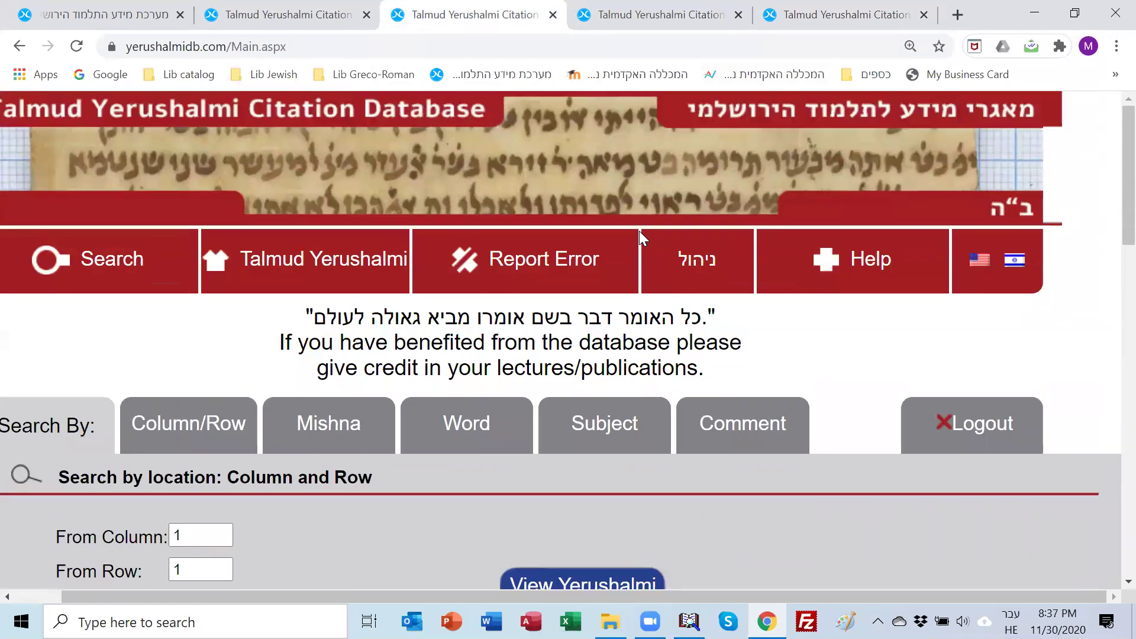
pyautogui.scroll(-5, 640, 235)
pyautogui.scroll(-4, 653, 254)
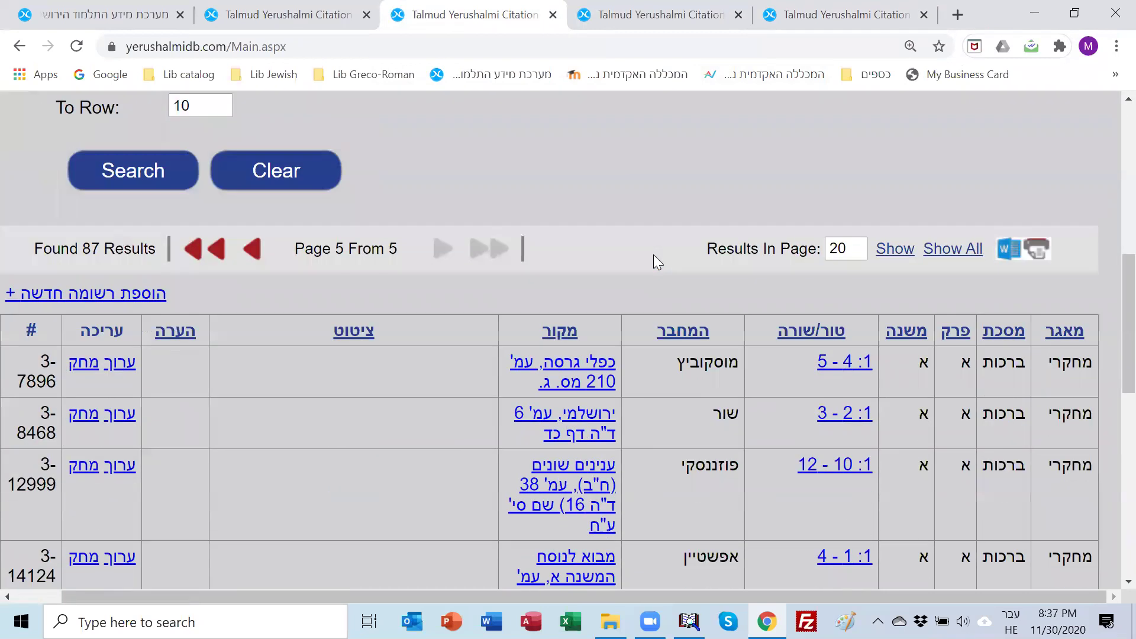
pyautogui.scroll(6, 653, 255)
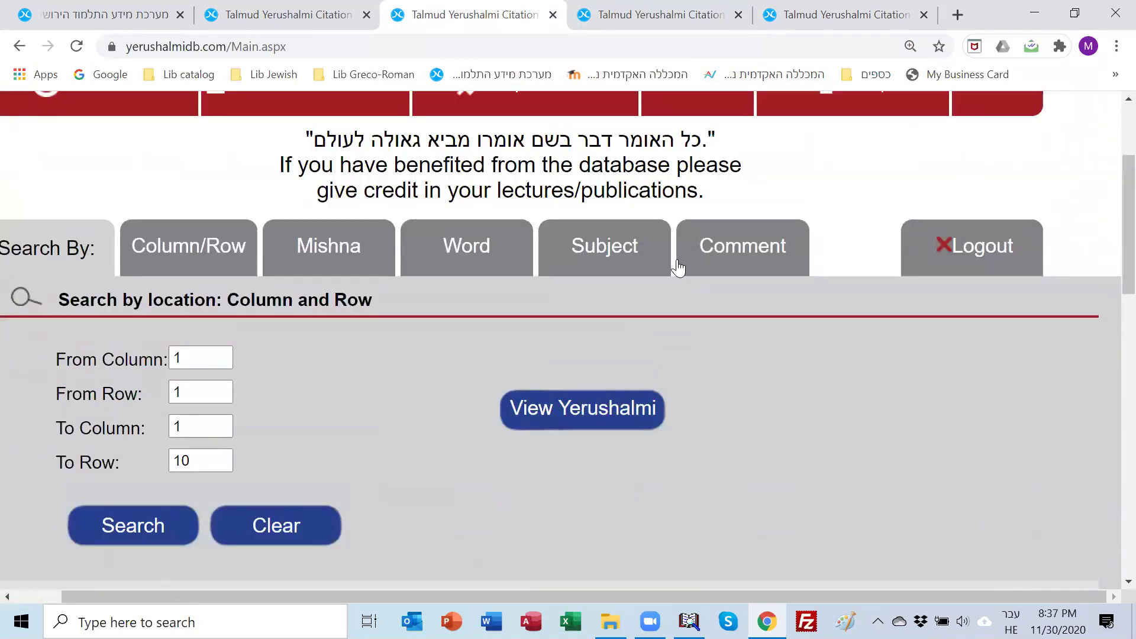
pyautogui.scroll(3, 681, 255)
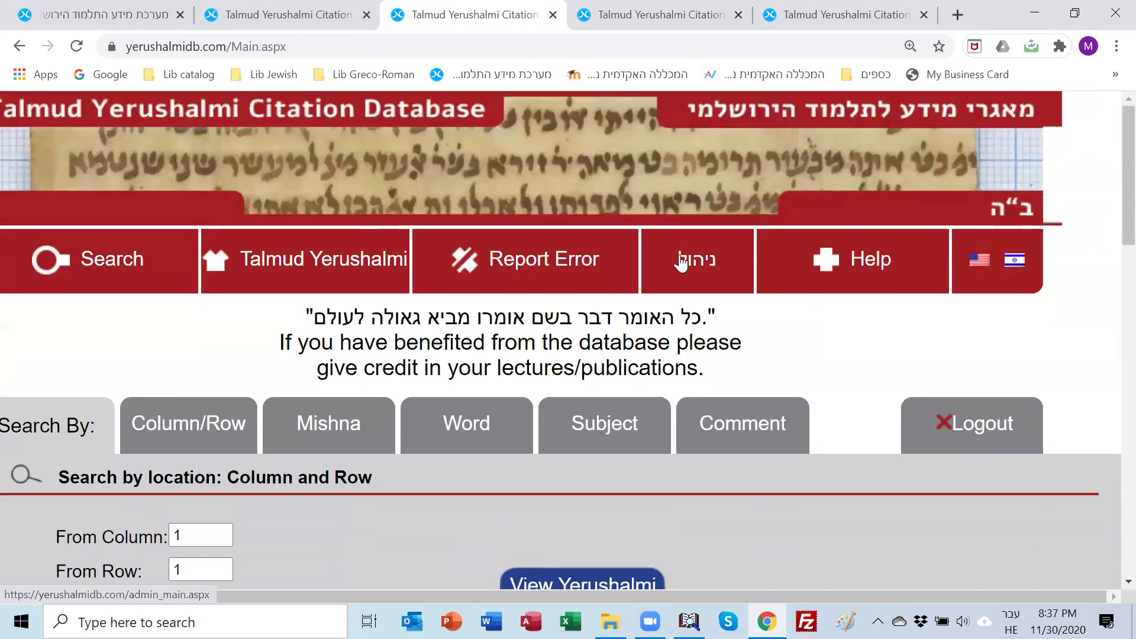
# - Go back to the first results page and browse its citations, checking the author, source and quotation columns
pyautogui.click(688, 17)
pyautogui.scroll(-7, 689, 144)
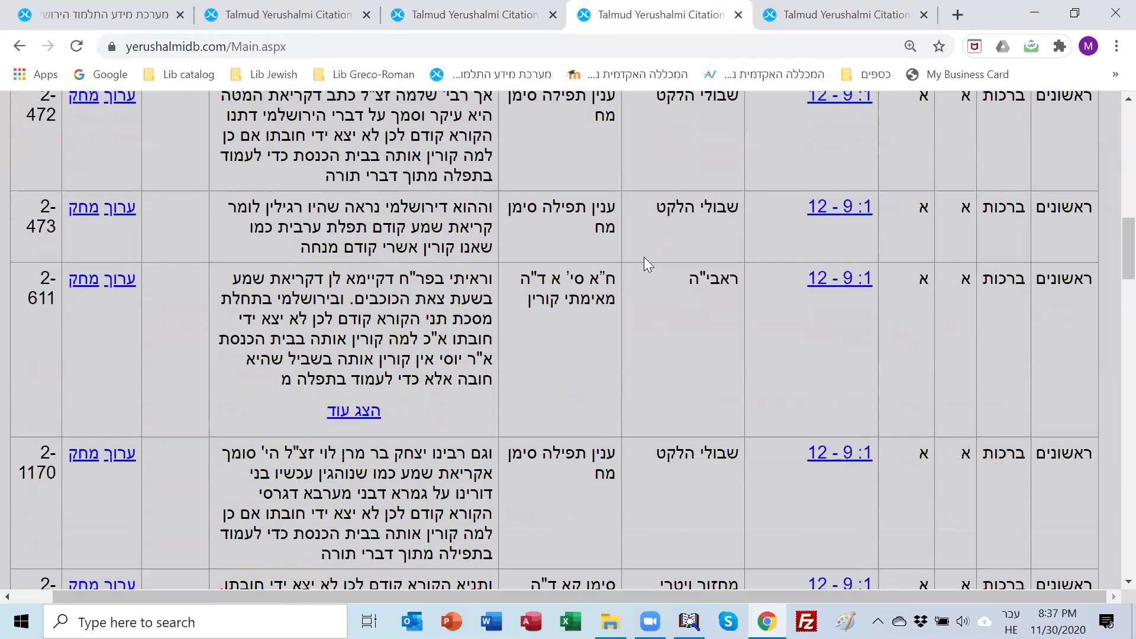
pyautogui.scroll(-9, 650, 320)
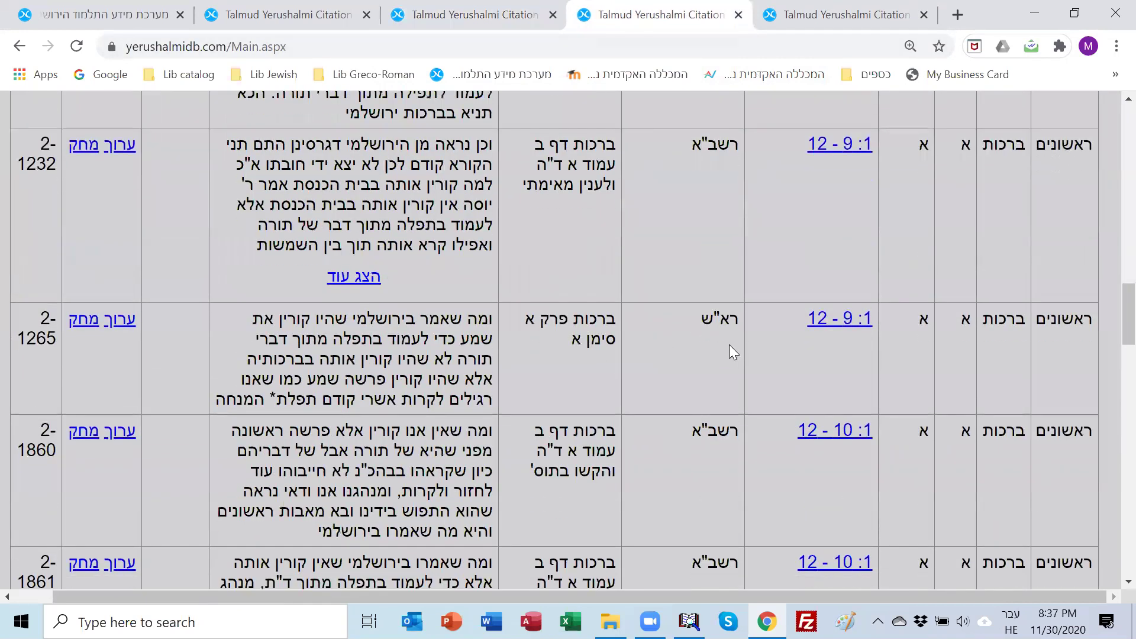
pyautogui.scroll(-6, 719, 347)
pyautogui.scroll(-15, 709, 351)
pyautogui.scroll(14, 621, 354)
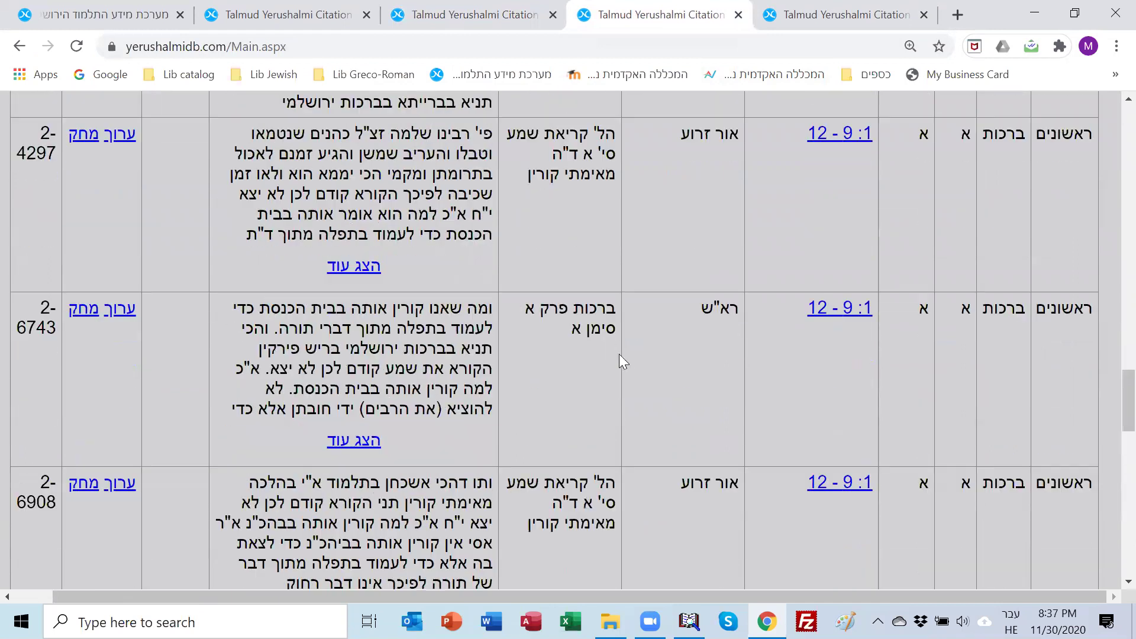
# - Look over the column 1, rows 1 to 10 results and their search form, comparing them with the open print view
pyautogui.scroll(20, 602, 336)
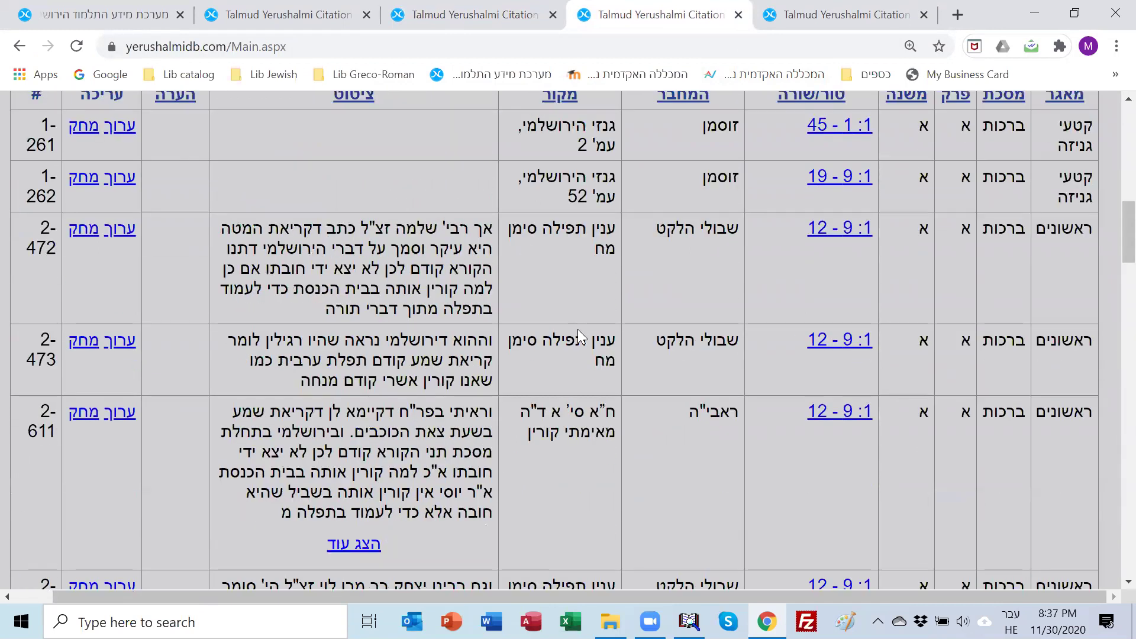
pyautogui.scroll(8, 584, 333)
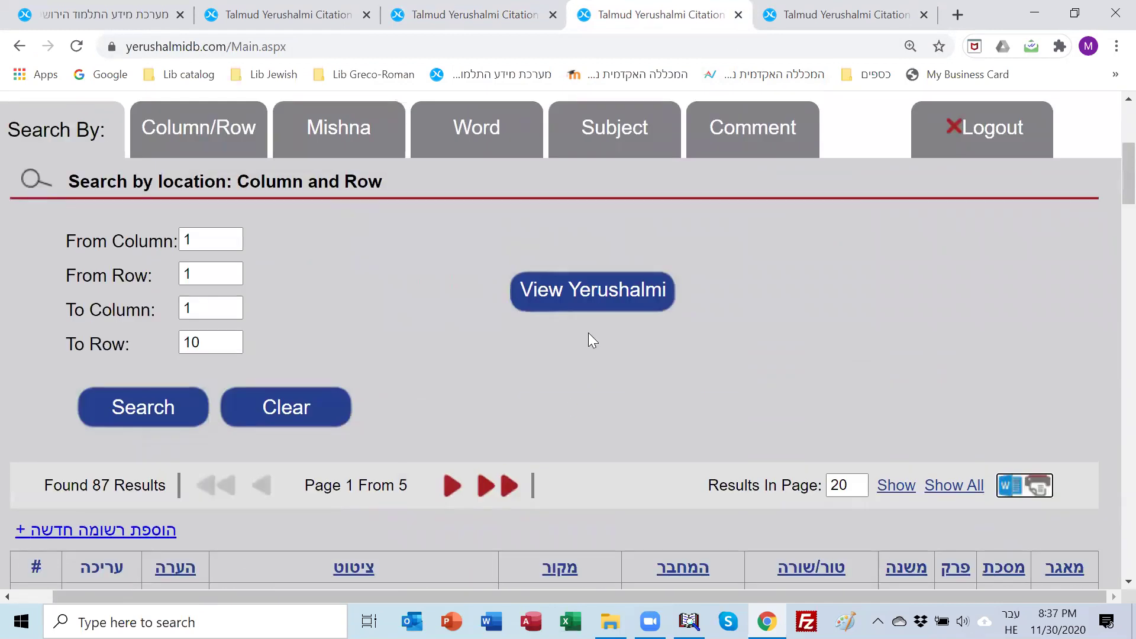
pyautogui.scroll(-2, 593, 341)
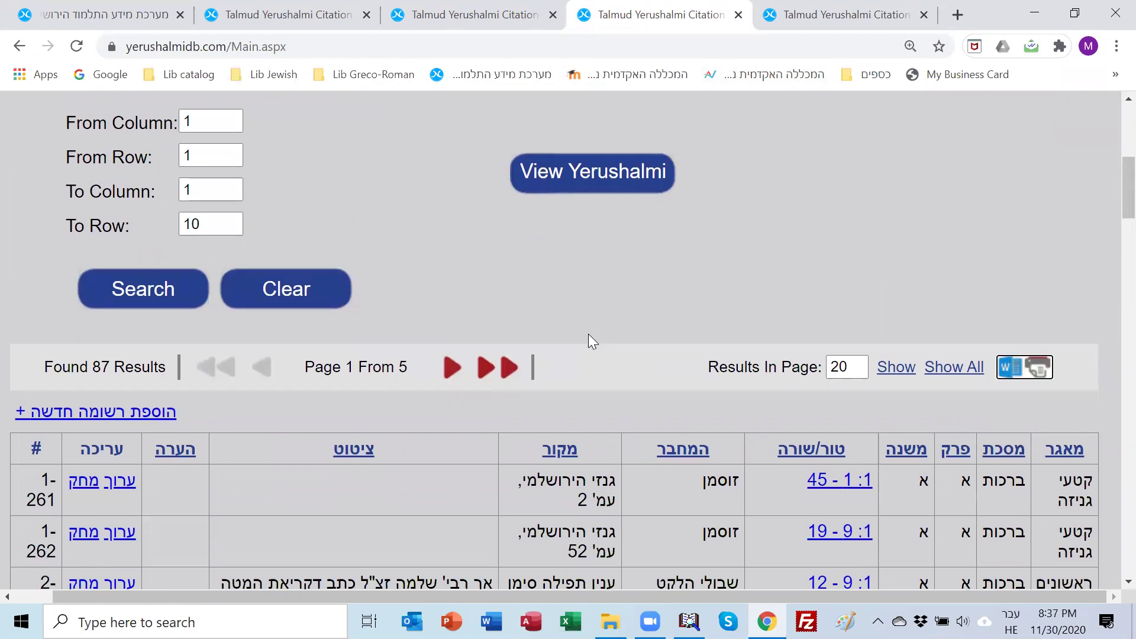
pyautogui.click(842, 18)
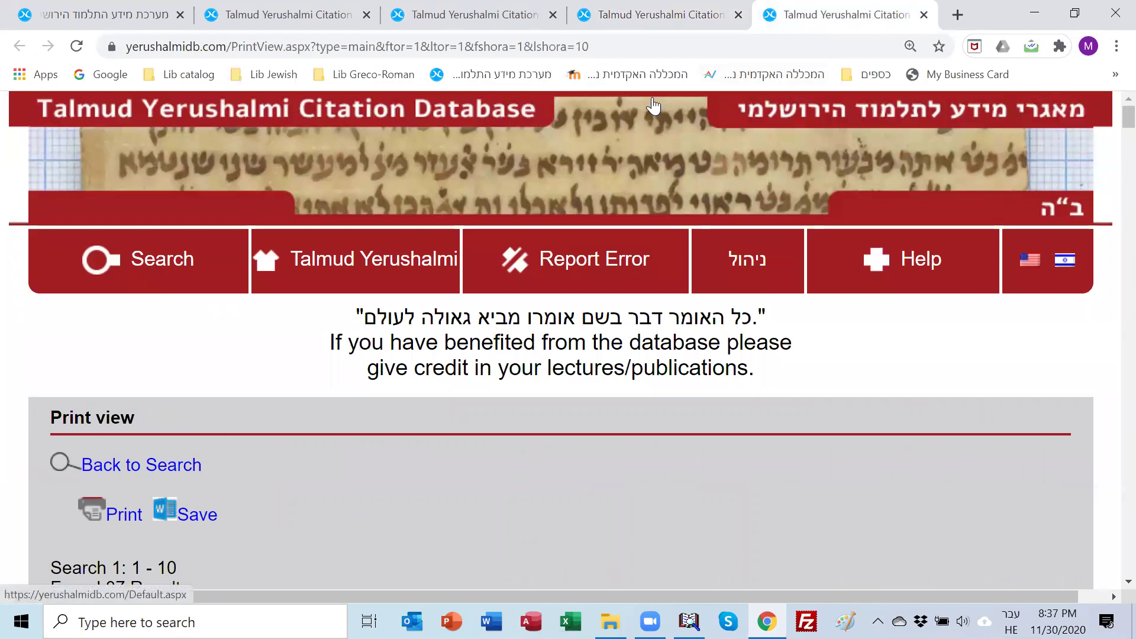
pyautogui.click(655, 17)
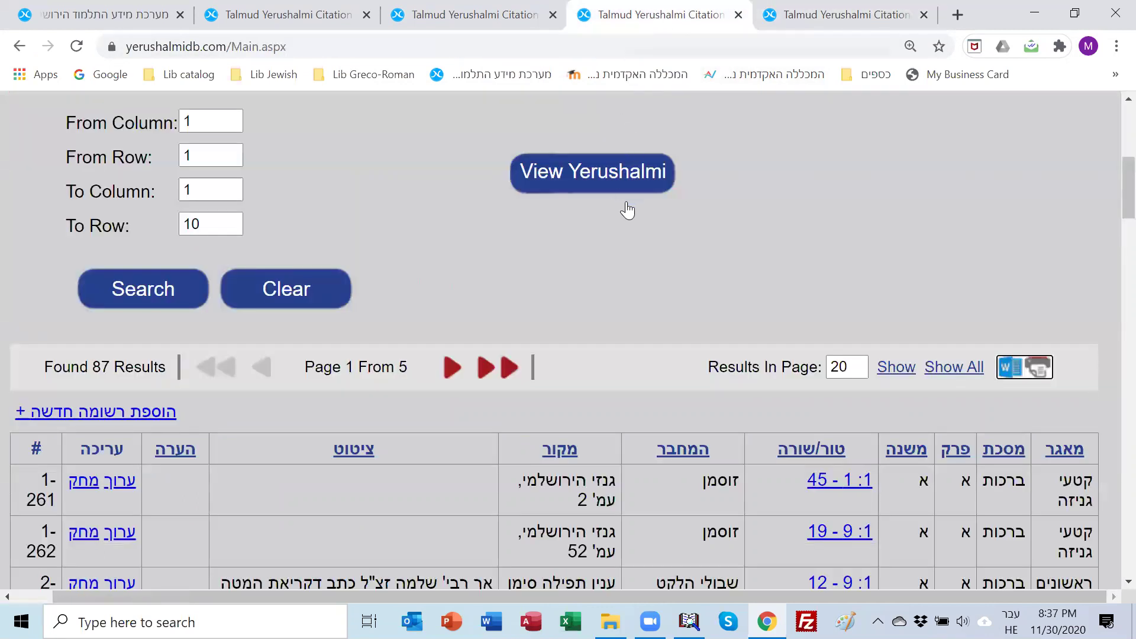
pyautogui.scroll(7, 667, 211)
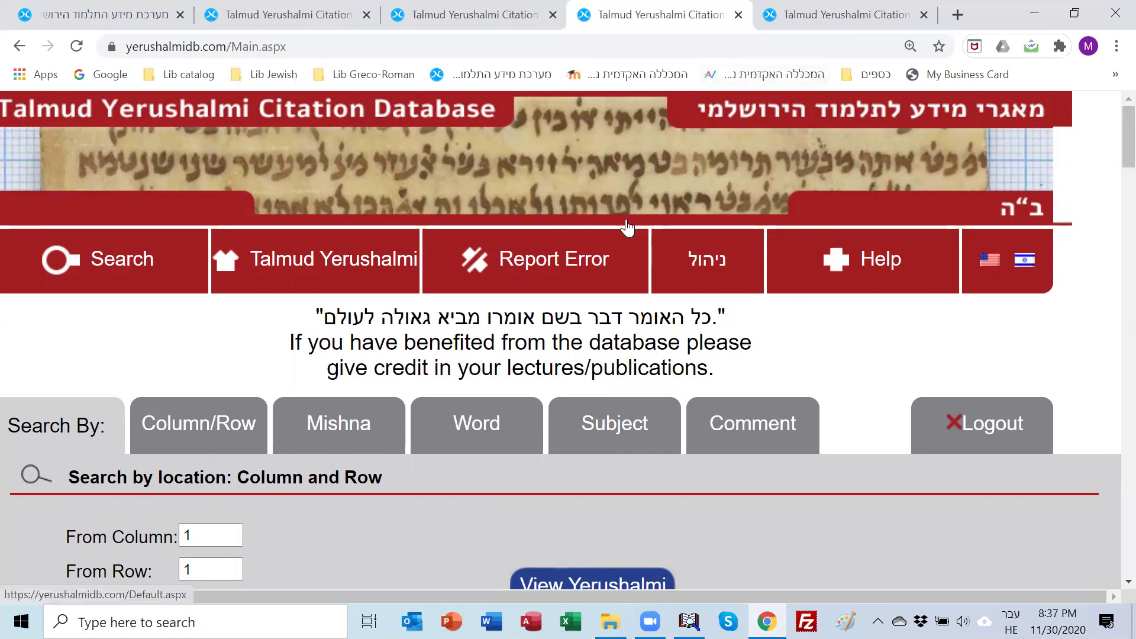
# - Sort the column 1, rows 1 to 10 results by author (המחבר)
pyautogui.scroll(-4, 625, 228)
pyautogui.scroll(-5, 621, 234)
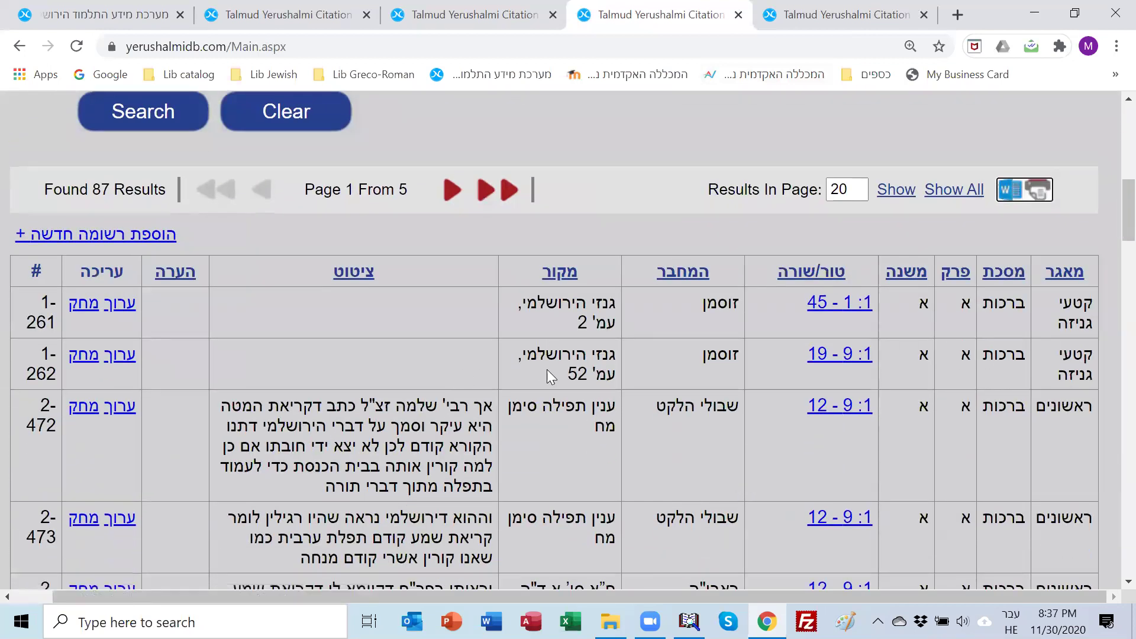
pyautogui.scroll(-3, 553, 372)
pyautogui.scroll(2, 965, 168)
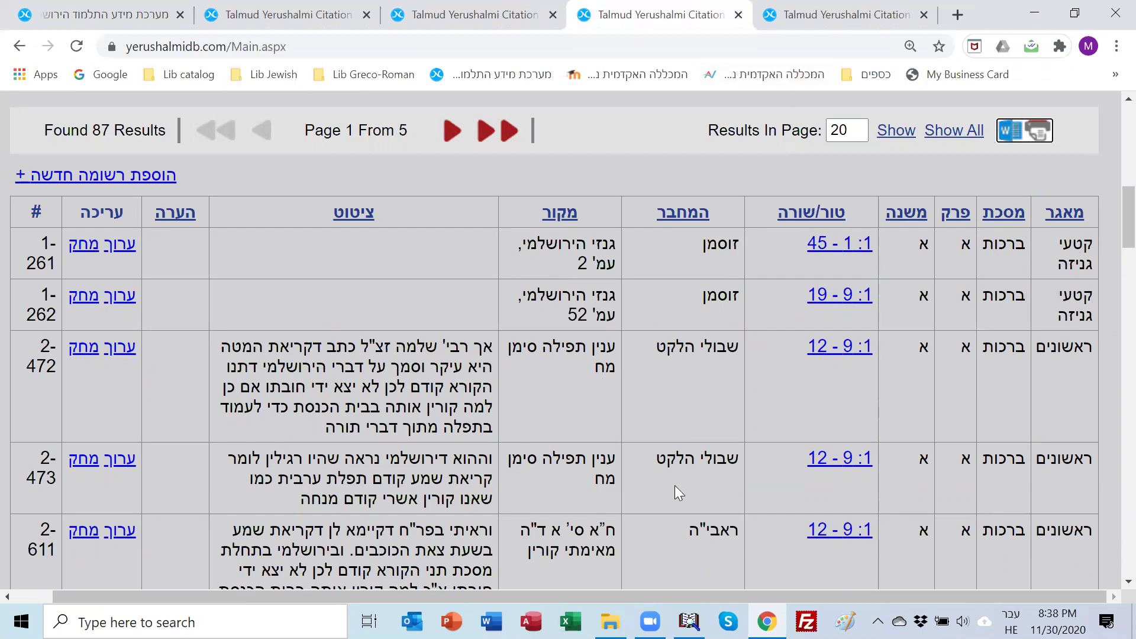
pyautogui.click(678, 221)
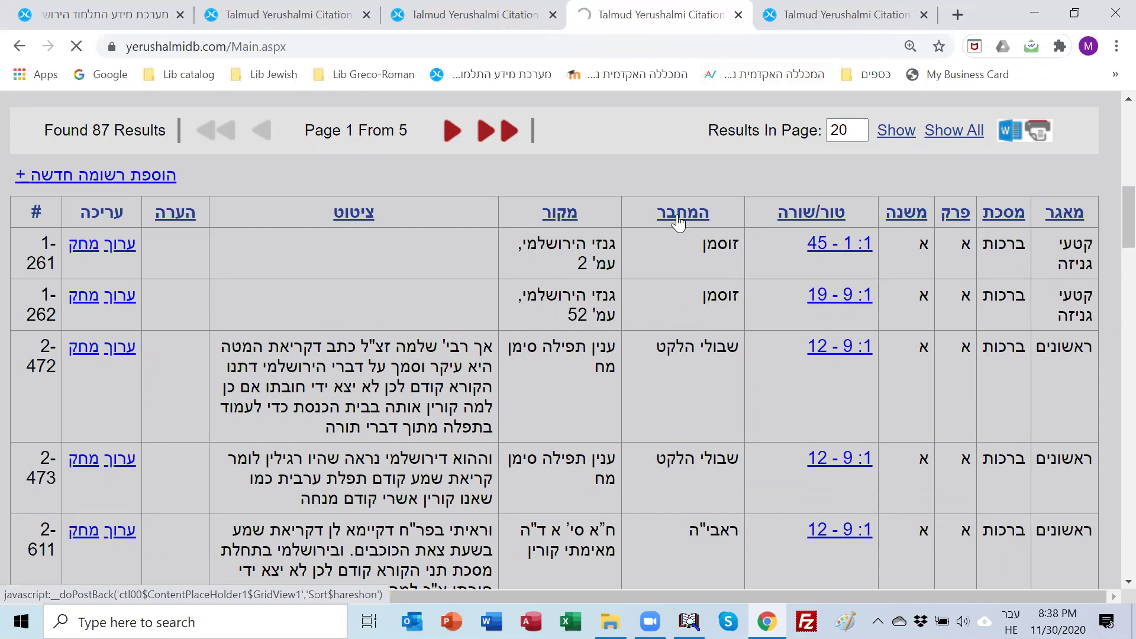
# - Browse the author-sorted citations, examining the order of the authors and the citations grouped under each one
pyautogui.scroll(-5, 639, 400)
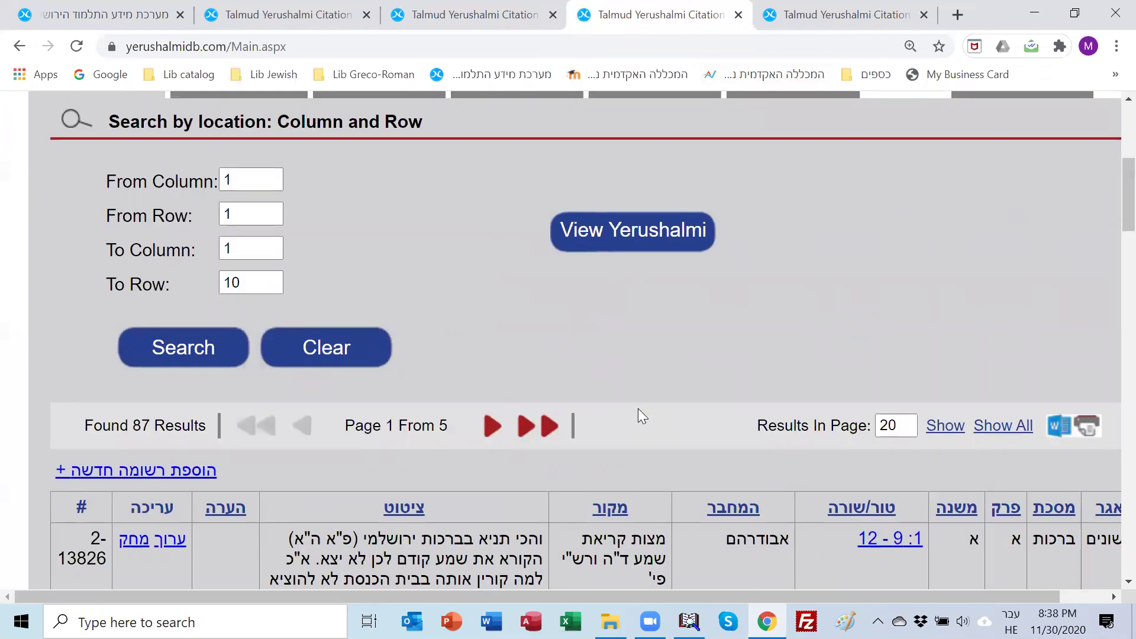
pyautogui.scroll(-3, 638, 408)
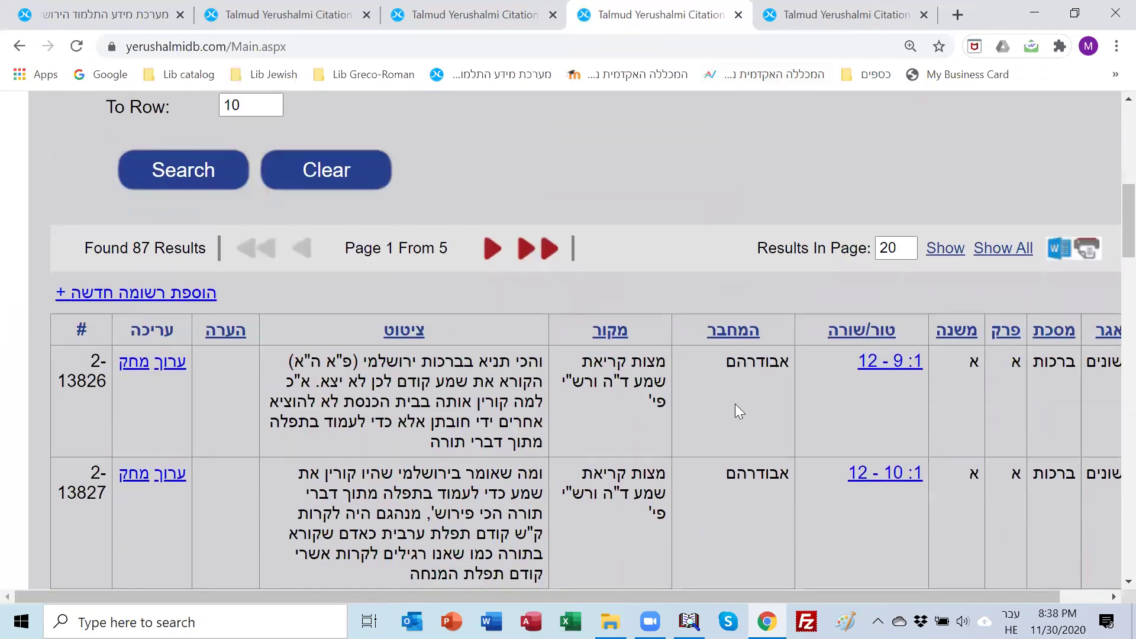
pyautogui.scroll(-15, 740, 414)
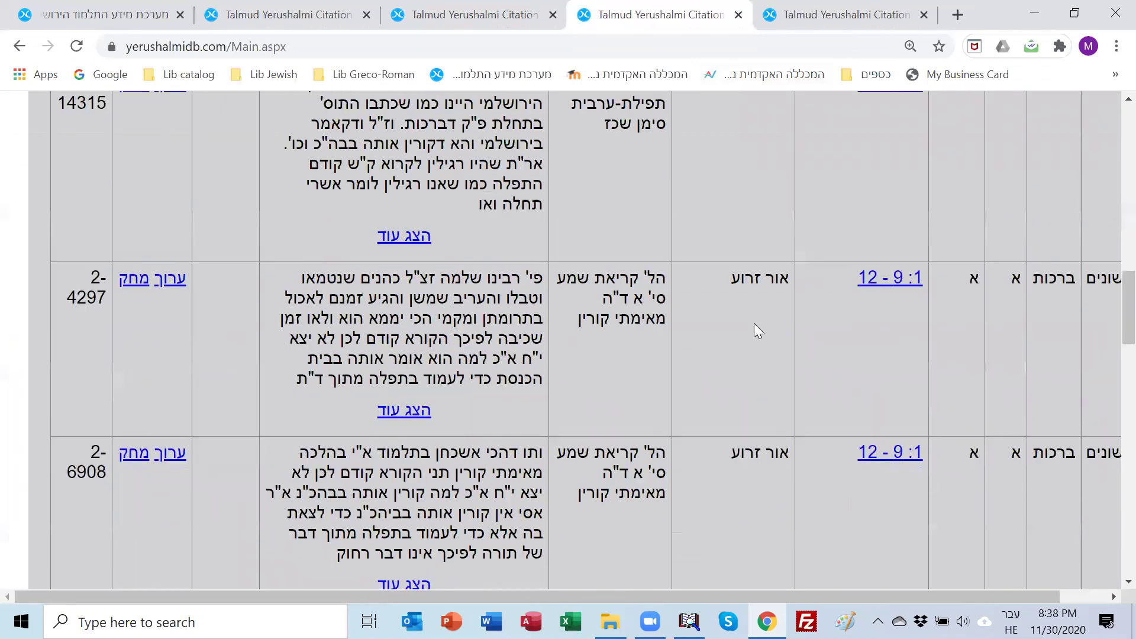
pyautogui.scroll(3, 754, 323)
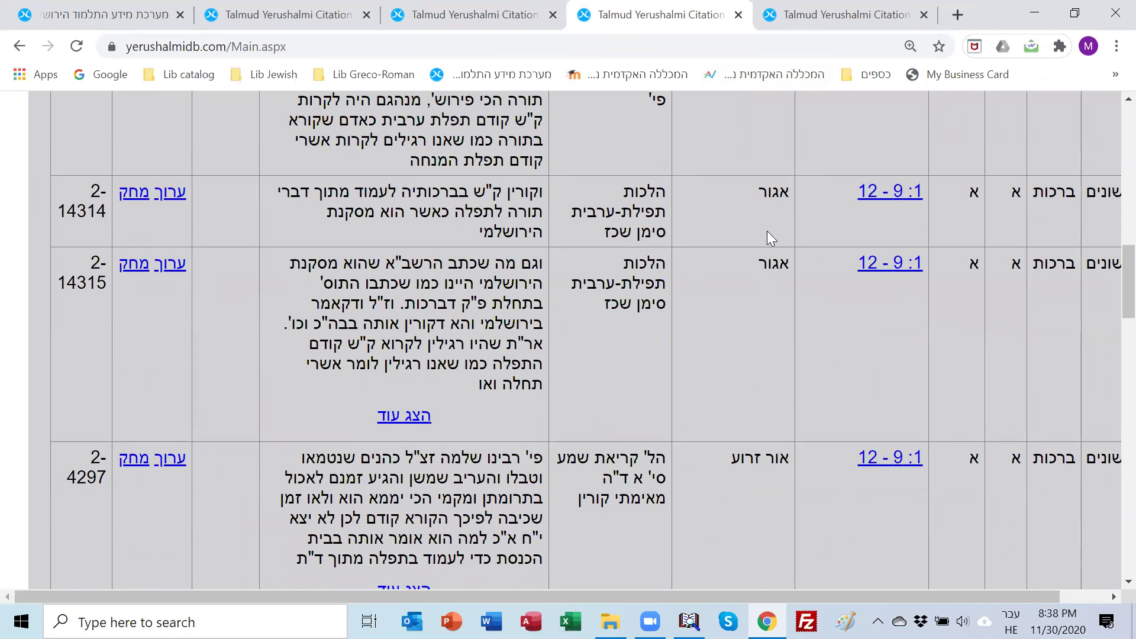
pyautogui.scroll(-6, 763, 231)
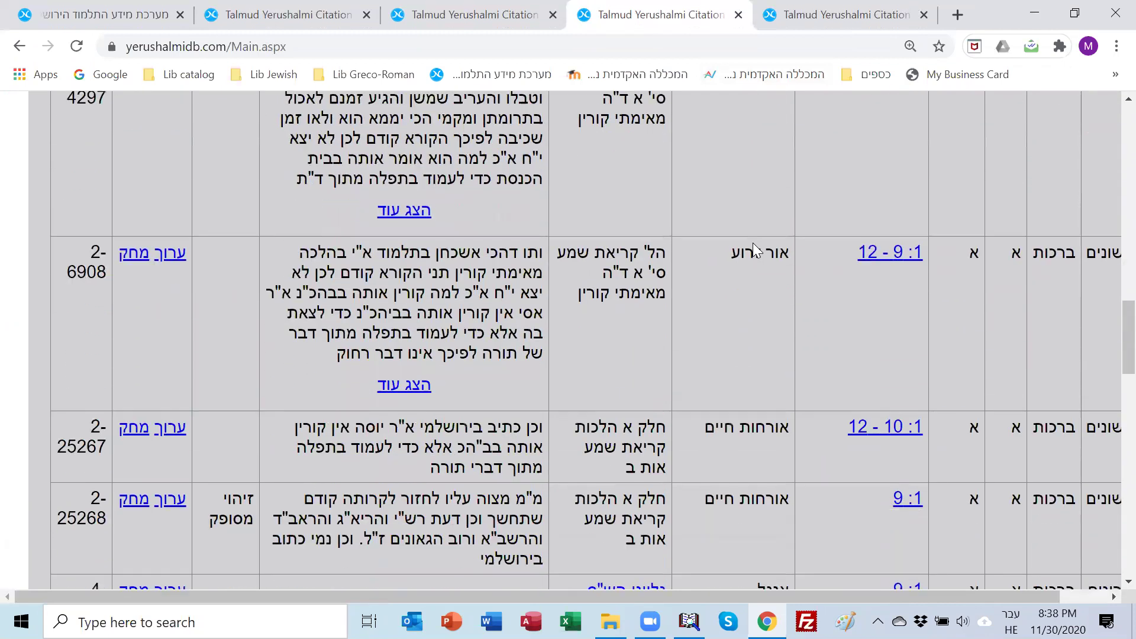
pyautogui.scroll(-2, 756, 248)
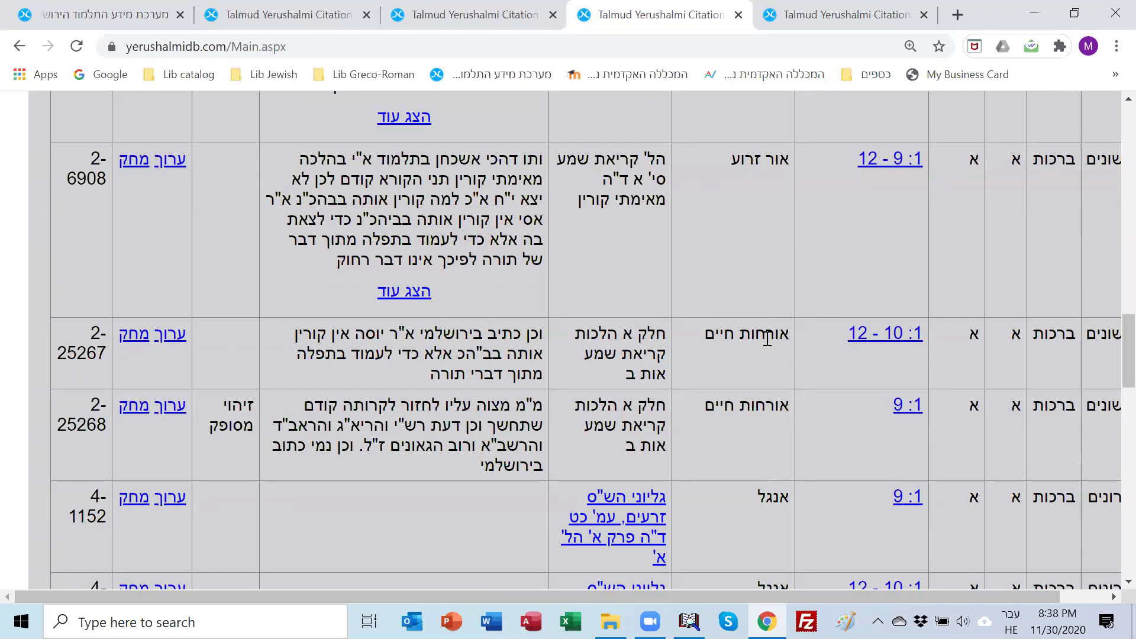
pyautogui.scroll(-3, 750, 378)
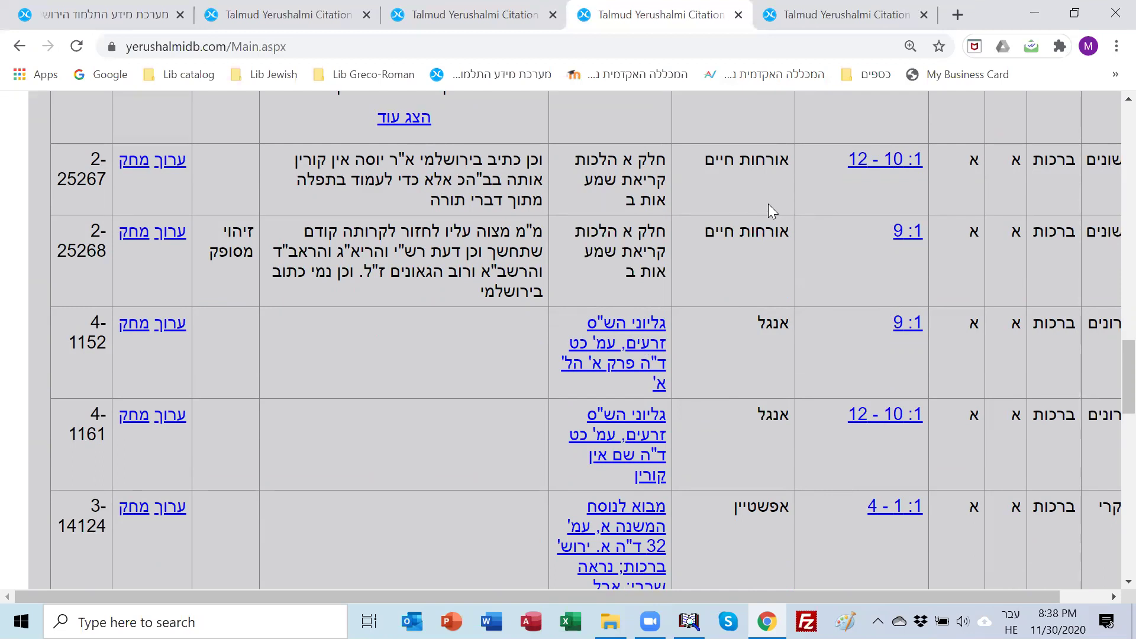
pyautogui.scroll(12, 768, 204)
pyautogui.scroll(7, 755, 211)
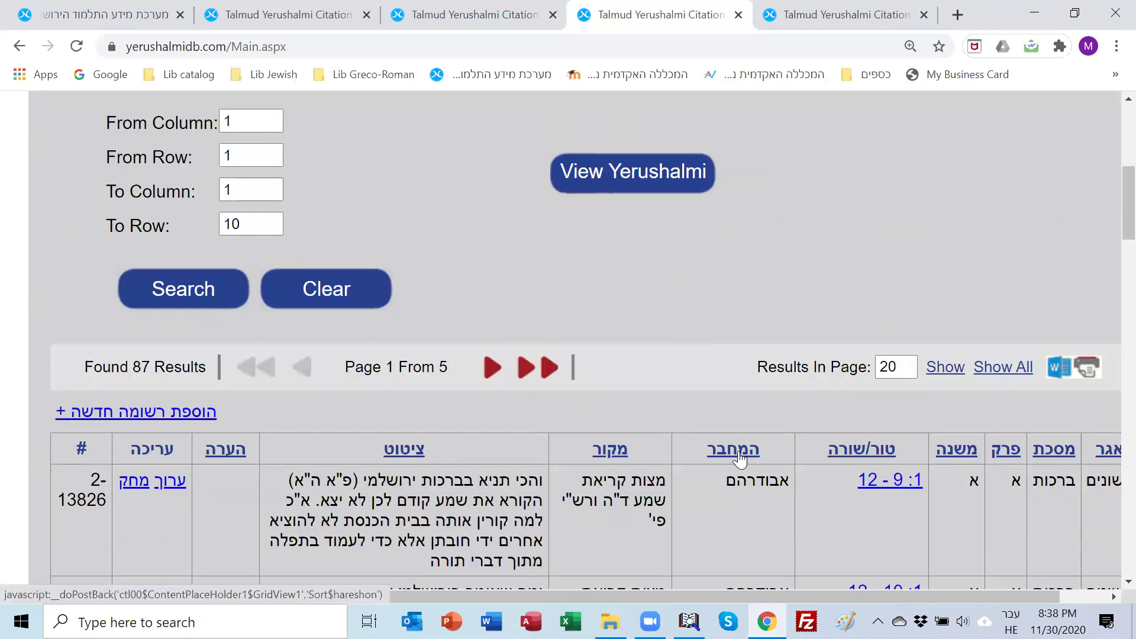
# - Open the citations for column 1, rows 10 to 12 through the location link of the second listed record
pyautogui.scroll(-3, 700, 446)
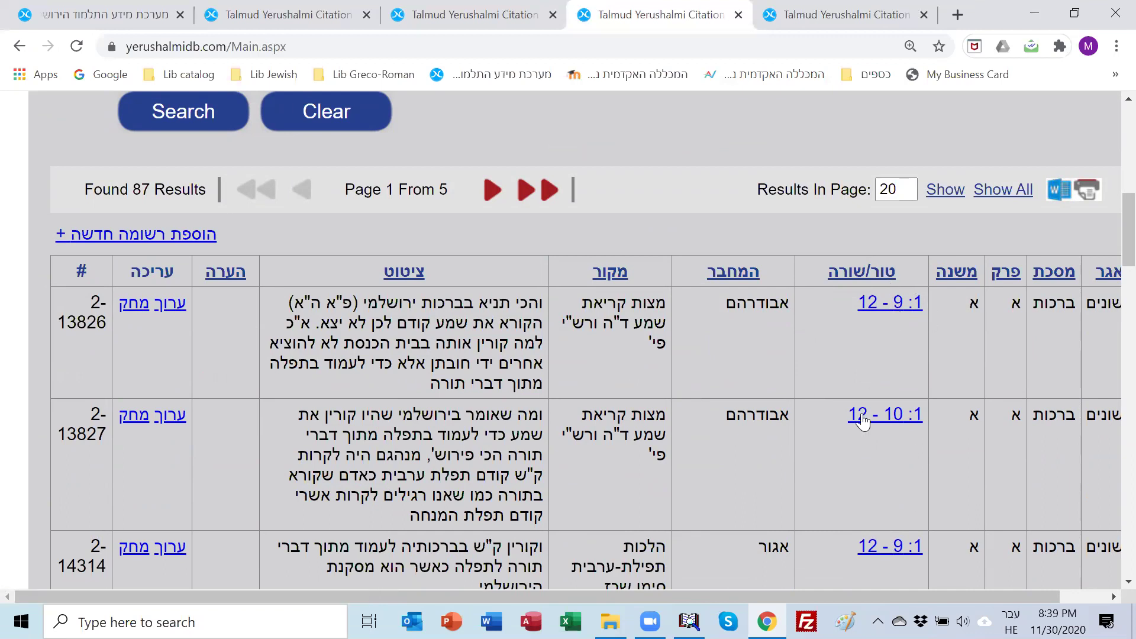
pyautogui.scroll(1, 726, 346)
pyautogui.scroll(5, 162, 352)
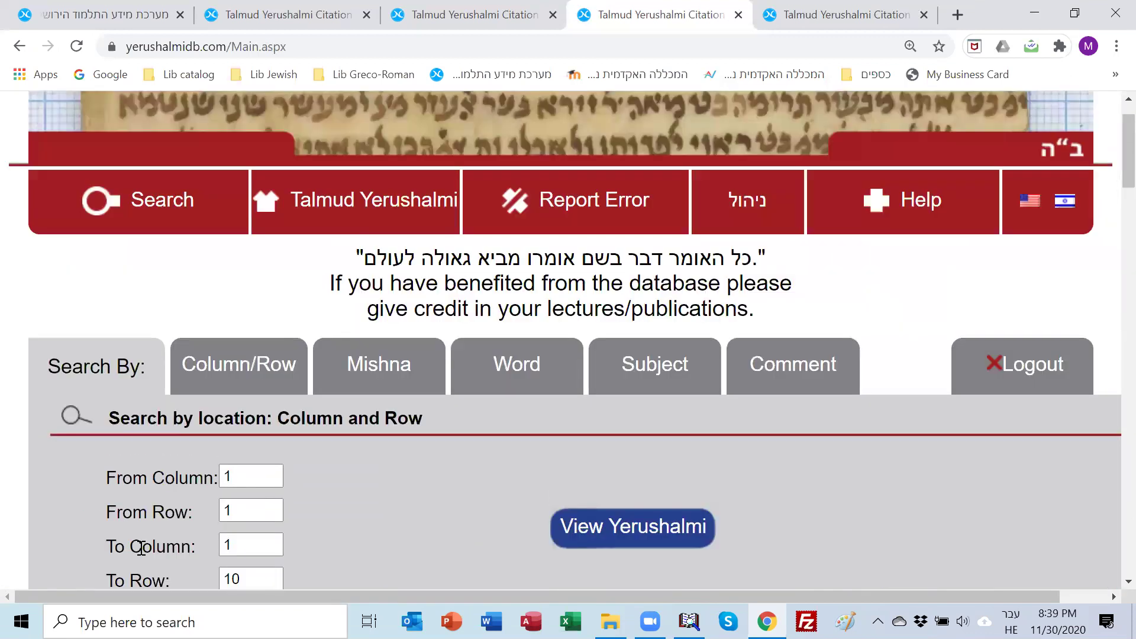
pyautogui.scroll(-1, 227, 370)
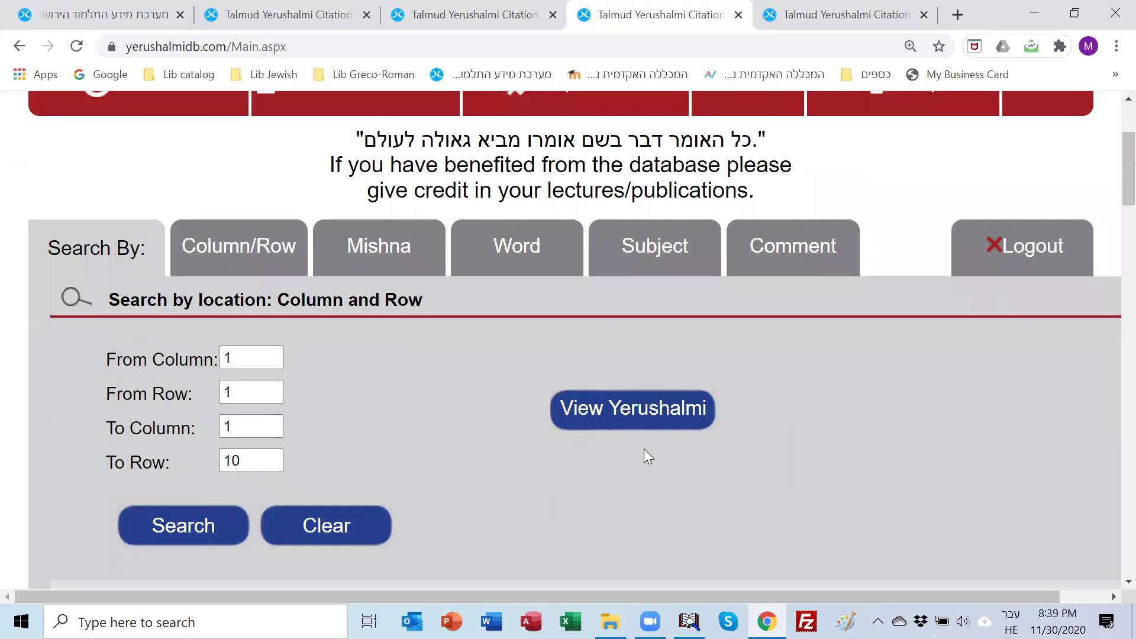
pyautogui.scroll(-4, 651, 444)
pyautogui.scroll(-3, 713, 413)
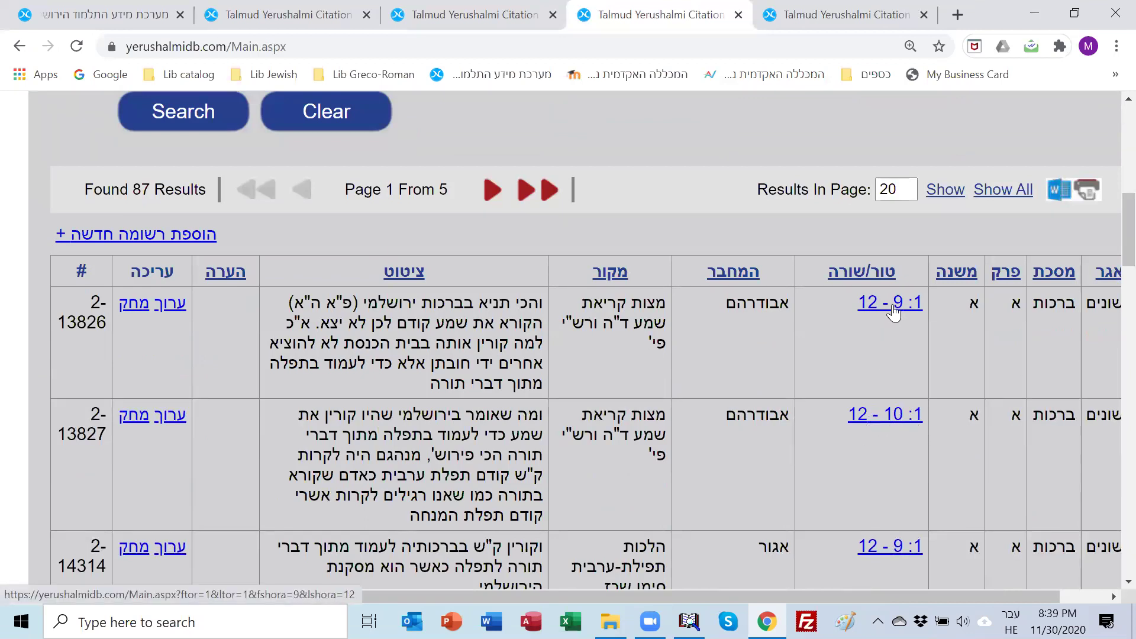
pyautogui.click(891, 427)
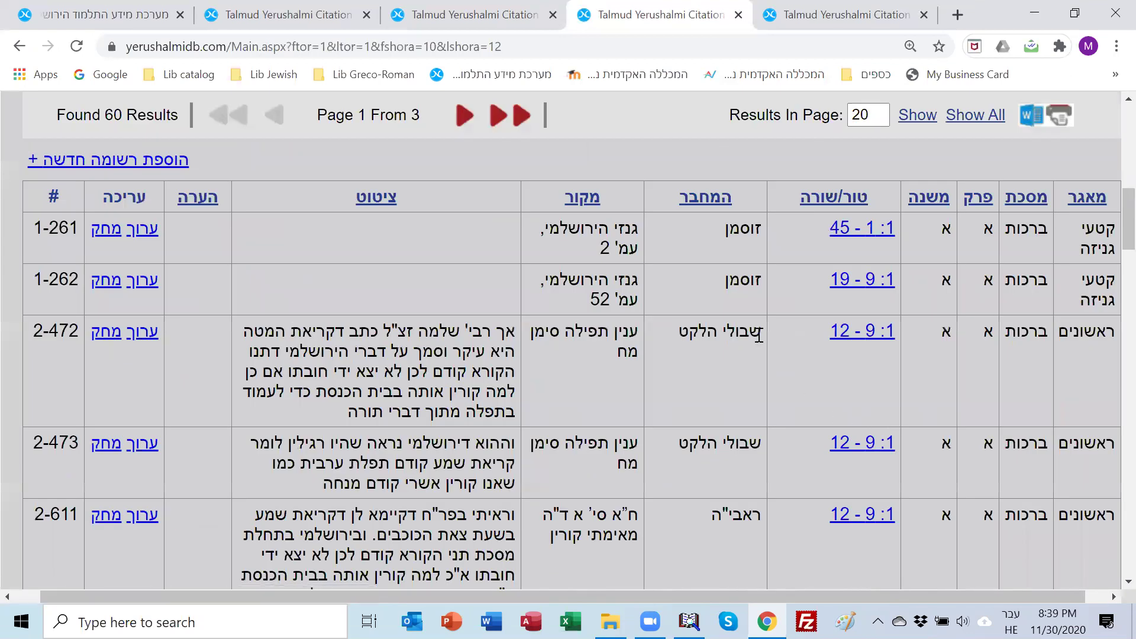
# - Examine the results for column 1, rows 10 to 12, including the filled-in search range, paging controls, citation rows and add-record link
pyautogui.scroll(2, 743, 332)
pyautogui.scroll(1, 743, 332)
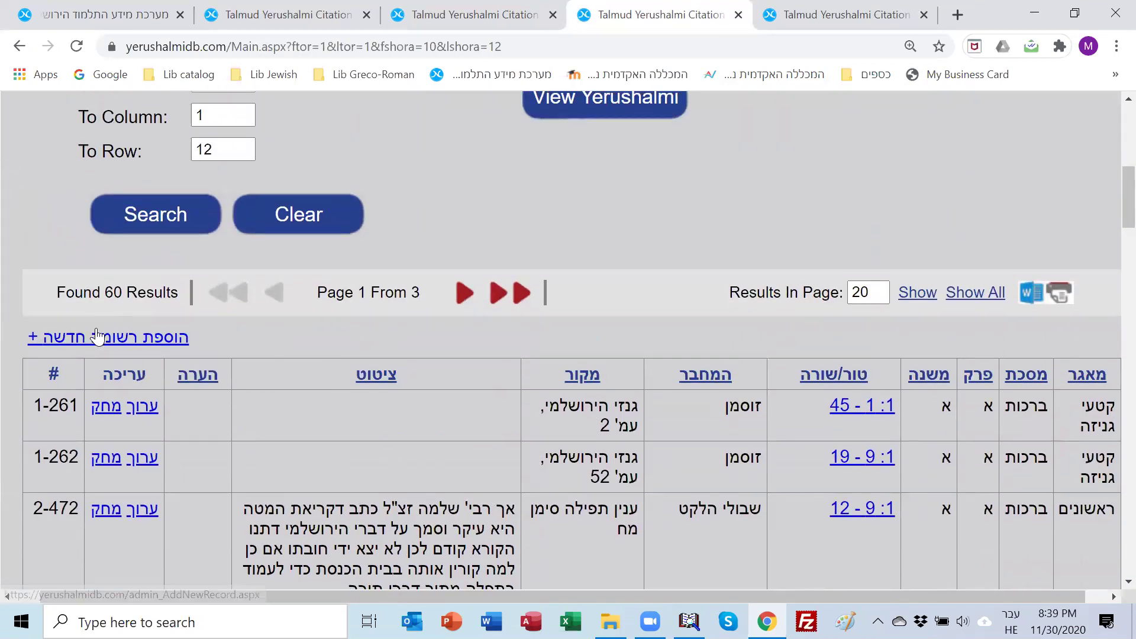
pyautogui.scroll(-3, 456, 386)
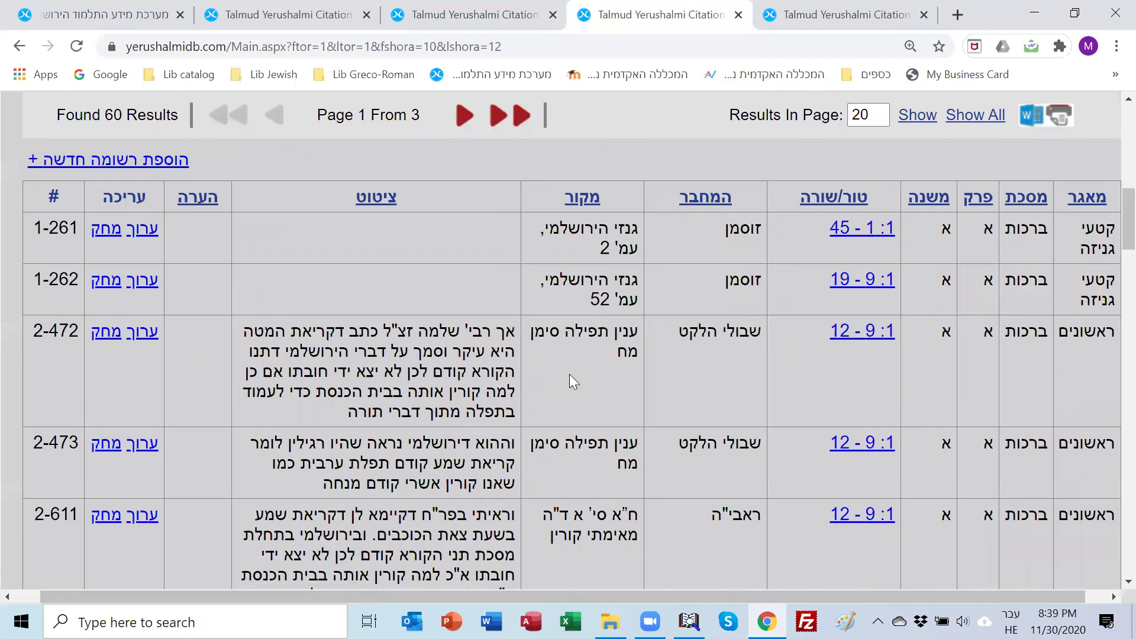
pyautogui.scroll(-2, 850, 348)
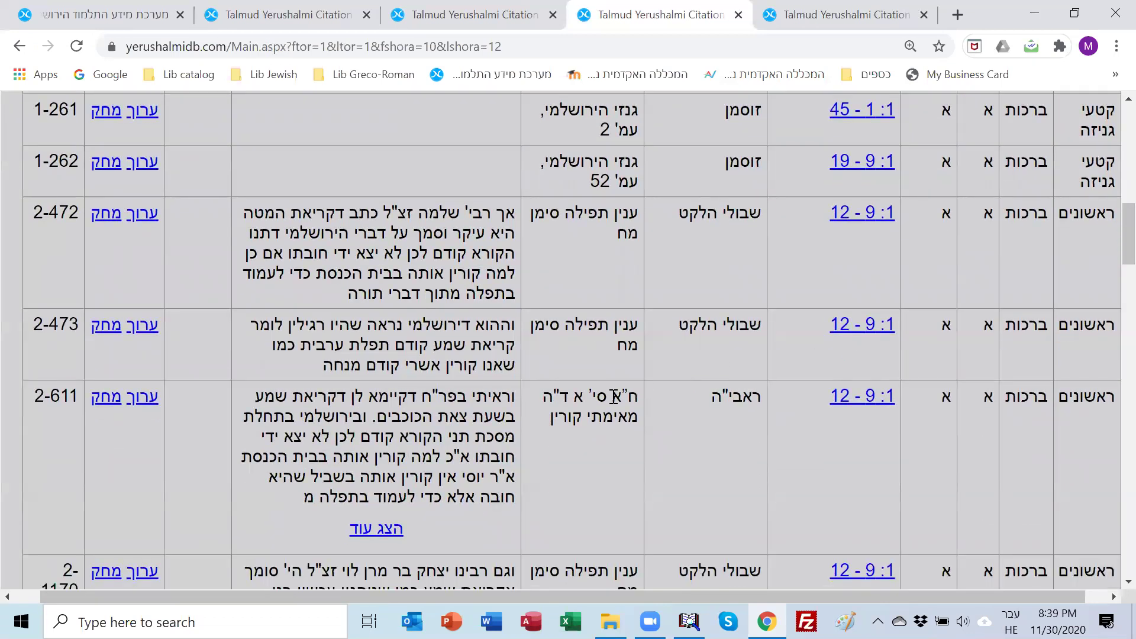
pyautogui.scroll(5, 614, 396)
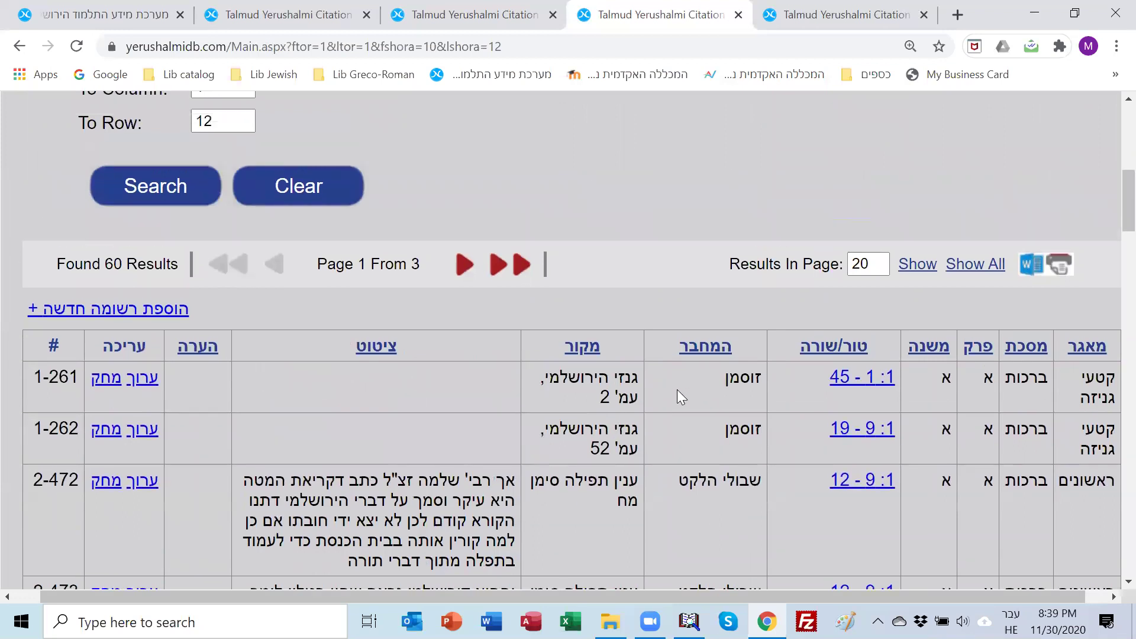
pyautogui.scroll(7, 677, 390)
pyautogui.scroll(-5, 678, 390)
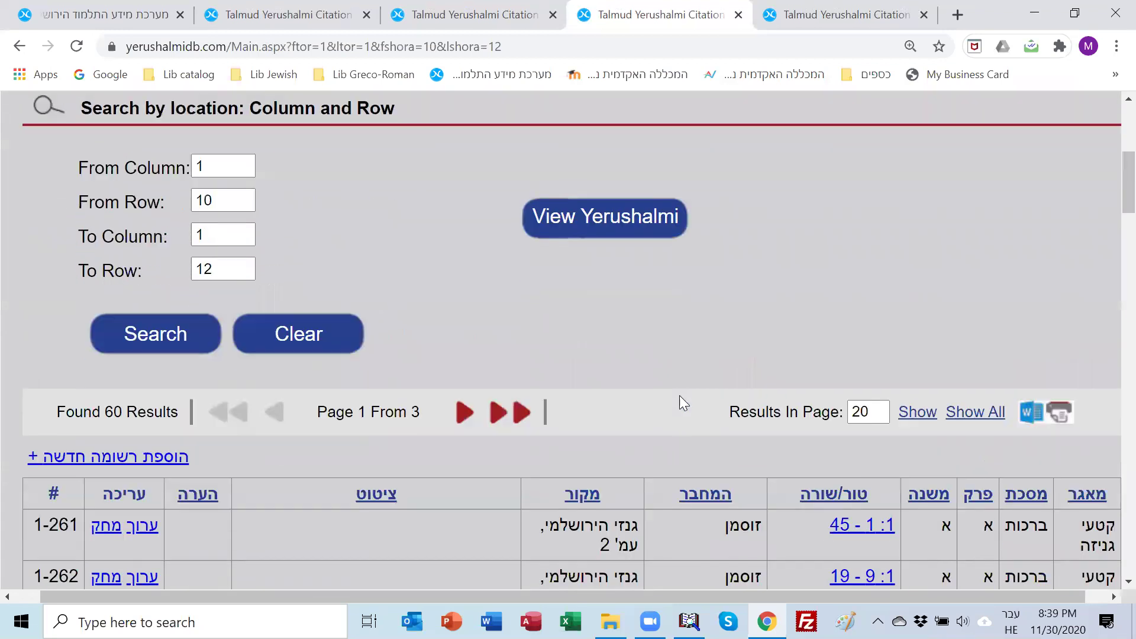
pyautogui.scroll(2, 353, 204)
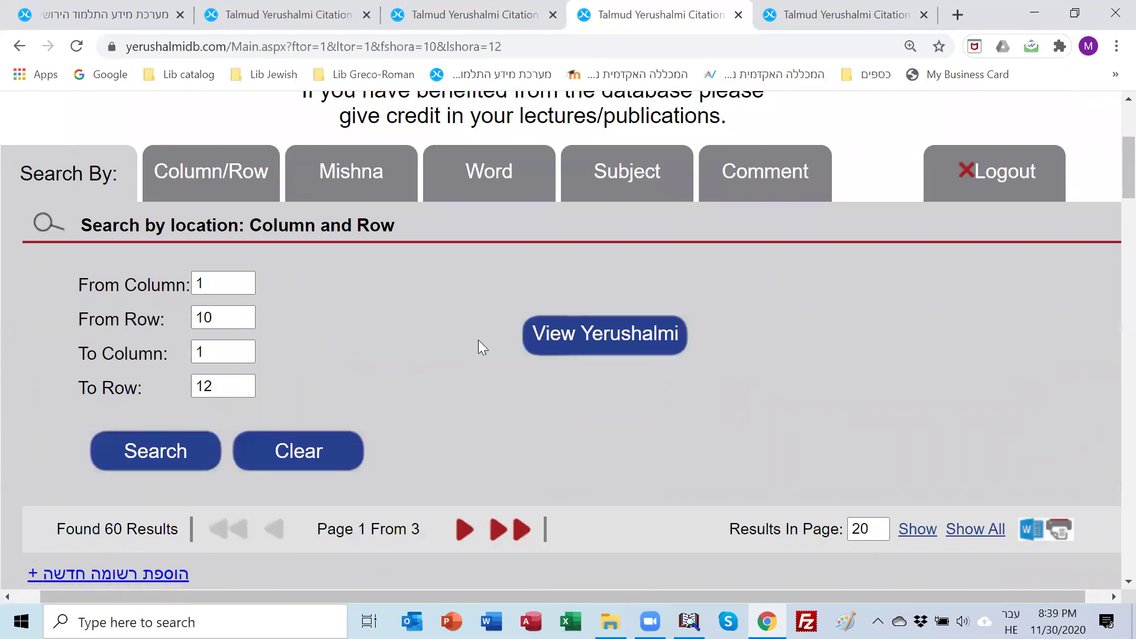
pyautogui.scroll(-1, 506, 358)
pyautogui.scroll(-1, 504, 355)
pyautogui.scroll(1, 503, 351)
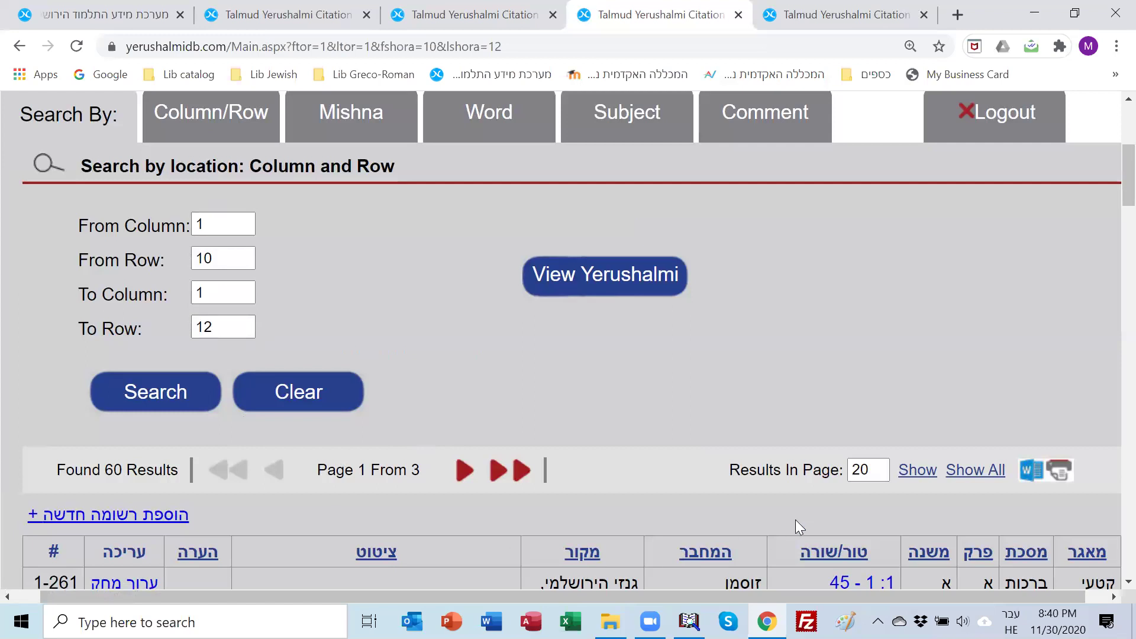
pyautogui.scroll(-4, 973, 450)
pyautogui.scroll(-10, 662, 465)
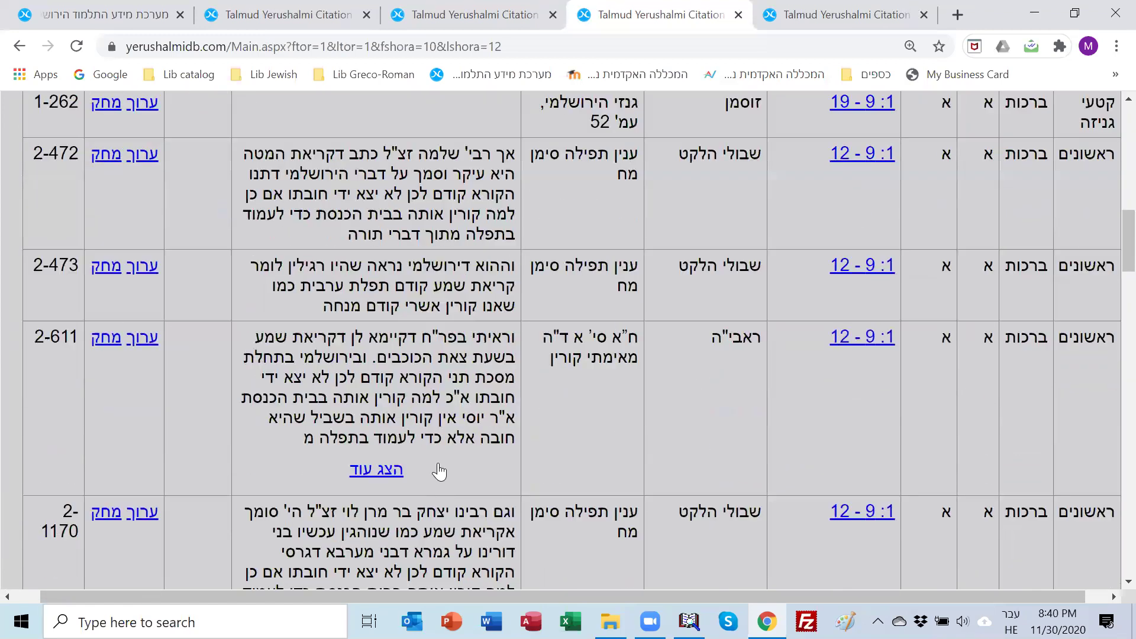
pyautogui.scroll(15, 600, 439)
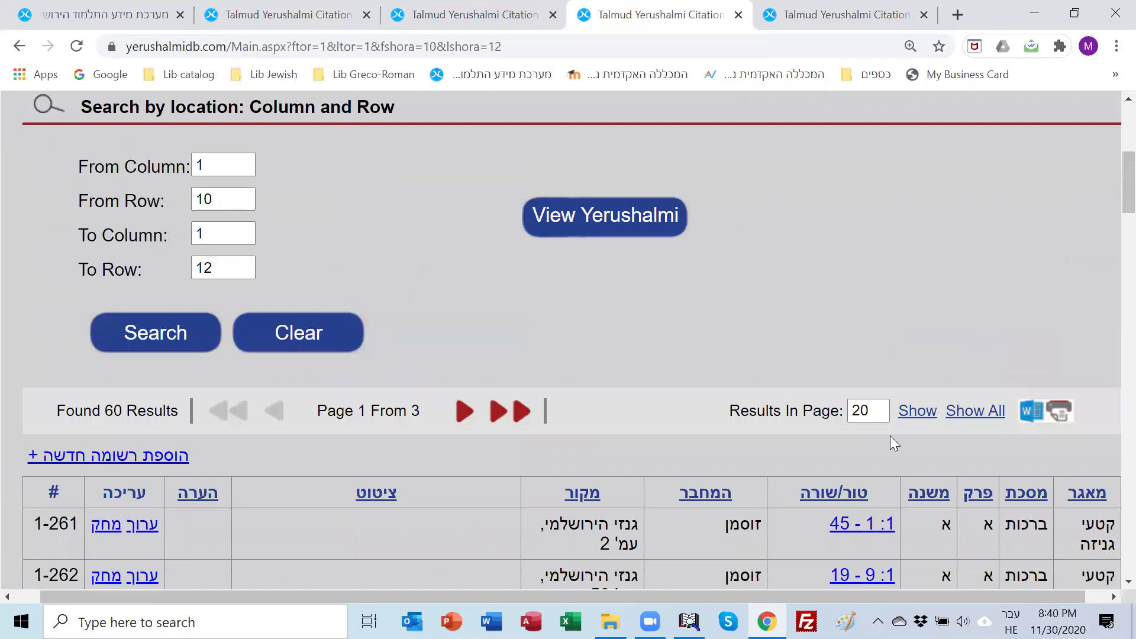
# - Open the search by Masechet, Perek and Mishna and choose ברכות as the Masechet
pyautogui.scroll(1, 775, 449)
pyautogui.scroll(5, 775, 450)
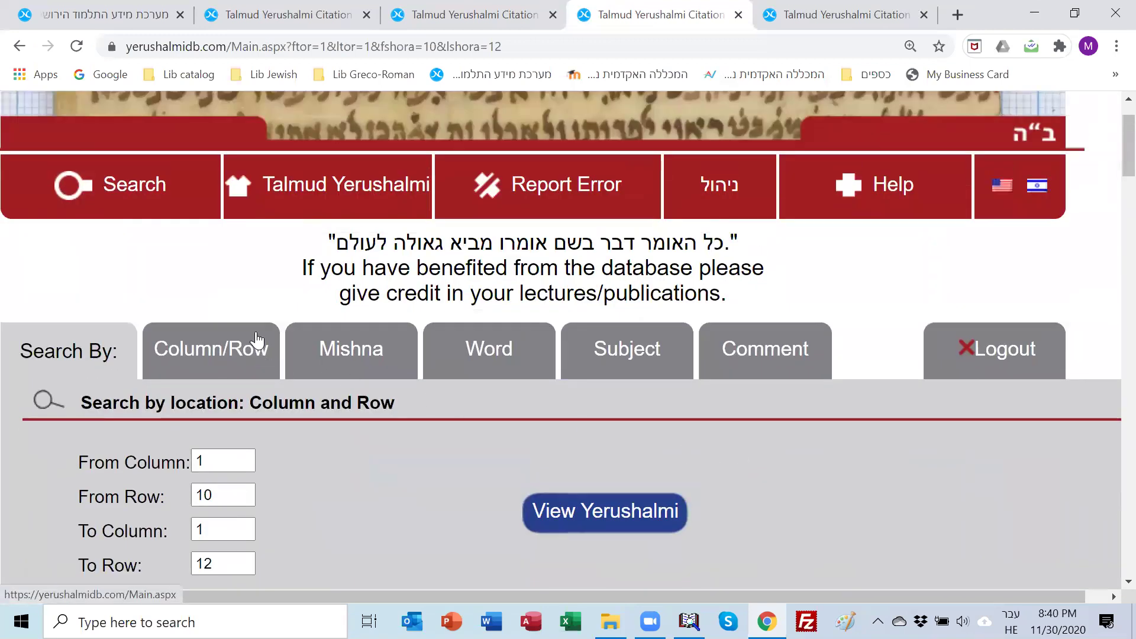
pyautogui.click(358, 361)
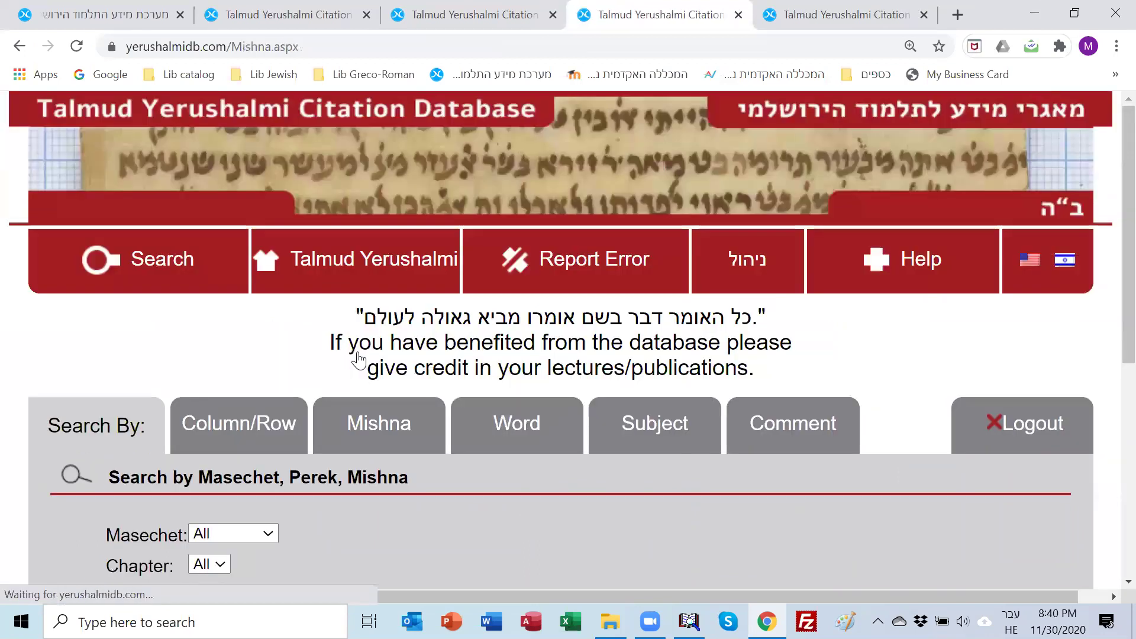
pyautogui.scroll(-2, 310, 384)
pyautogui.scroll(-1, 301, 405)
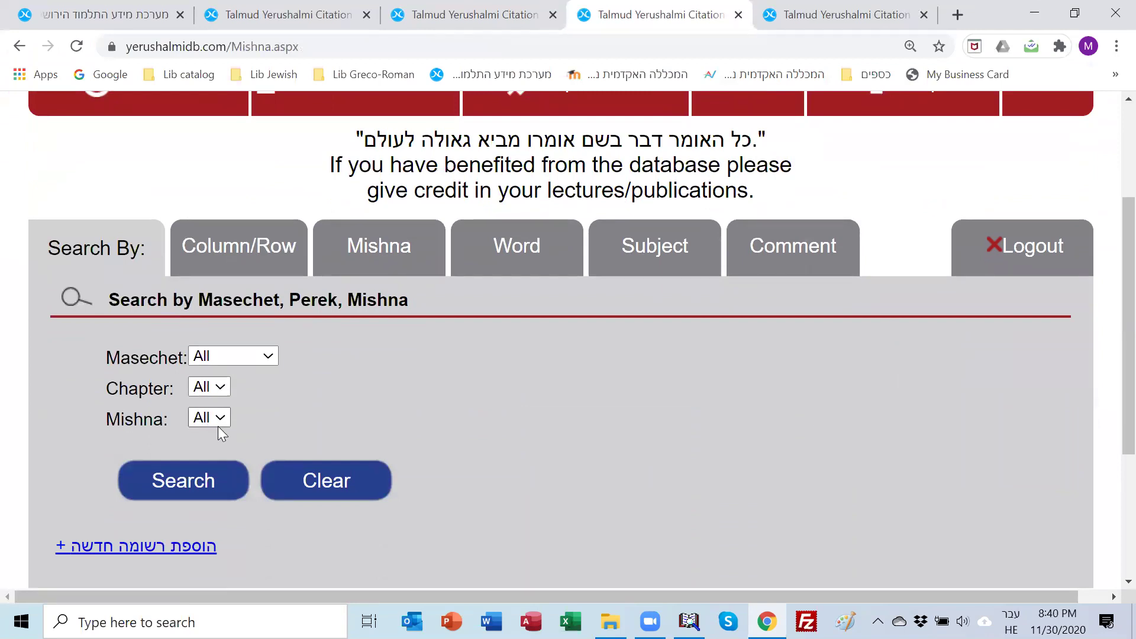
pyautogui.click(269, 358)
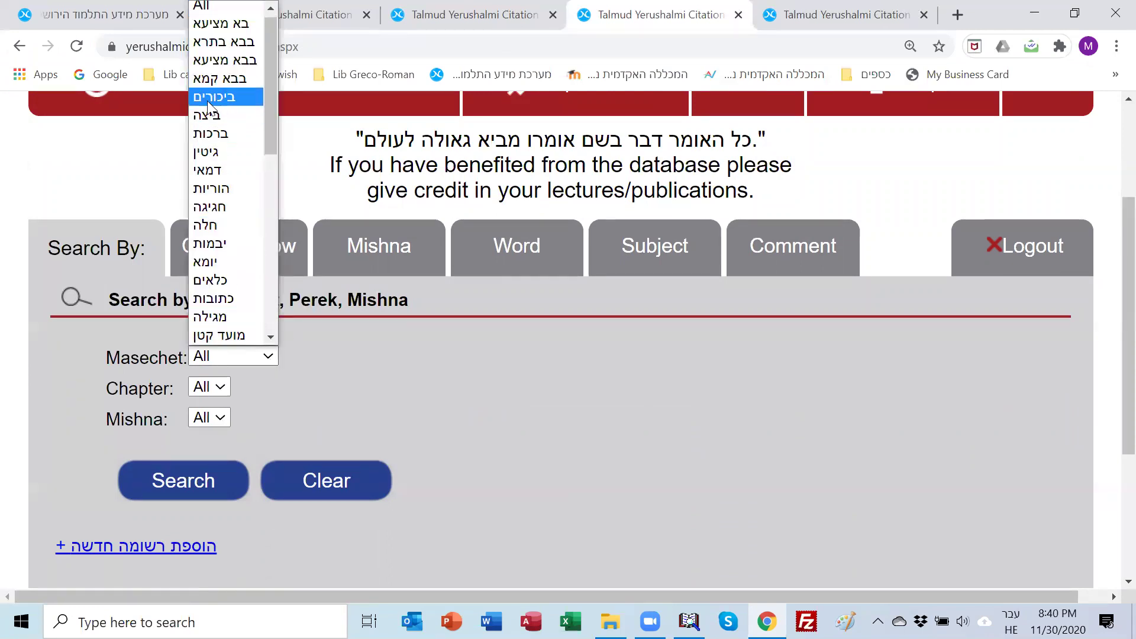
pyautogui.click(207, 133)
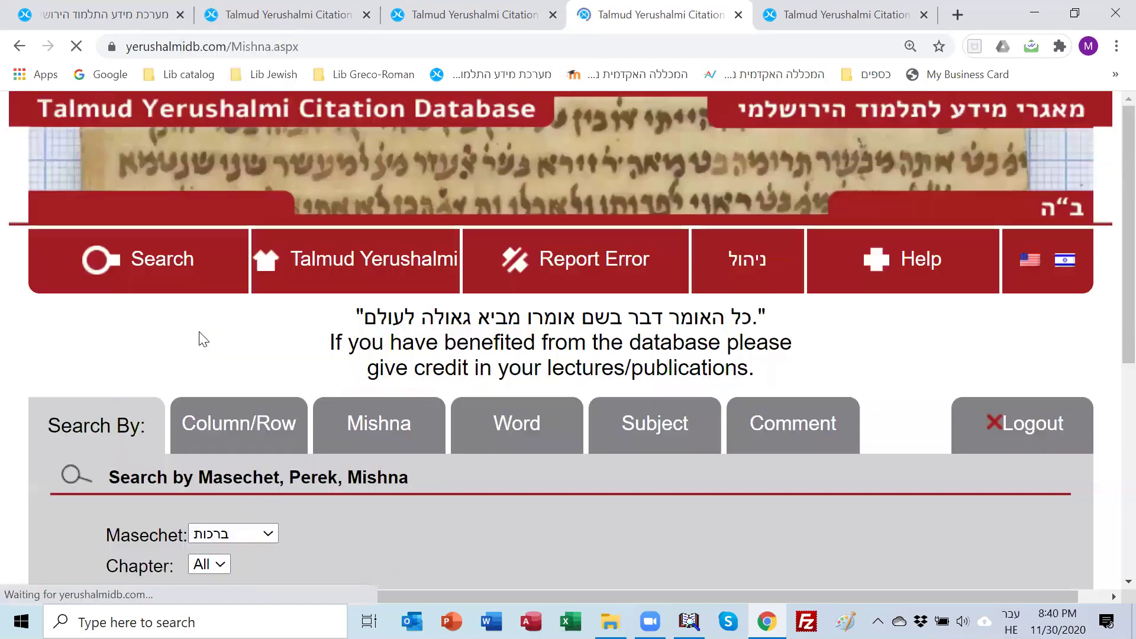
# - Set the chapter to א and the Mishna to א for ברכות, and run the search
pyautogui.scroll(-2, 243, 461)
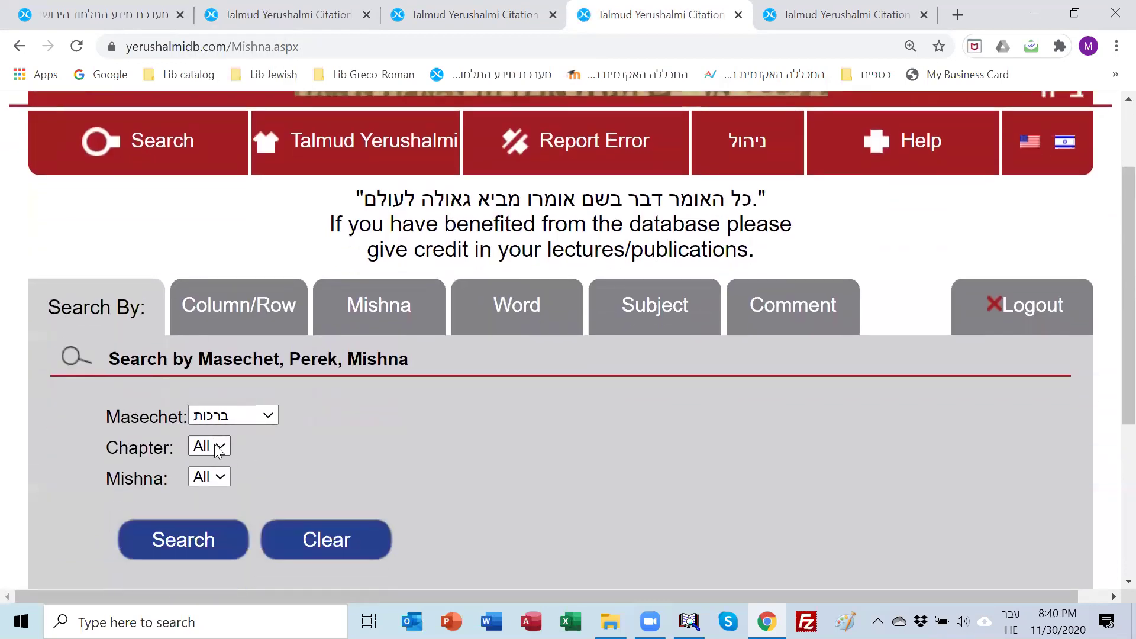
pyautogui.click(220, 455)
pyautogui.click(208, 279)
pyautogui.scroll(-2, 223, 504)
pyautogui.click(223, 473)
pyautogui.click(207, 367)
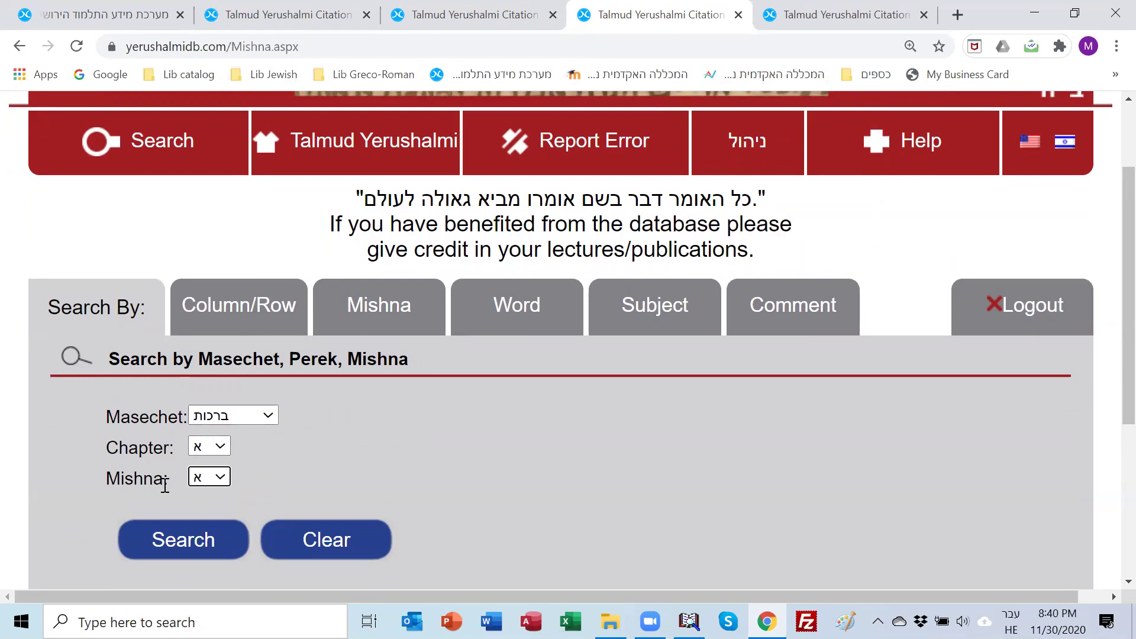
pyautogui.click(179, 554)
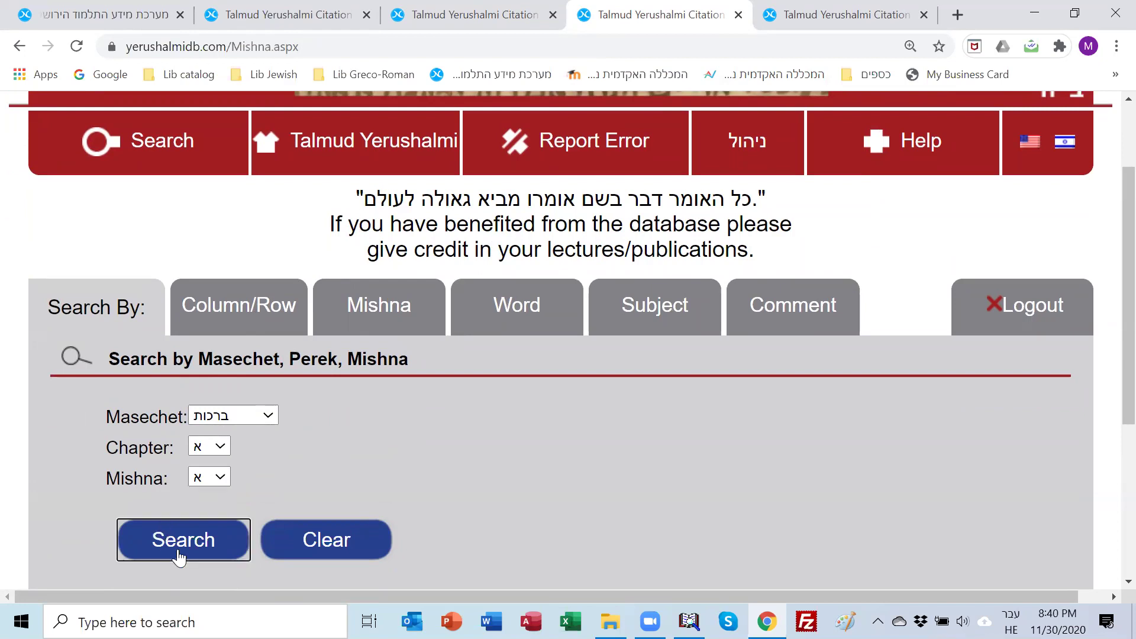
pyautogui.scroll(2, 428, 378)
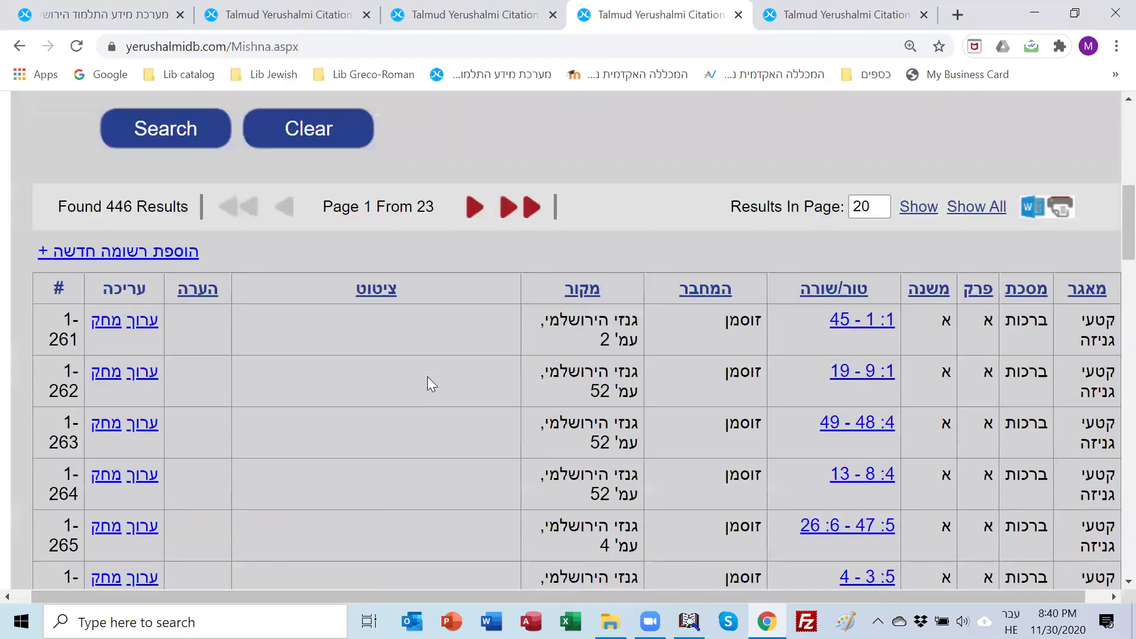
pyautogui.scroll(3, 427, 376)
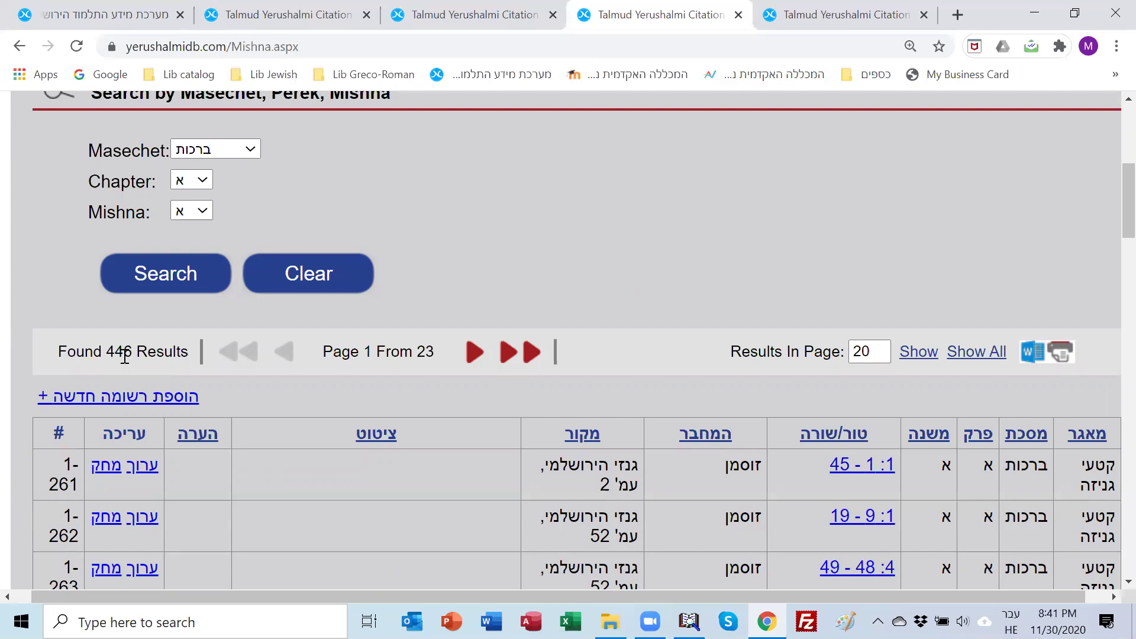
# - Open the search by word or expression
pyautogui.scroll(3, 185, 293)
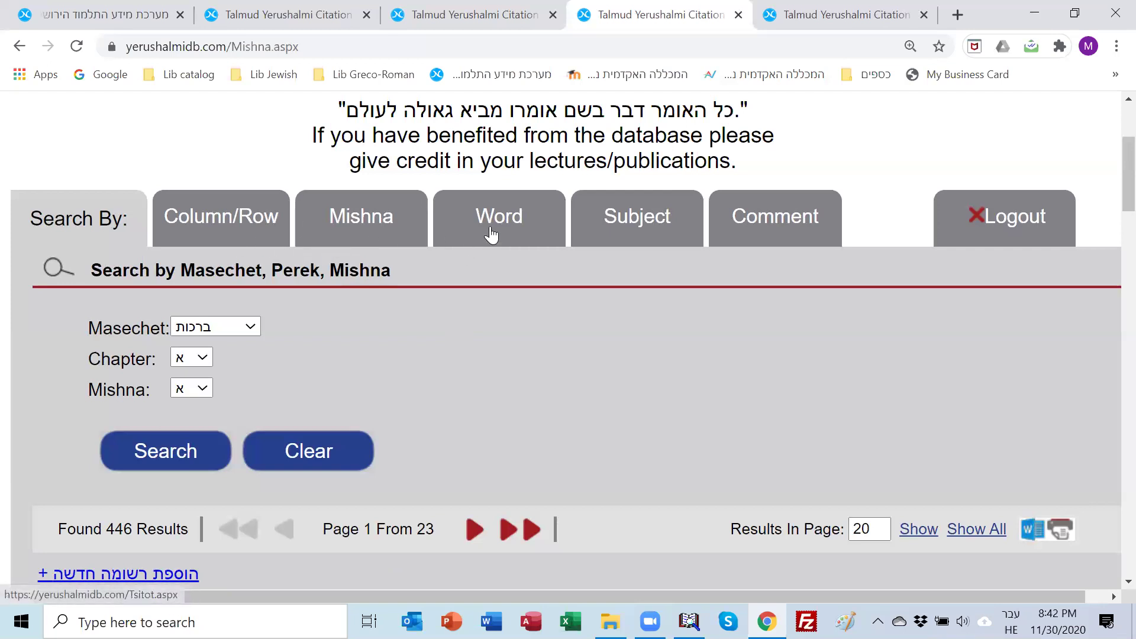
pyautogui.scroll(3, 503, 234)
pyautogui.scroll(-4, 503, 235)
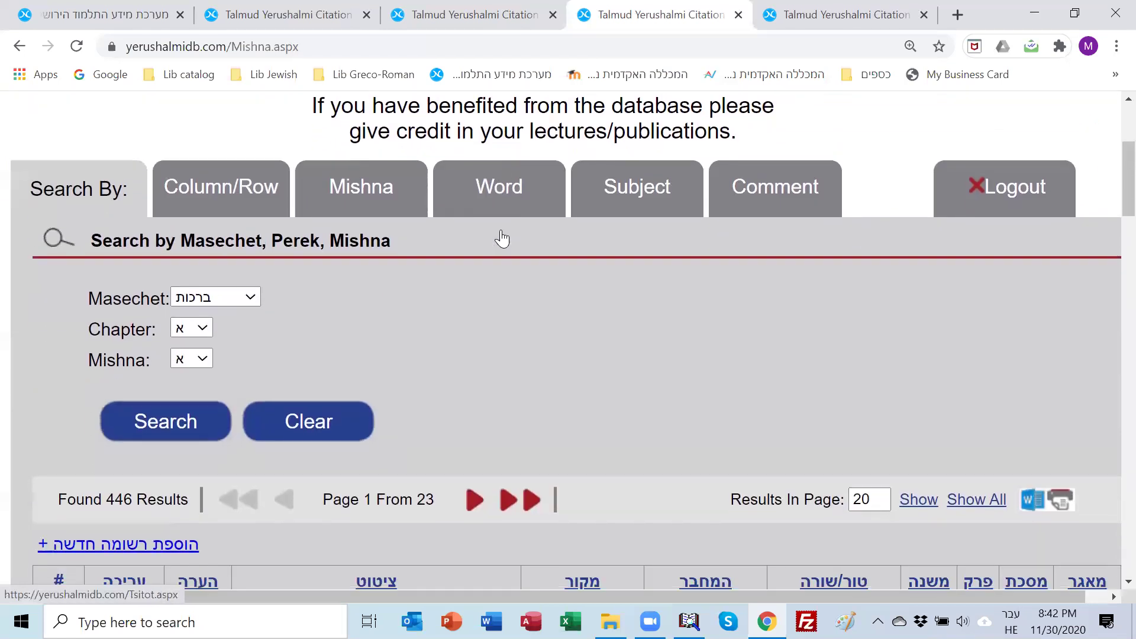
pyautogui.click(496, 204)
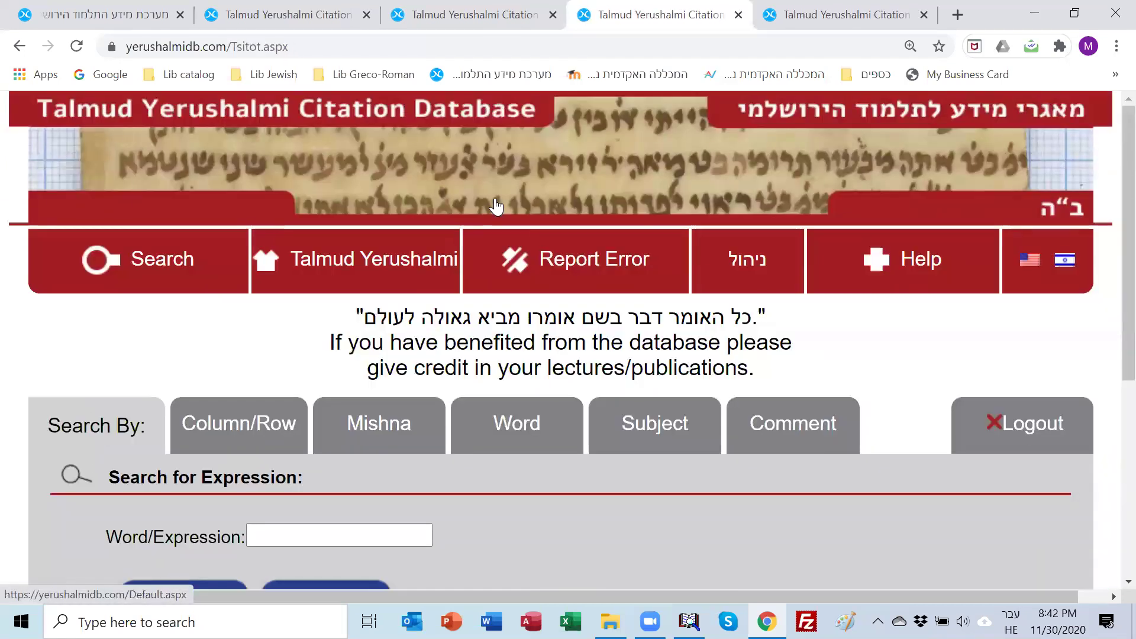
pyautogui.scroll(-4, 499, 235)
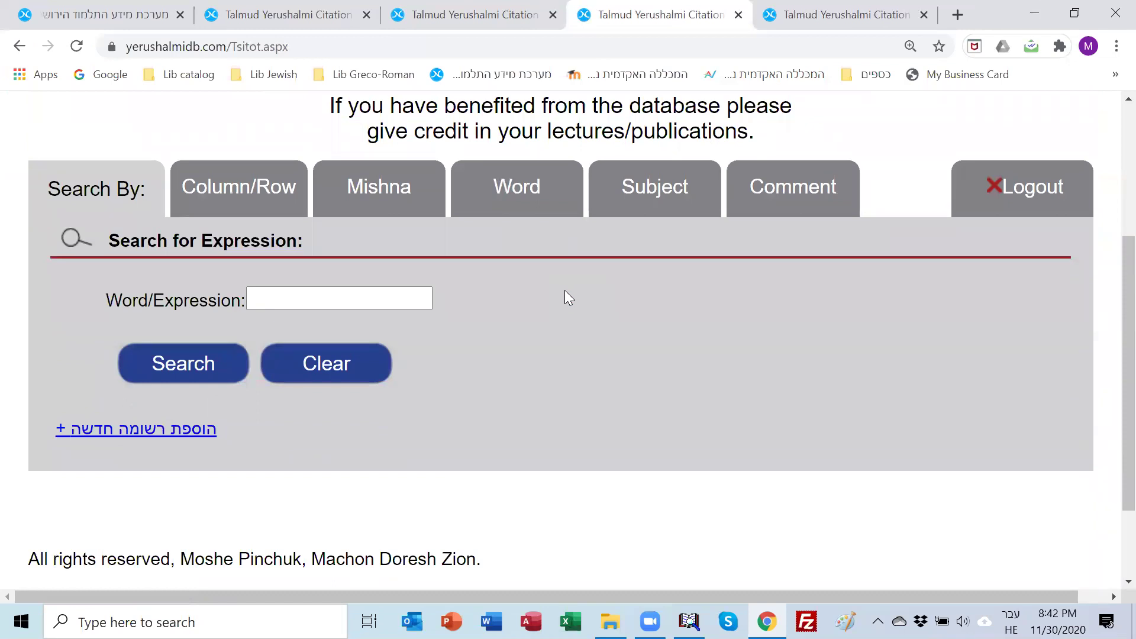
pyautogui.click(373, 301)
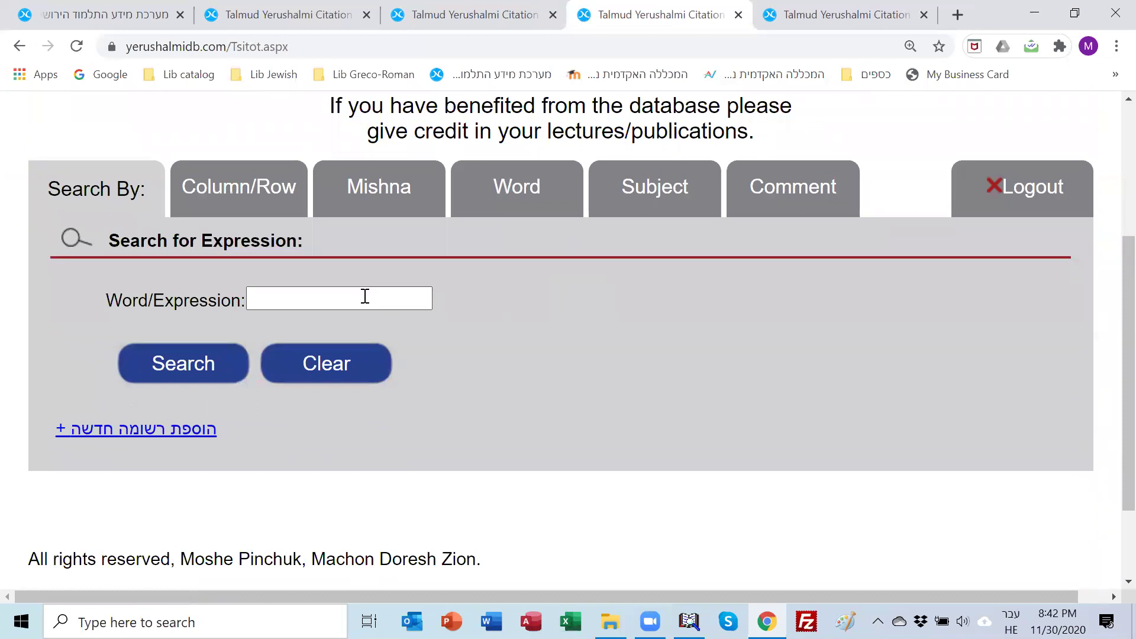
pyautogui.click(522, 310)
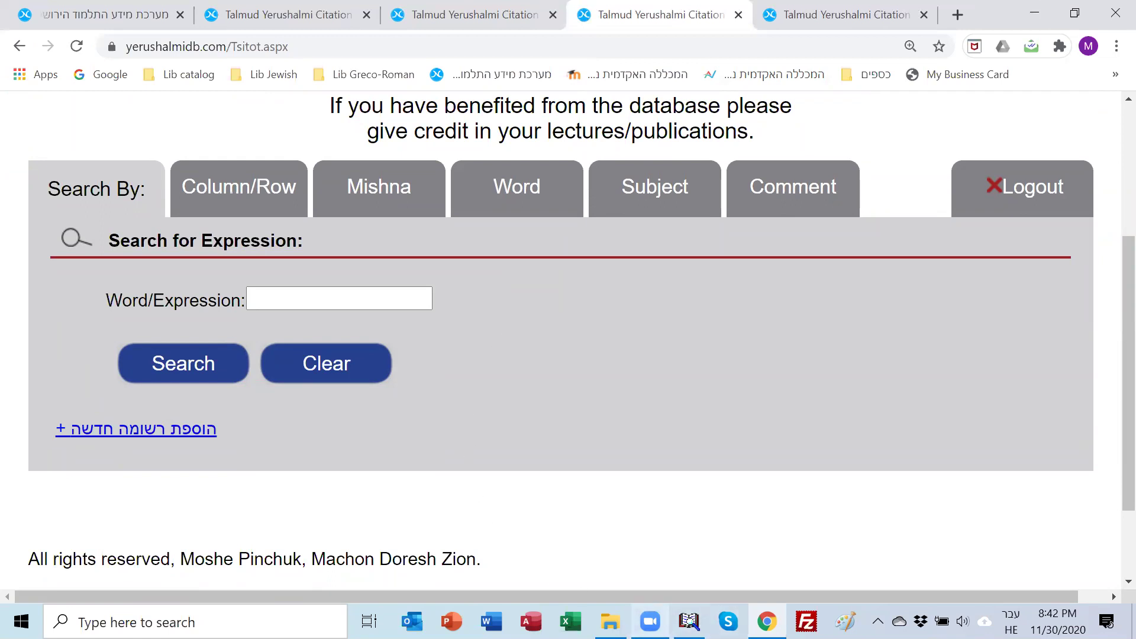
pyautogui.click(650, 622)
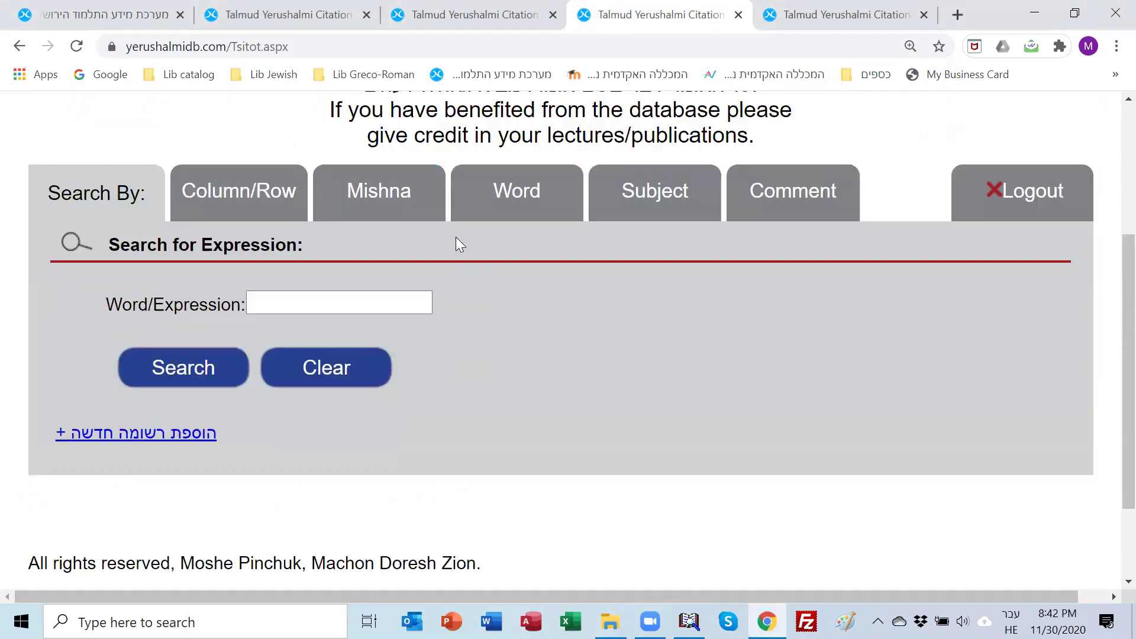
pyautogui.scroll(-1, 460, 237)
pyautogui.scroll(5, 466, 242)
pyautogui.scroll(-5, 495, 236)
pyautogui.scroll(3, 493, 220)
pyautogui.scroll(2, 507, 215)
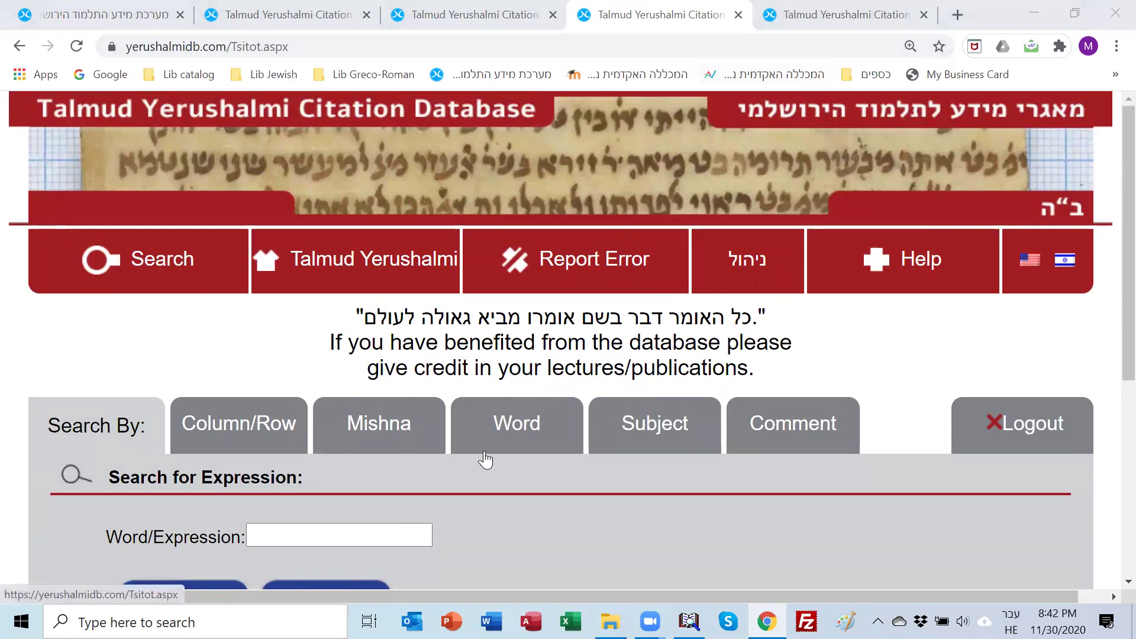
# - Search the citations for the word שנצטרע and view the matching records
pyautogui.scroll(-2, 444, 435)
pyautogui.scroll(-1, 449, 440)
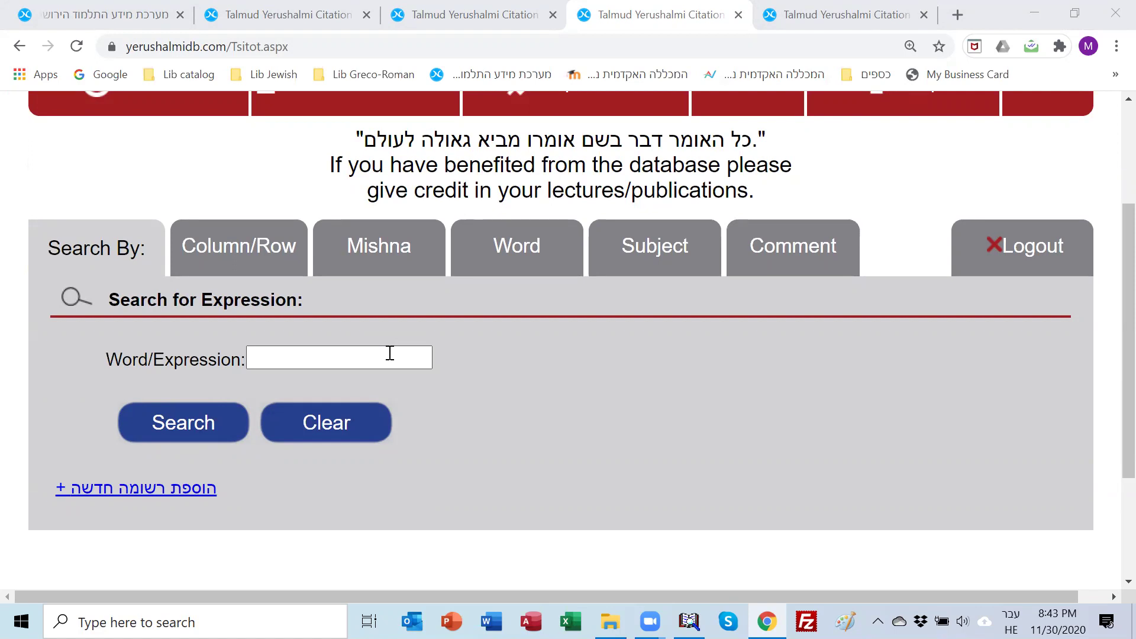
pyautogui.click(343, 357)
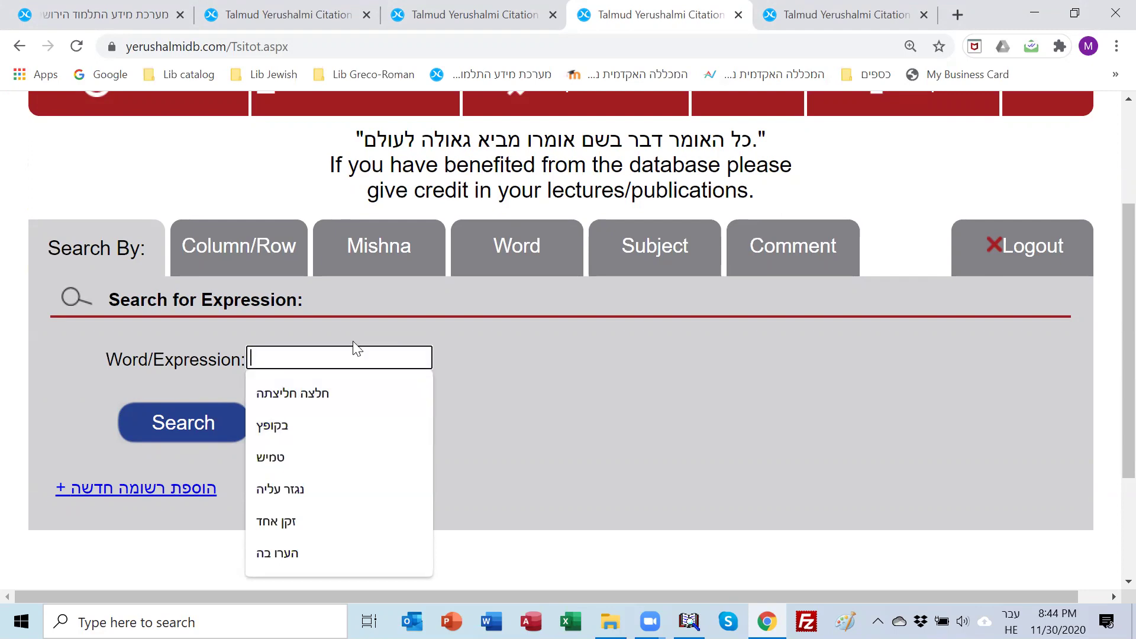
pyautogui.write('שנצטרע')
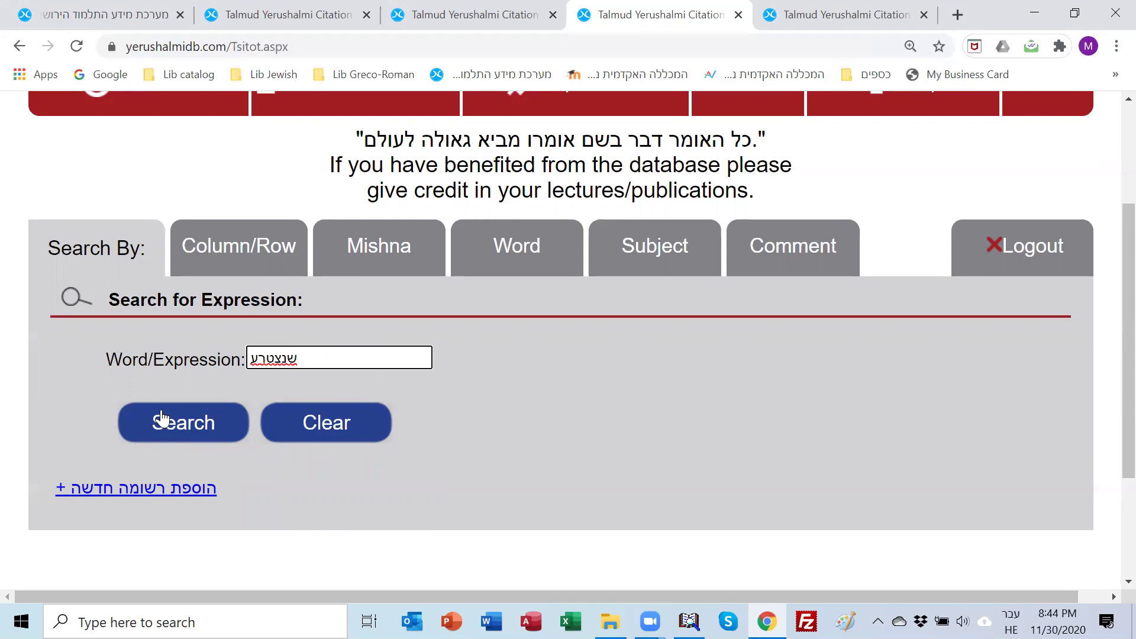
pyautogui.click(167, 431)
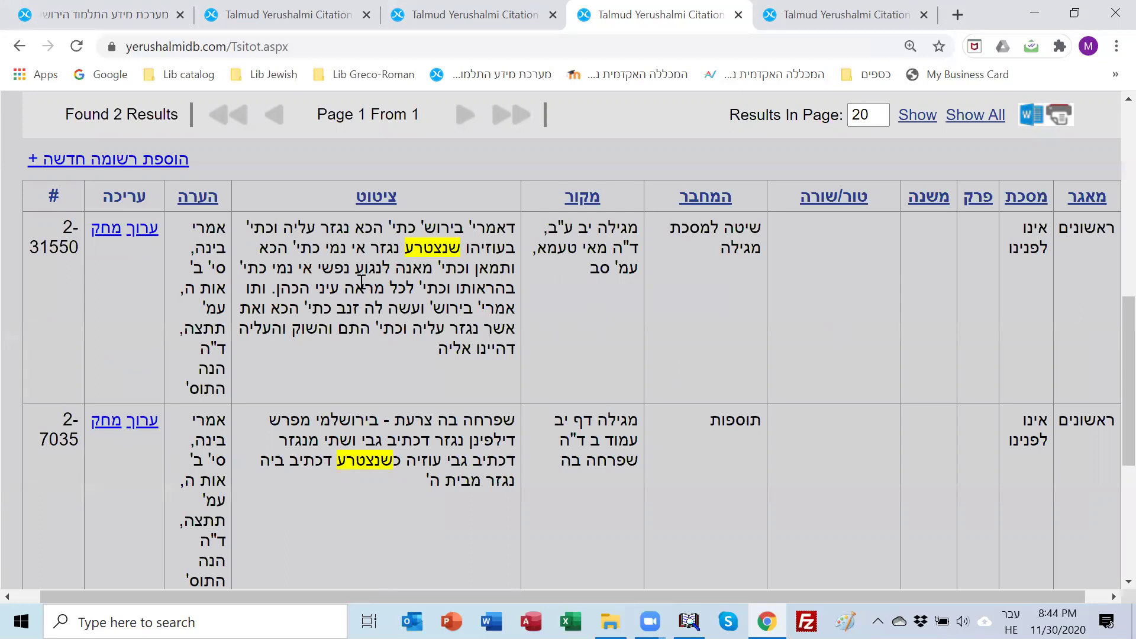
pyautogui.scroll(-1, 361, 282)
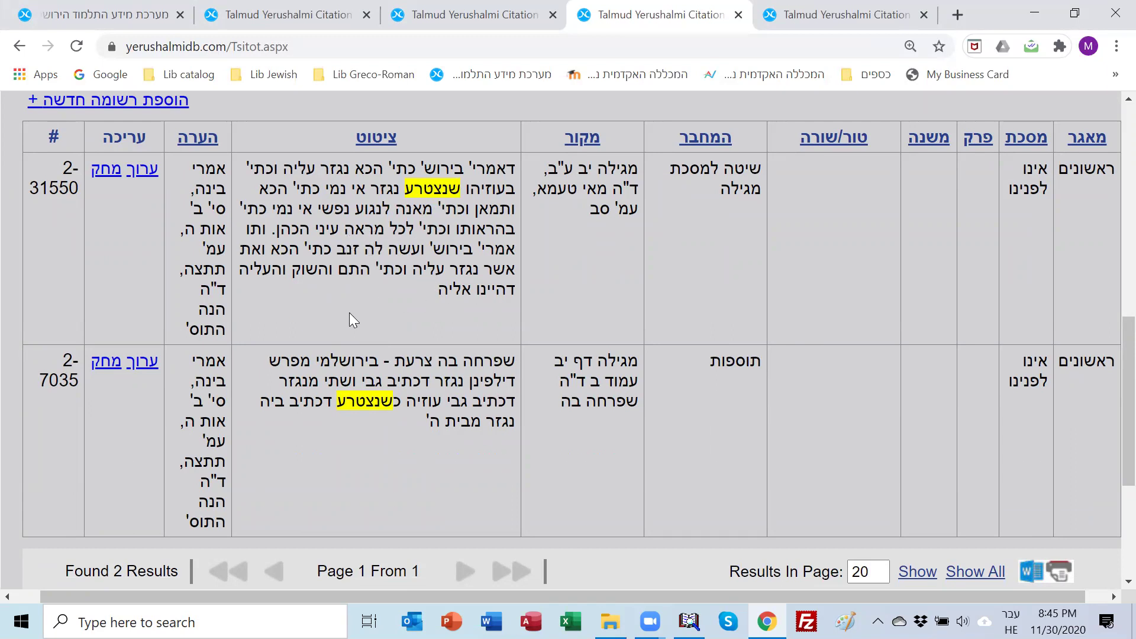
# - Replace the search expression with עוזיה and run the search
pyautogui.scroll(3, 373, 316)
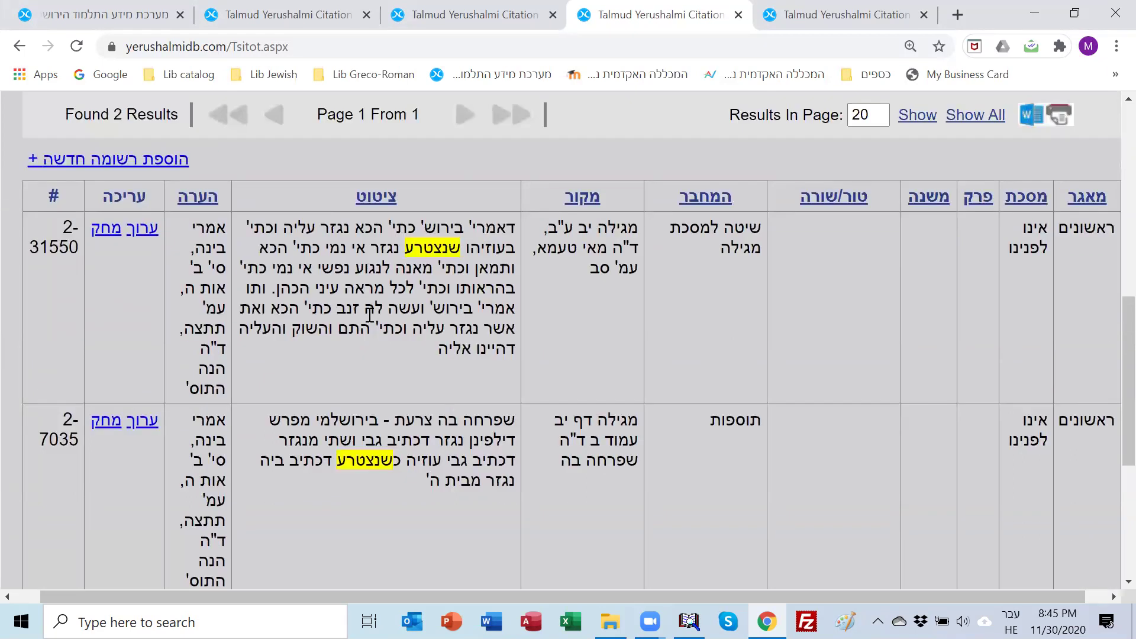
pyautogui.scroll(3, 345, 293)
pyautogui.click(296, 262)
pyautogui.press('BackSpace')
pyautogui.press('BackSpace')
pyautogui.press('BackSpace')
pyautogui.press('BackSpace')
pyautogui.press('BackSpace')
pyautogui.press('BackSpace')
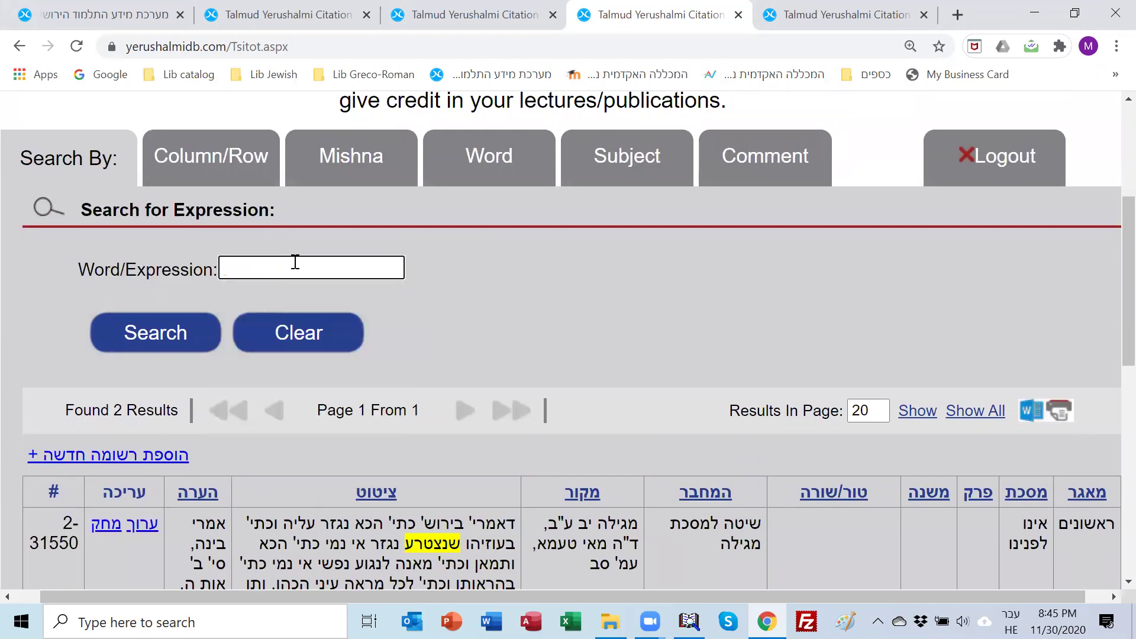
pyautogui.write('עוזיה')
pyautogui.press('Return')
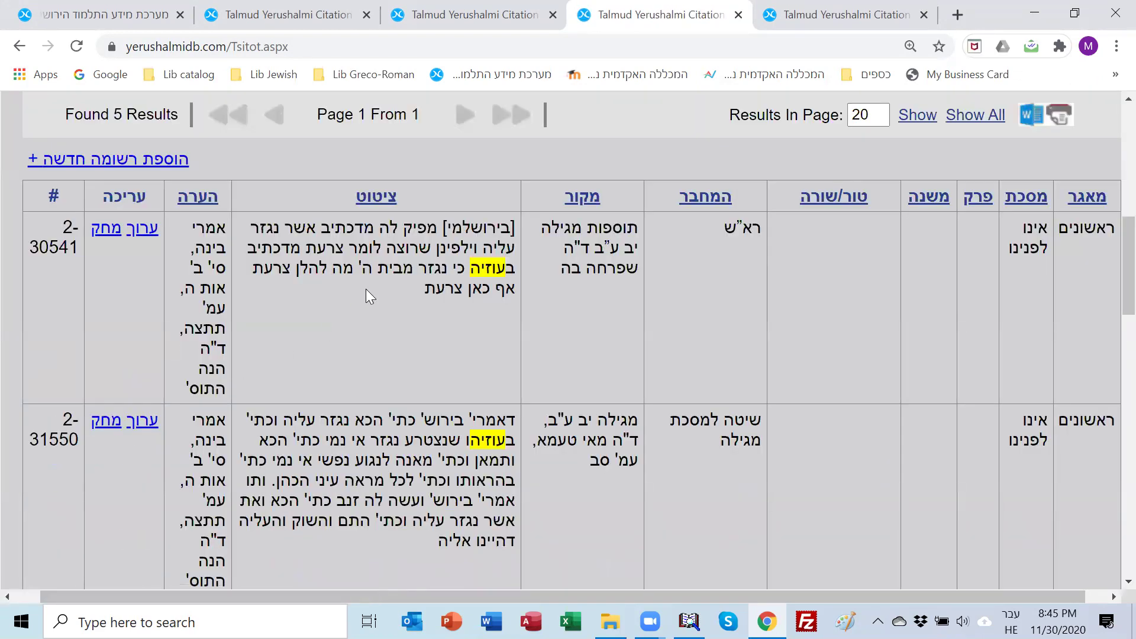
# - Examine the citations found for עוזיה, comparing their highlighted text, sources, authors, locations and comments
pyautogui.scroll(-9, 375, 289)
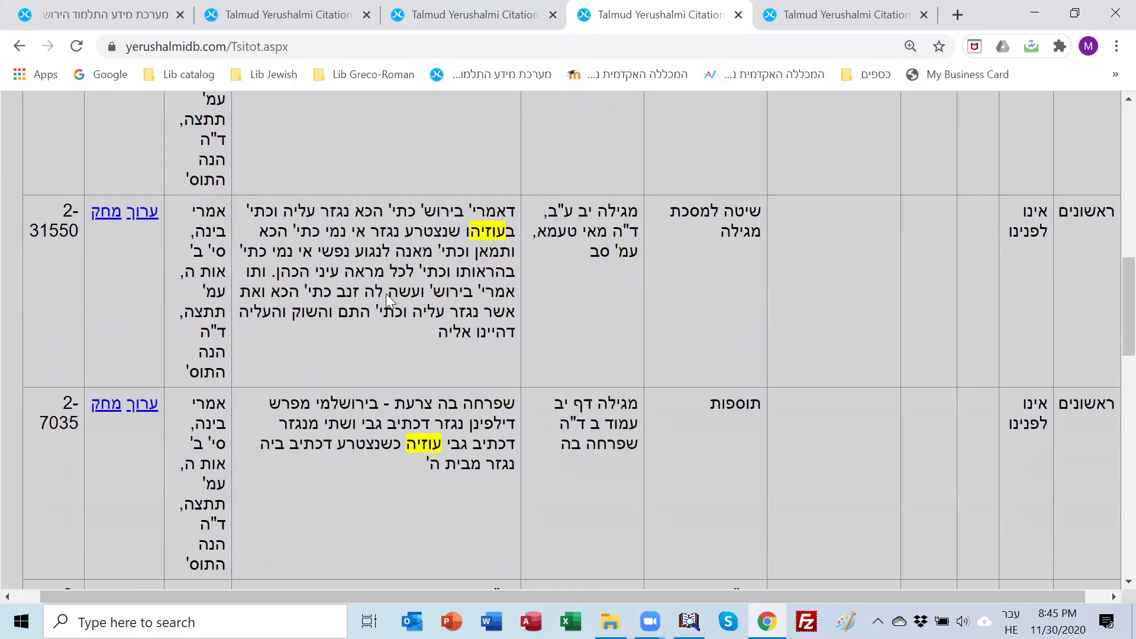
pyautogui.scroll(-1, 601, 417)
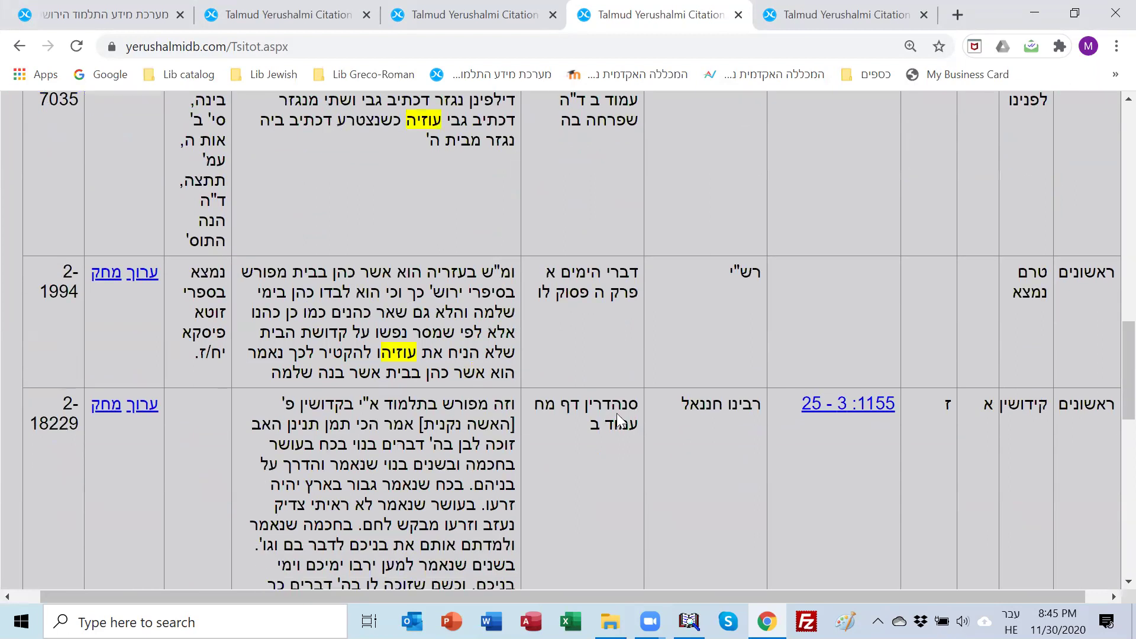
pyautogui.scroll(3, 417, 397)
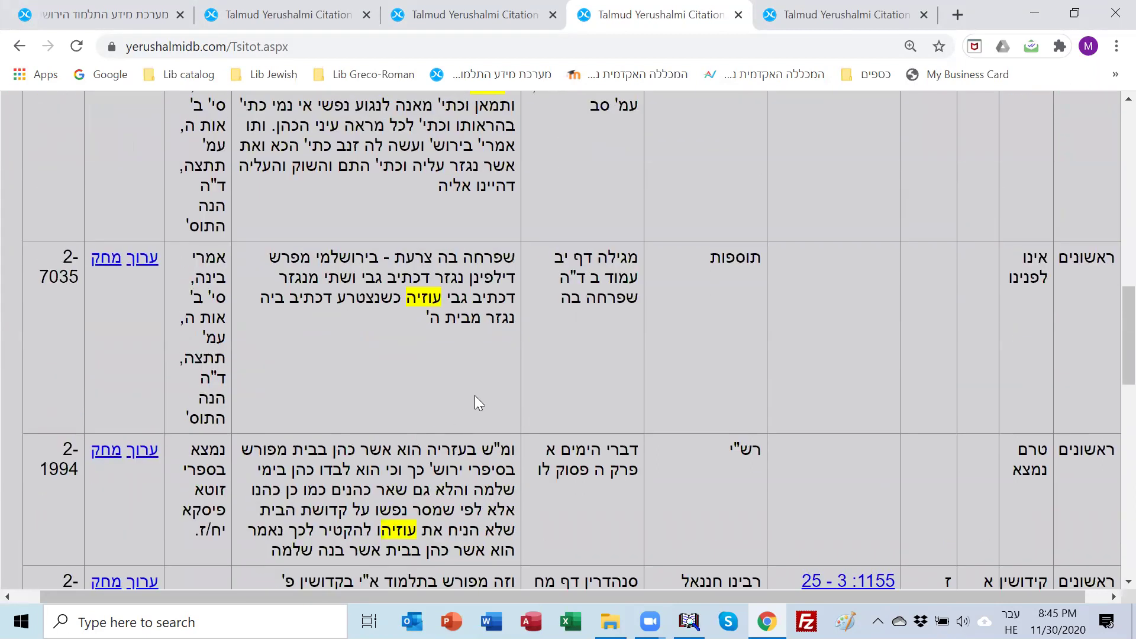
pyautogui.scroll(2, 432, 336)
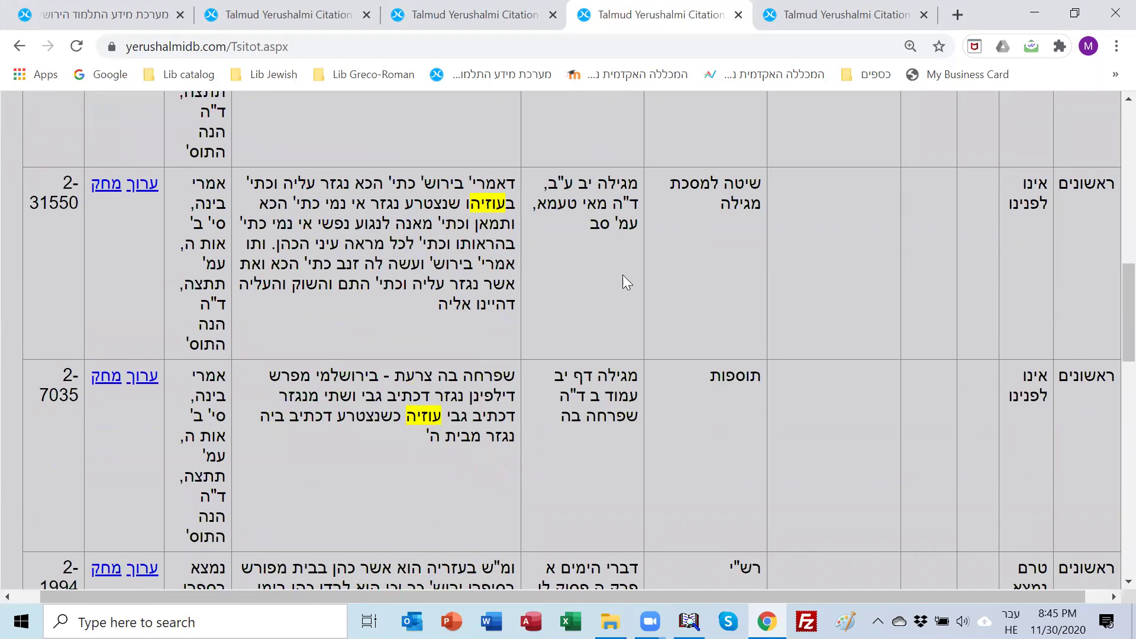
pyautogui.scroll(3, 513, 283)
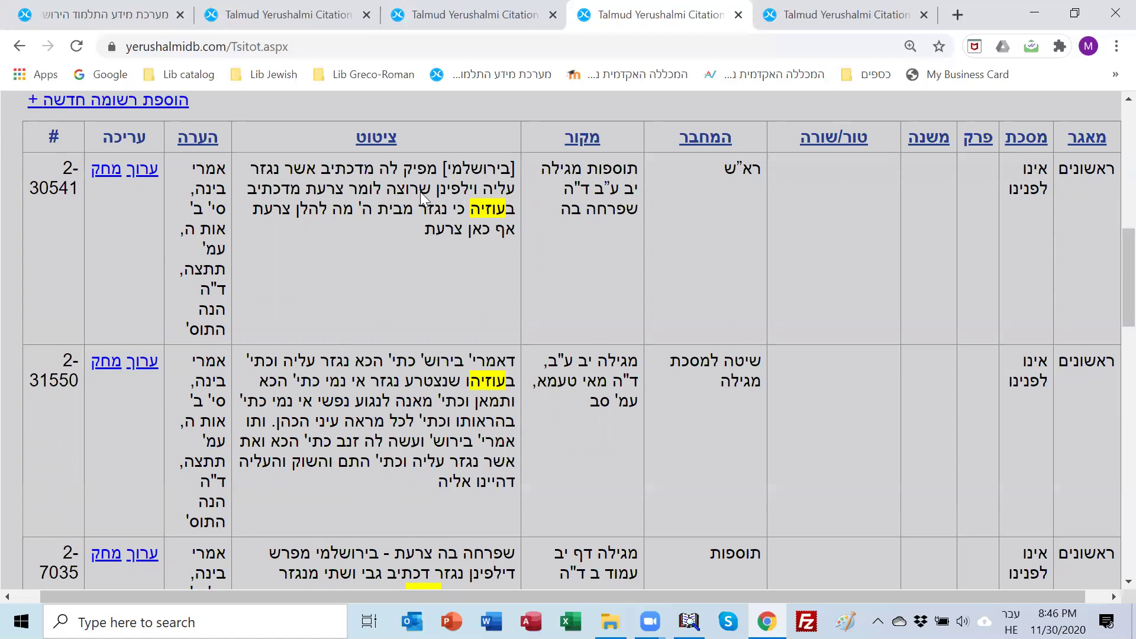
pyautogui.scroll(-2, 342, 269)
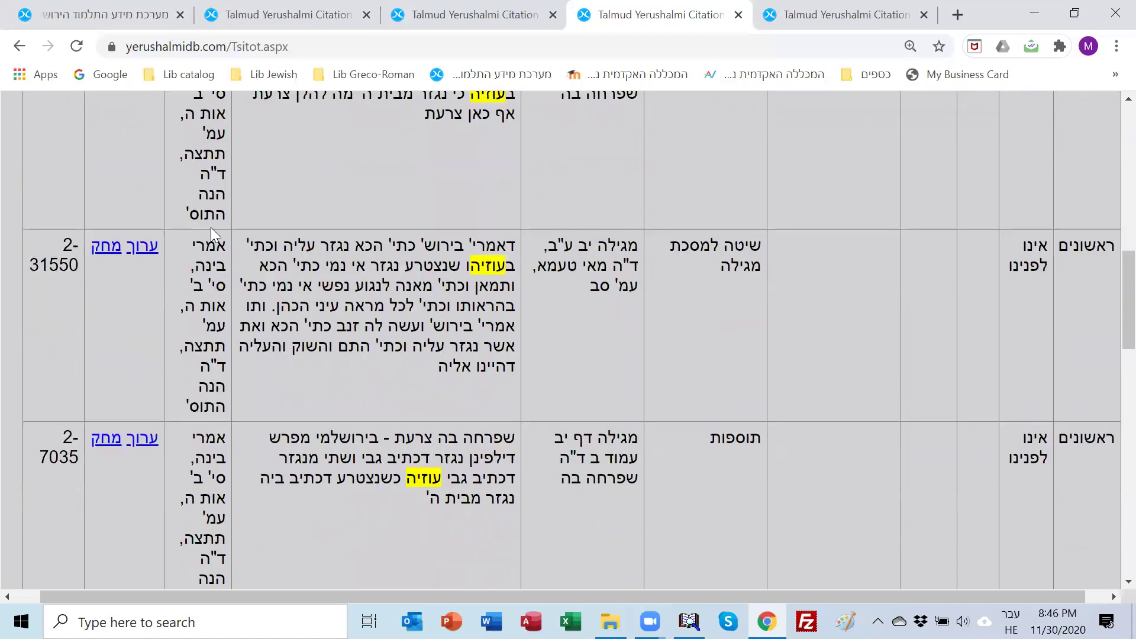
pyautogui.scroll(-7, 212, 235)
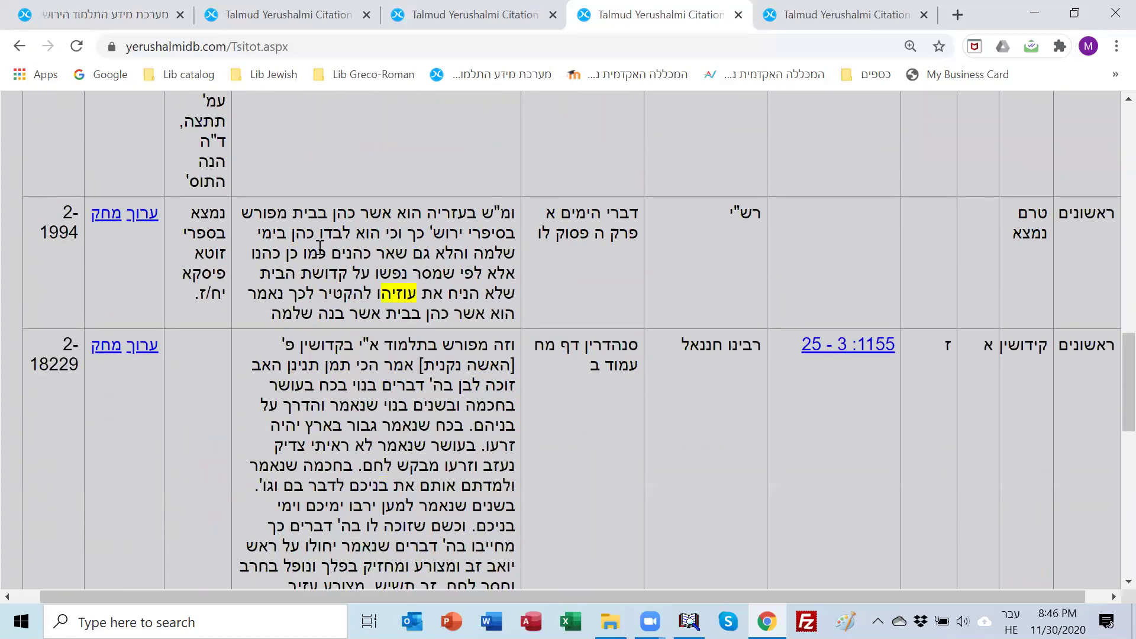
pyautogui.scroll(7, 299, 278)
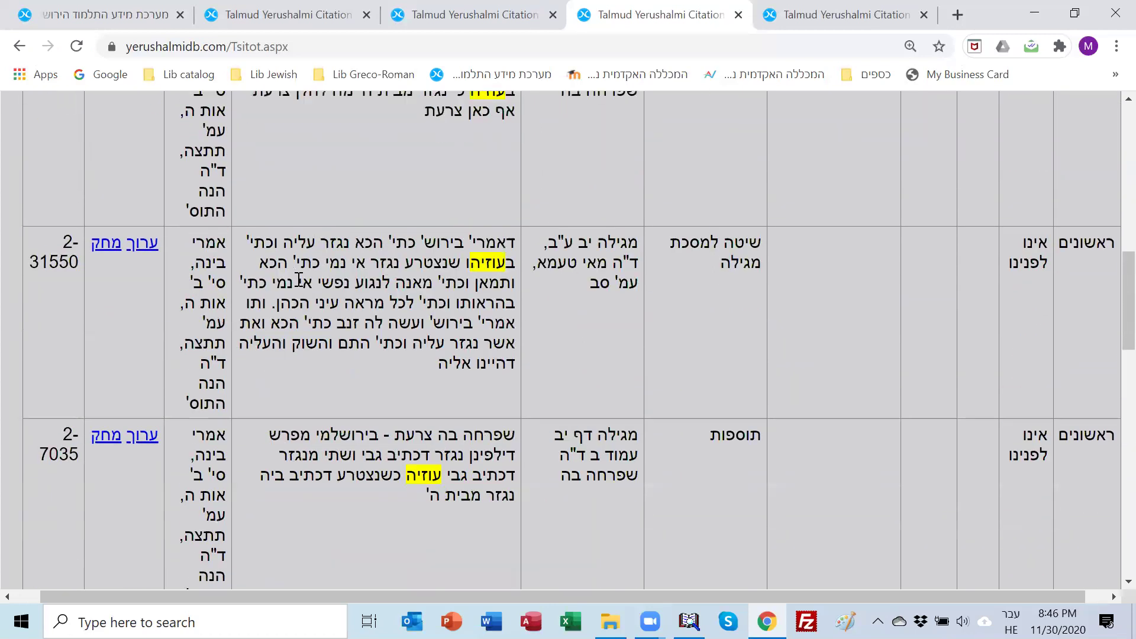
pyautogui.scroll(11, 283, 262)
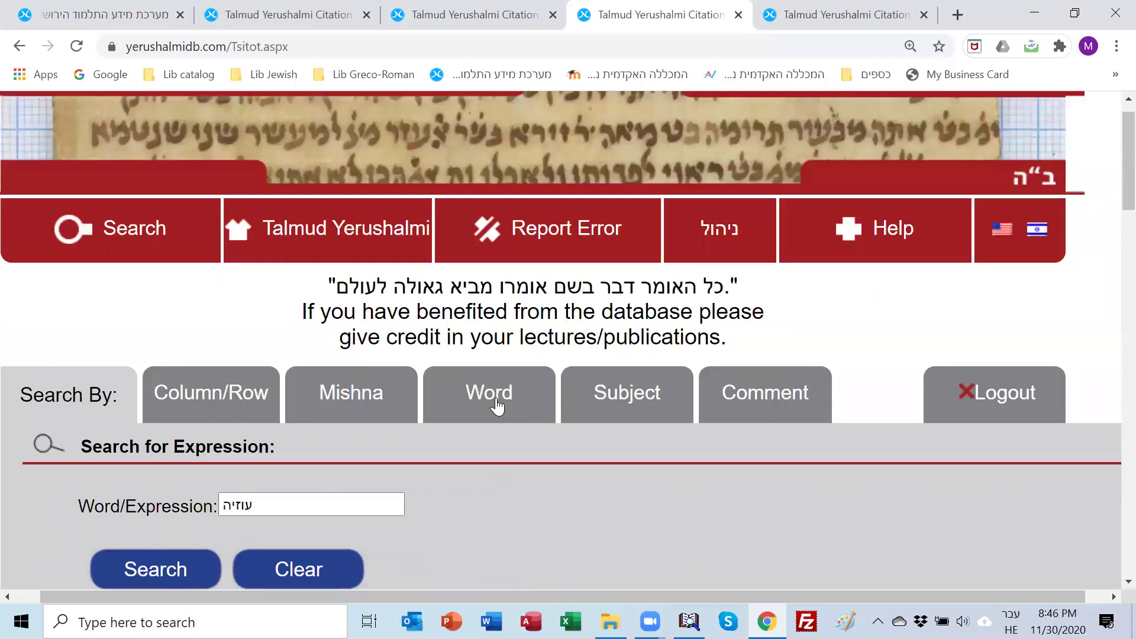
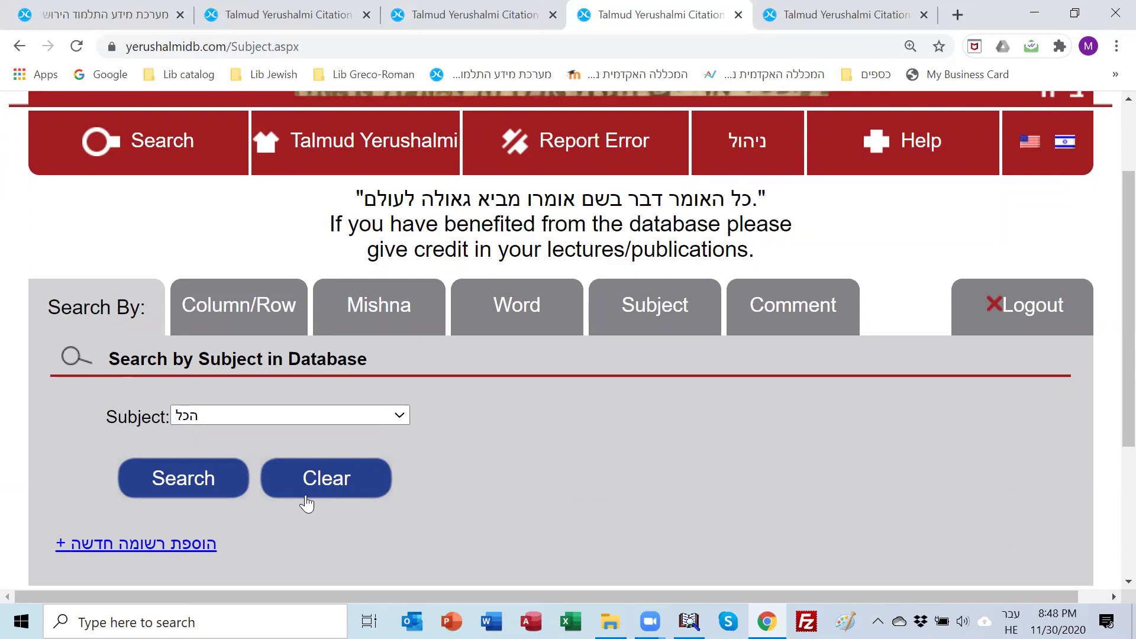
# - Search the database by the subject אין לראשונים ירושלמי and review the citations listed
pyautogui.click(399, 418)
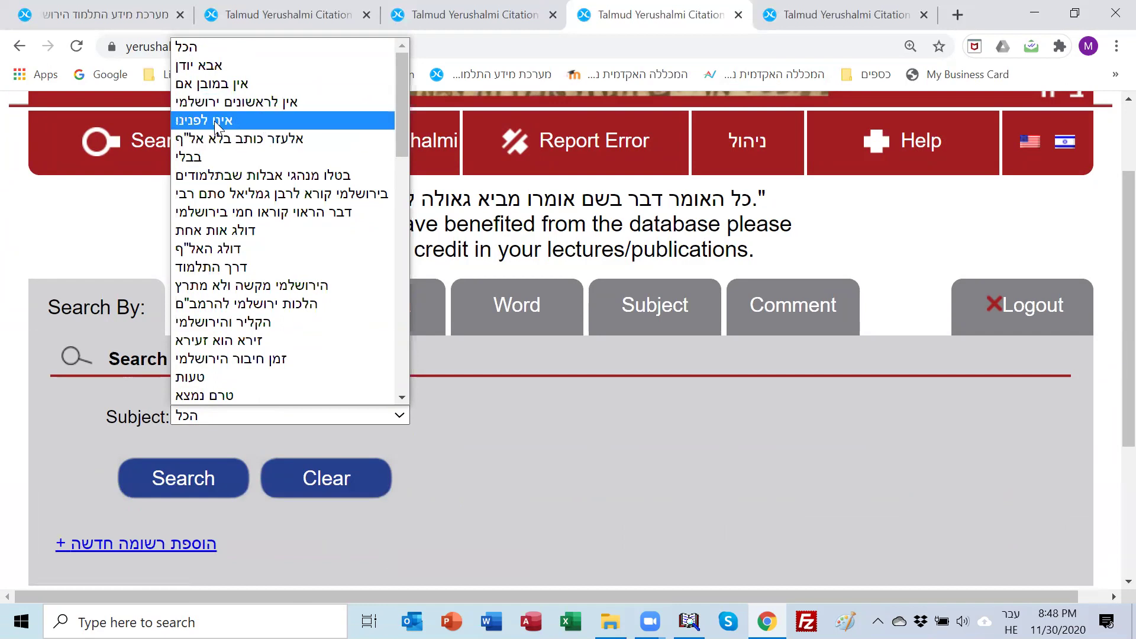
pyautogui.click(183, 102)
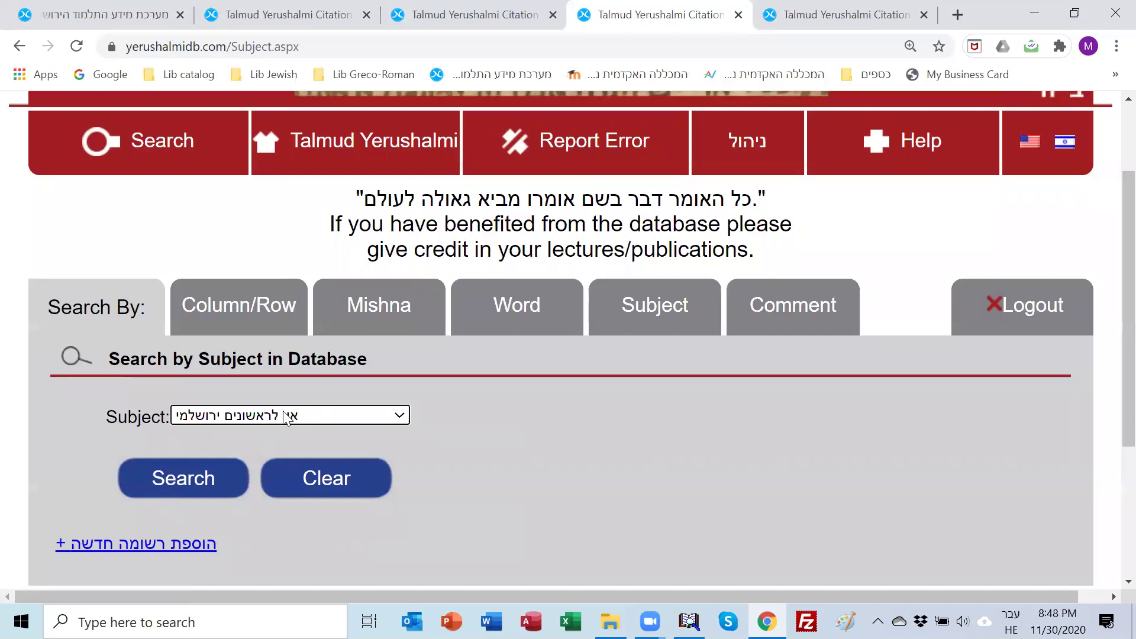
pyautogui.click(173, 488)
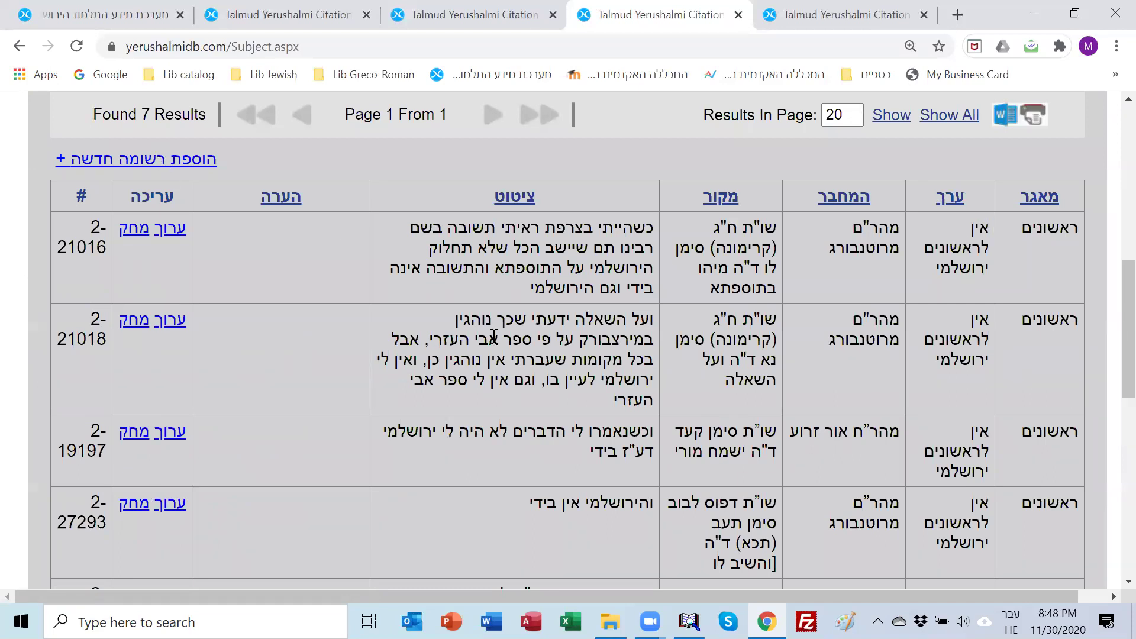
pyautogui.scroll(-3, 821, 320)
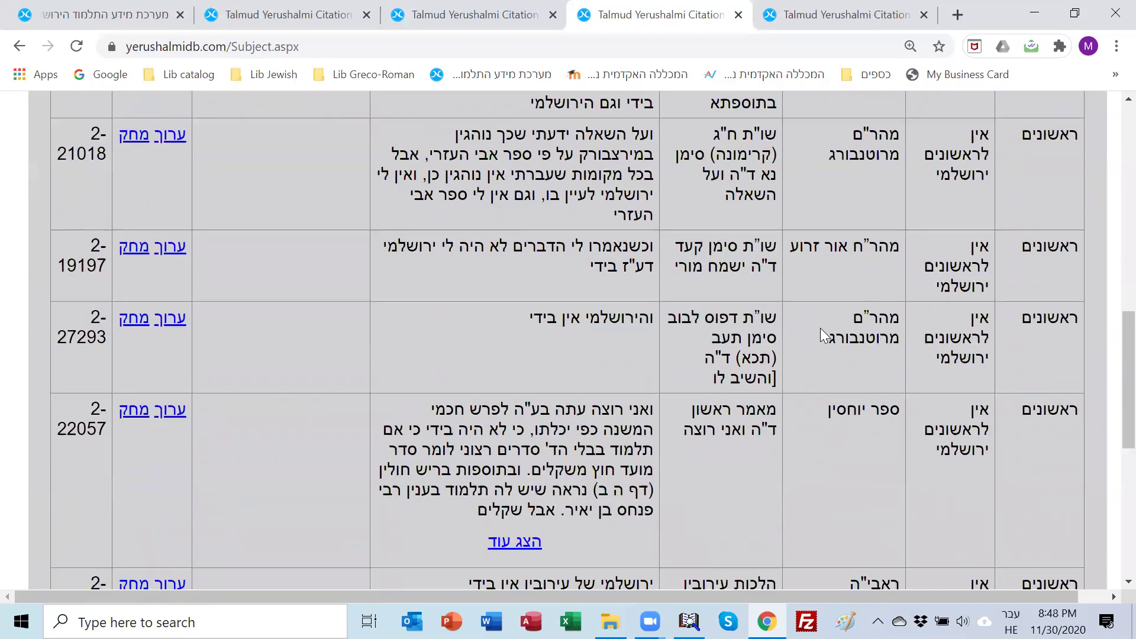
pyautogui.scroll(-1, 820, 327)
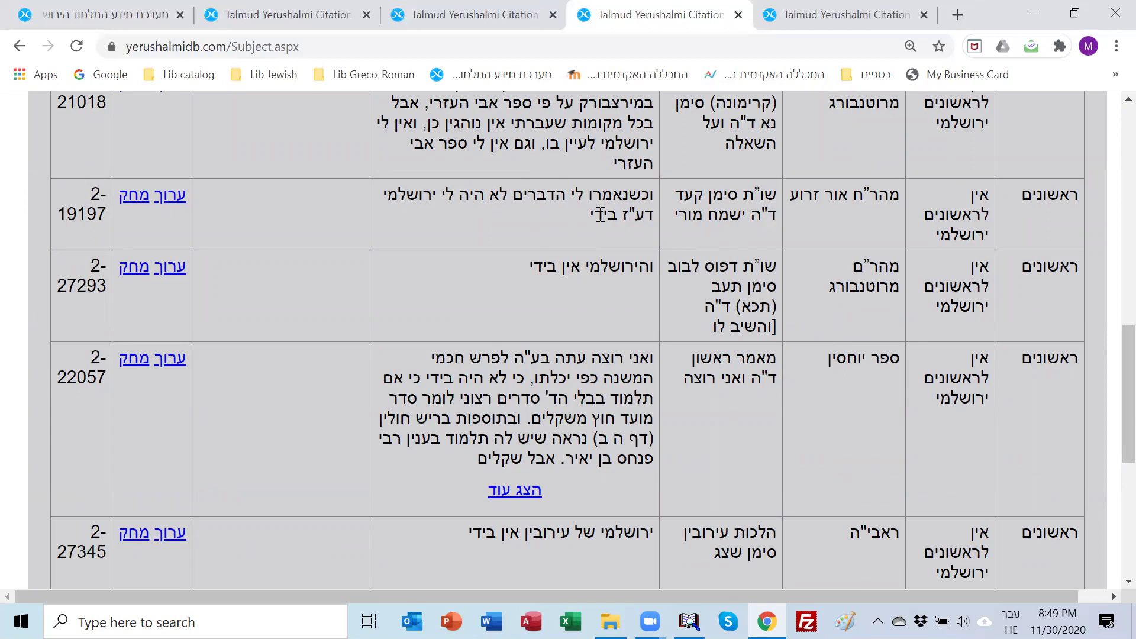
pyautogui.scroll(-4, 601, 225)
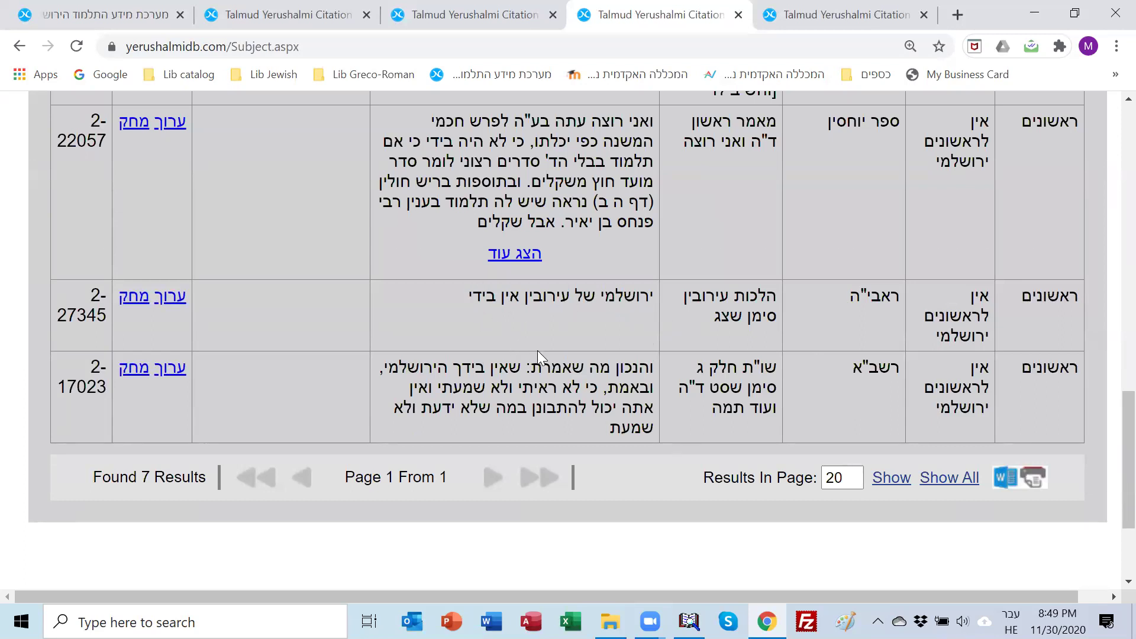
pyautogui.scroll(4, 537, 351)
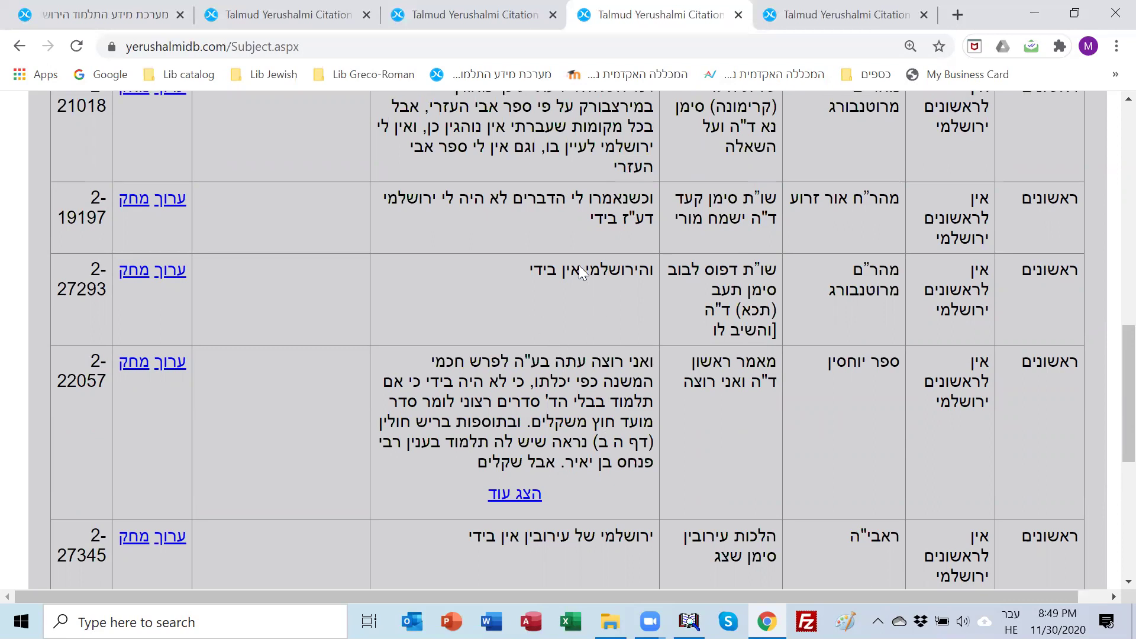
# - Change the subject to אינו לפנינו and run the search
pyautogui.scroll(5, 494, 278)
pyautogui.scroll(3, 494, 278)
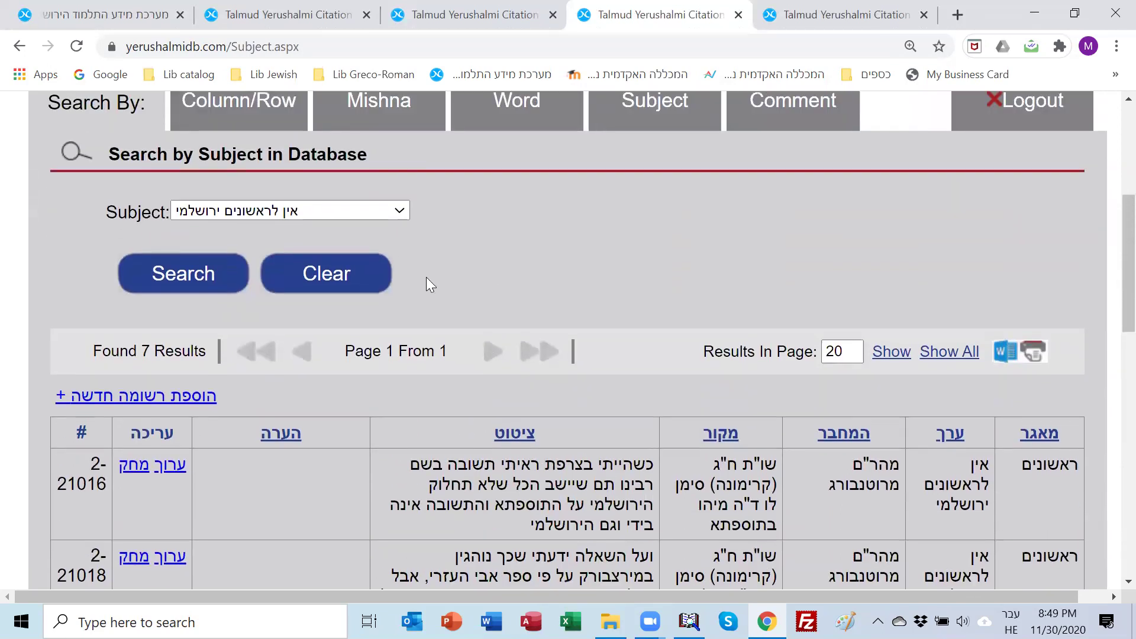
pyautogui.click(398, 211)
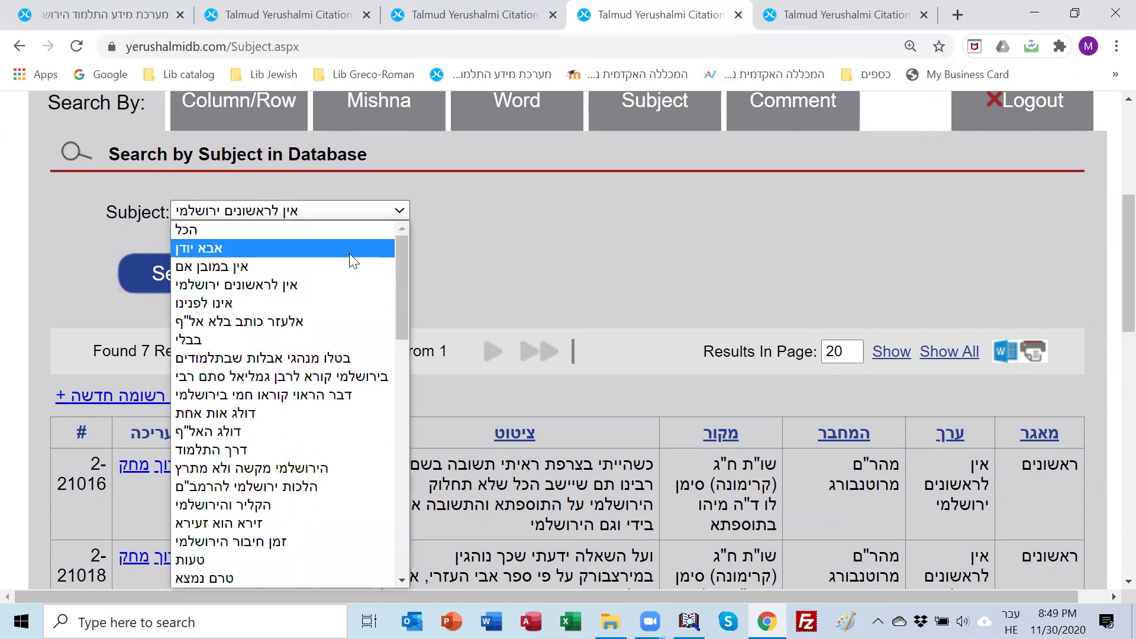
pyautogui.click(227, 305)
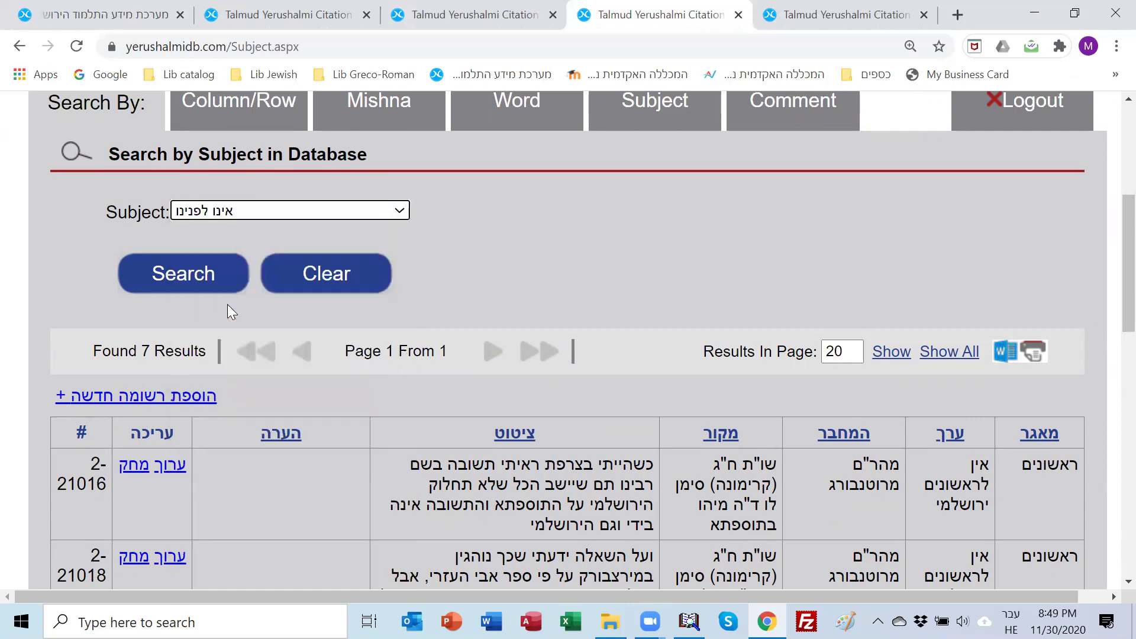
pyautogui.click(157, 276)
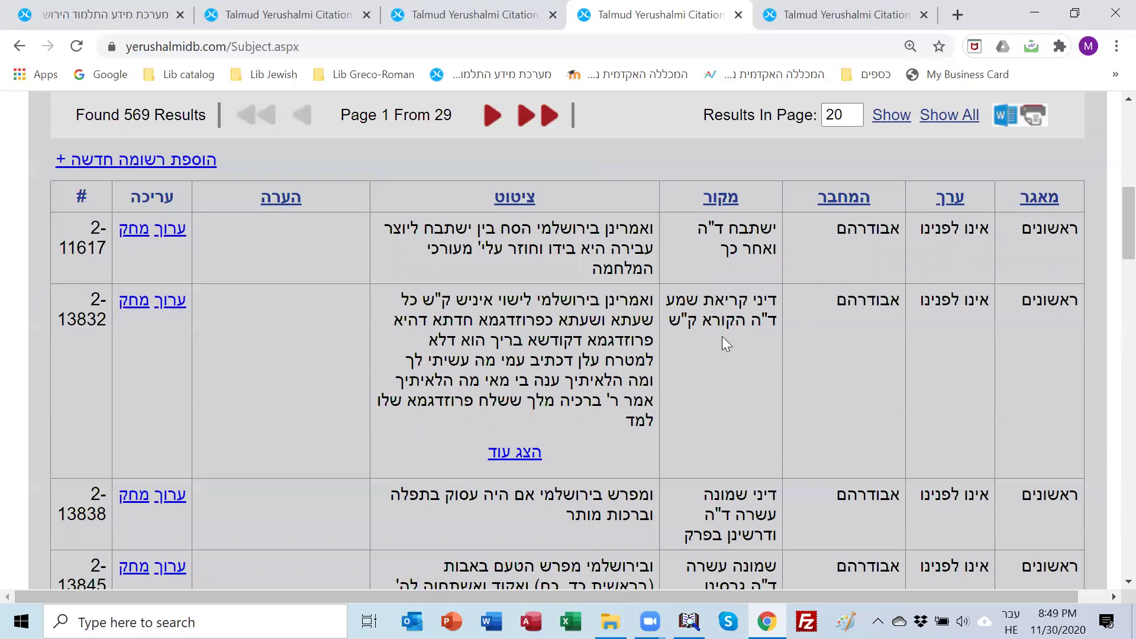
# - Examine the citations listed under אינו לפנינו, including their sources, quoted text and the comments attached to them
pyautogui.scroll(1, 723, 343)
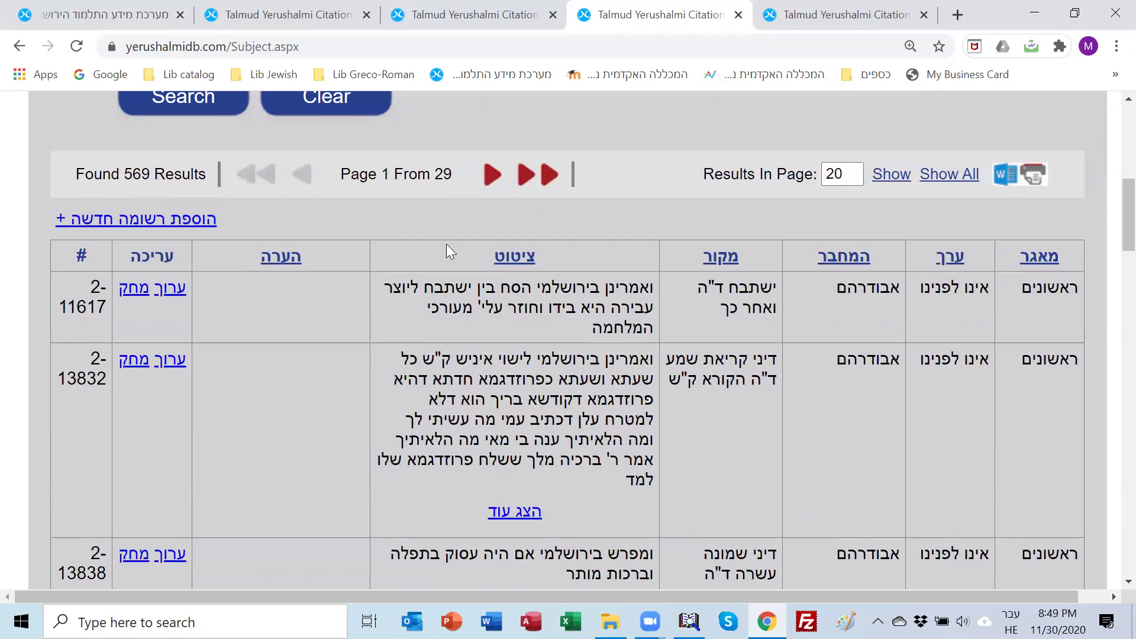
pyautogui.scroll(-10, 550, 401)
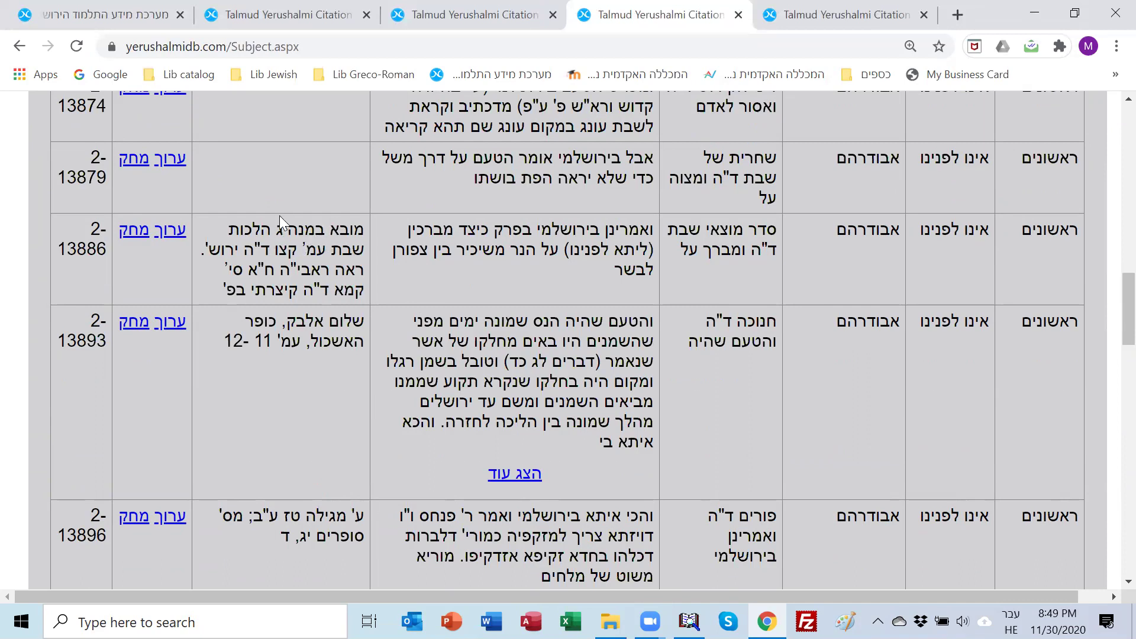
pyautogui.scroll(5, 281, 204)
pyautogui.scroll(-5, 283, 190)
pyautogui.scroll(-6, 307, 328)
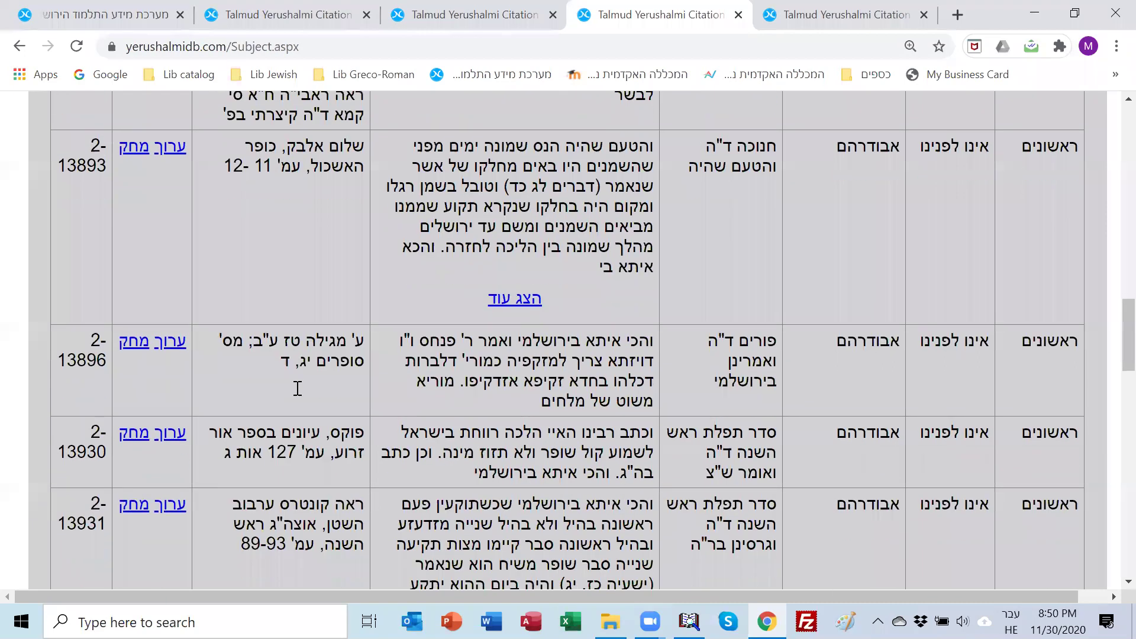
pyautogui.scroll(-4, 297, 395)
pyautogui.scroll(12, 296, 366)
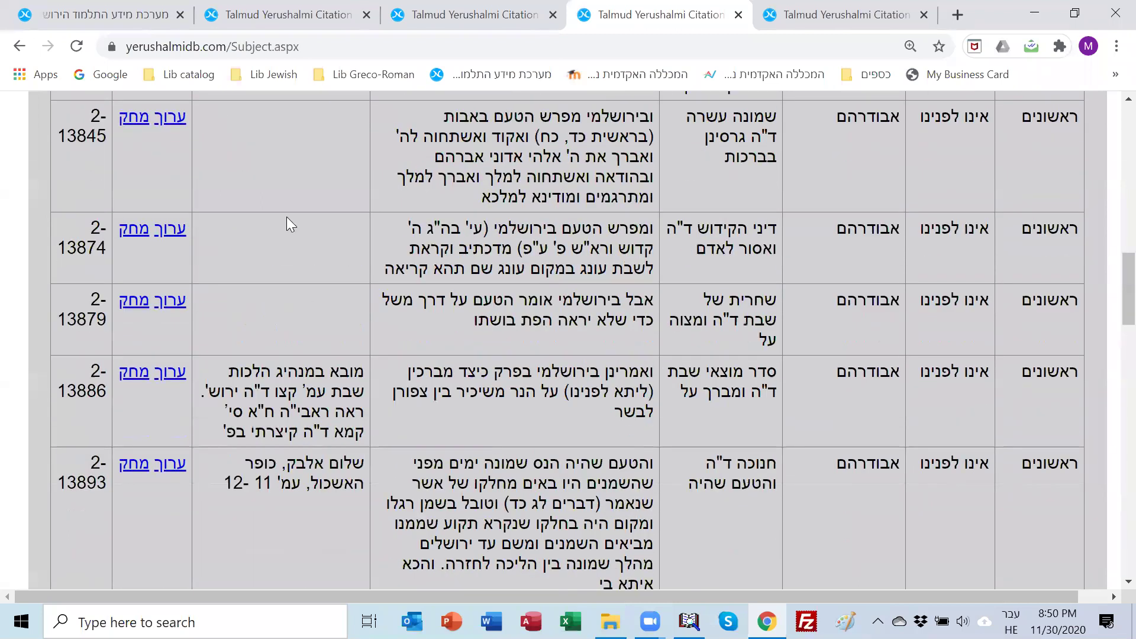
# - Set the search subject to טעות
pyautogui.scroll(10, 288, 224)
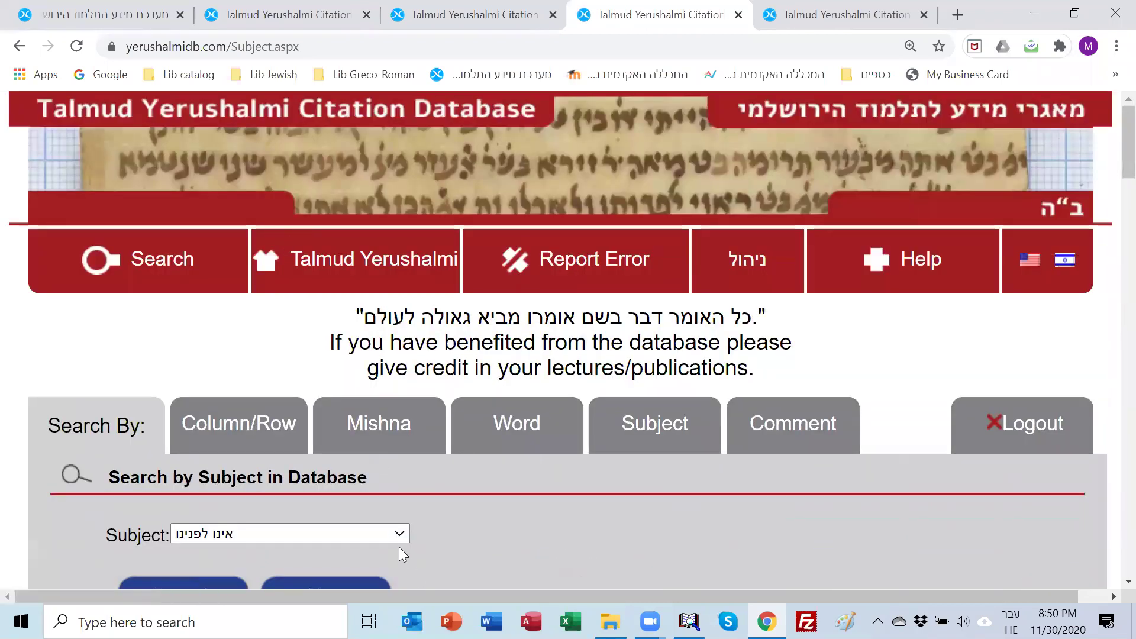
pyautogui.click(400, 533)
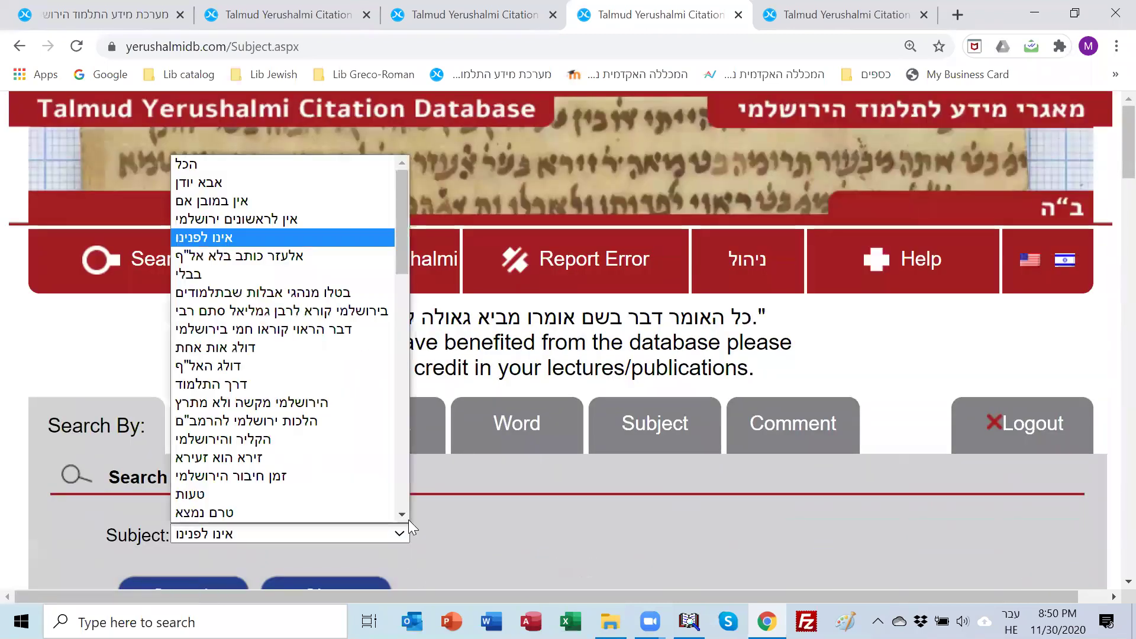
pyautogui.click(224, 492)
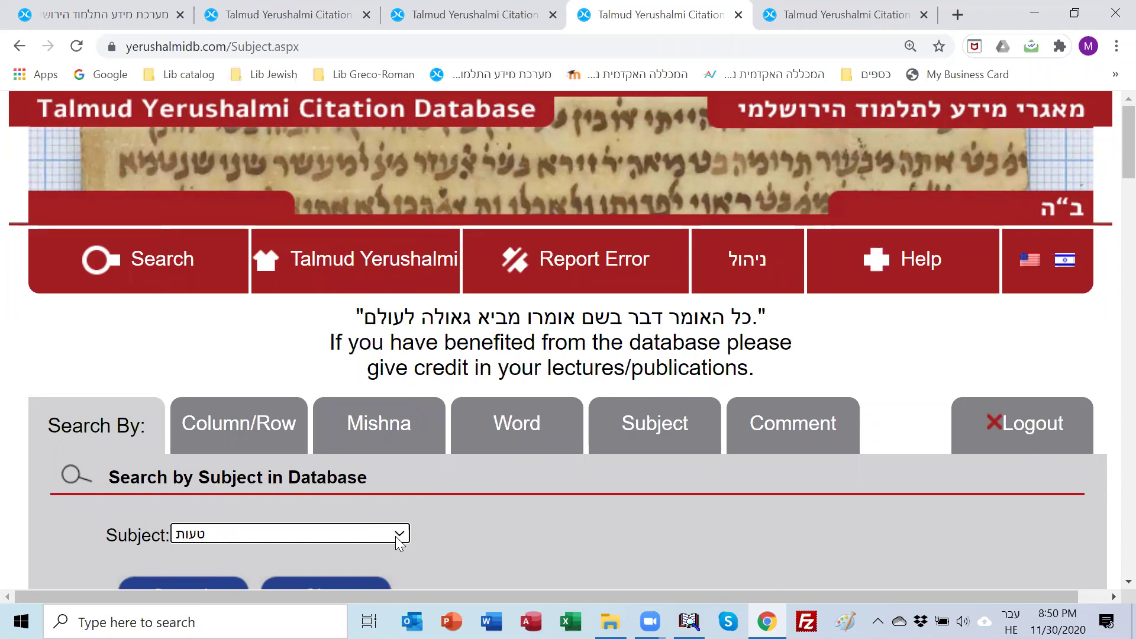
# - Look through the full range of available subjects and choose יחס לירושלמי as the search subject
pyautogui.click(400, 534)
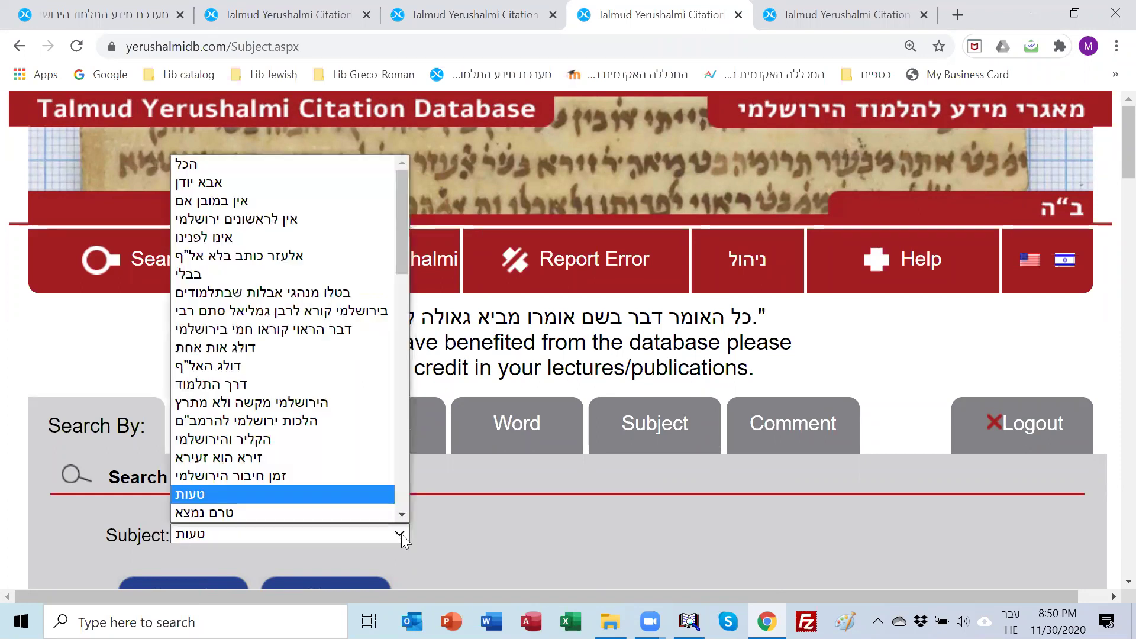
pyautogui.scroll(-8, 300, 352)
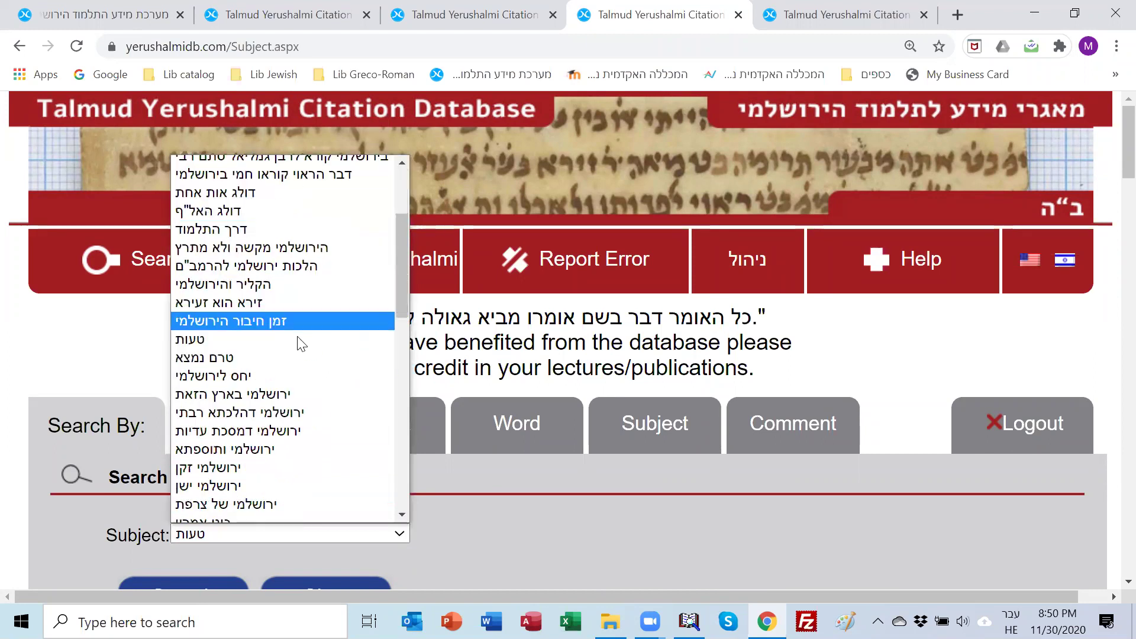
pyautogui.scroll(-5, 300, 352)
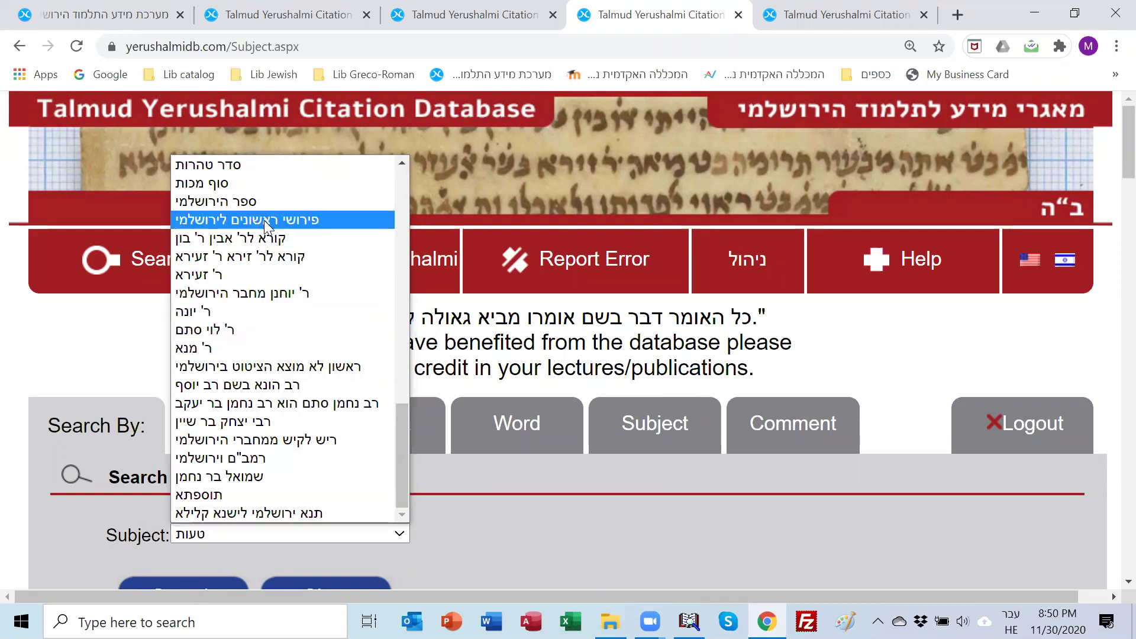
pyautogui.scroll(3, 259, 209)
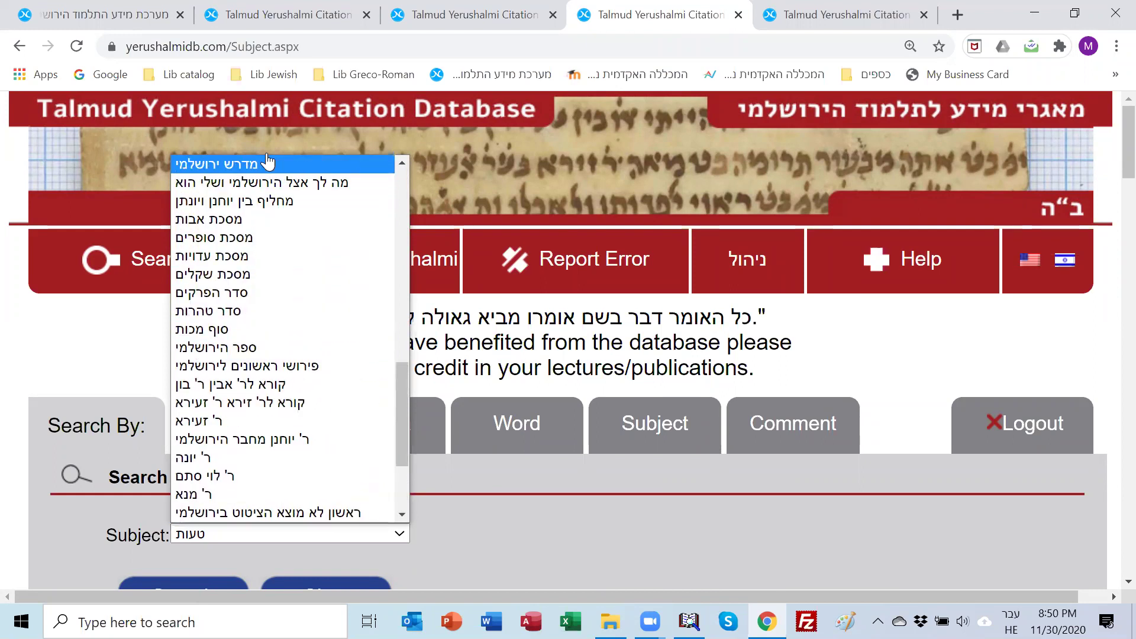
pyautogui.scroll(4, 263, 165)
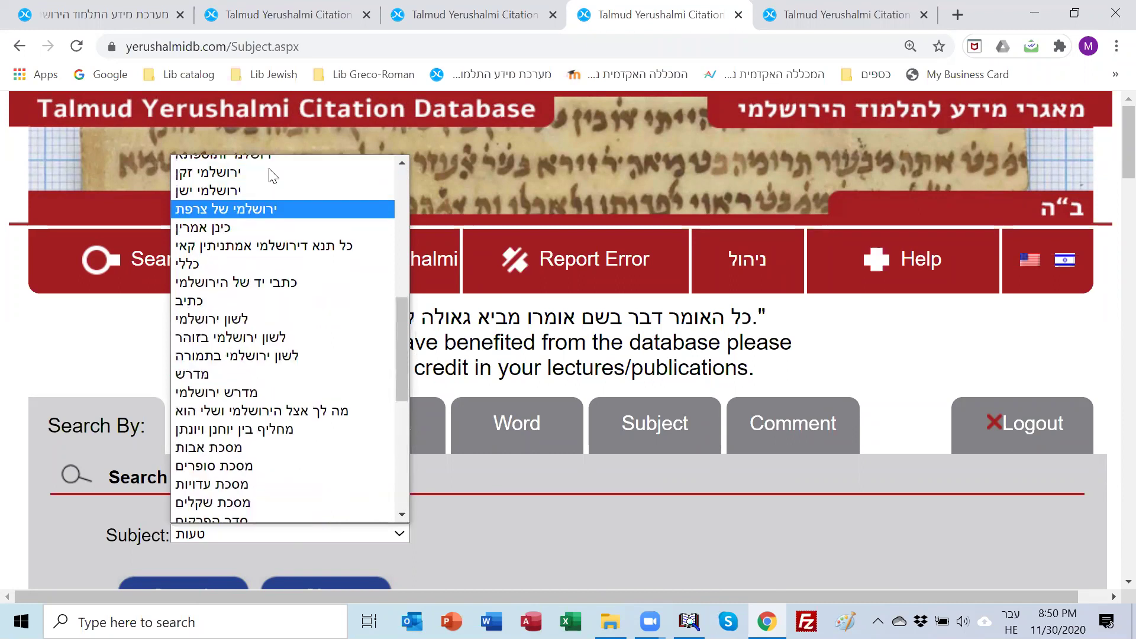
pyautogui.scroll(1, 265, 170)
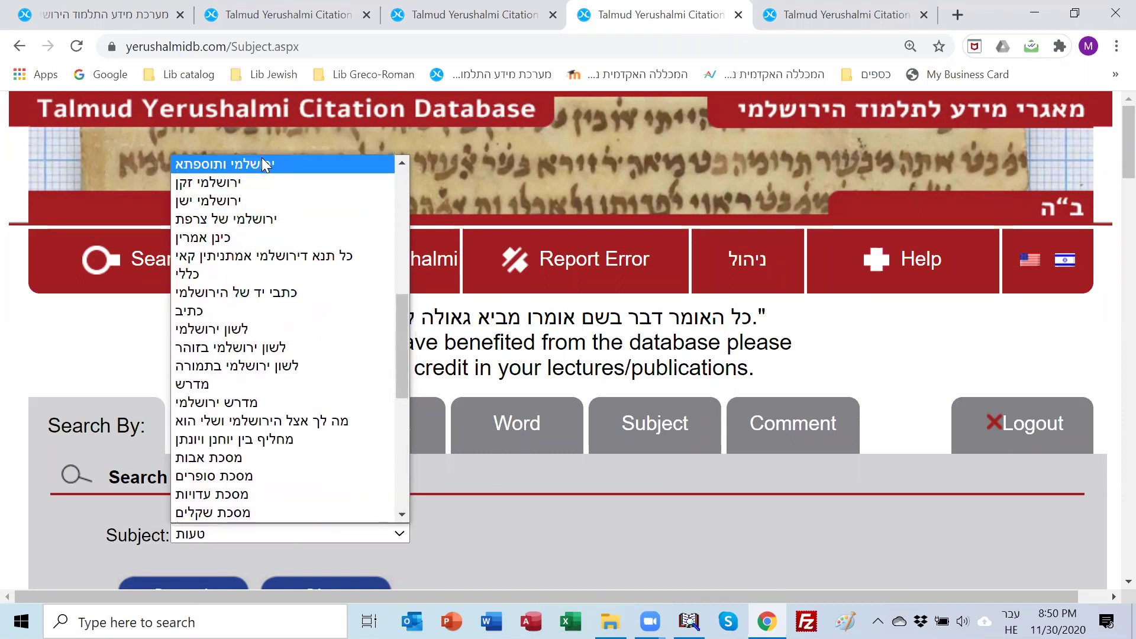
pyautogui.scroll(5, 269, 162)
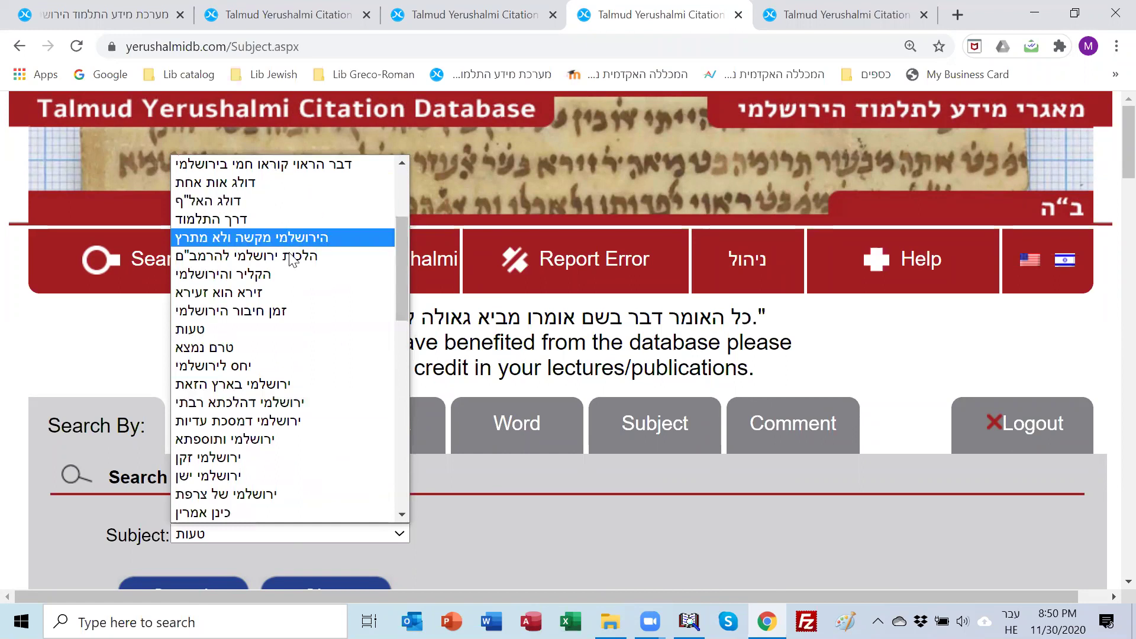
pyautogui.click(238, 368)
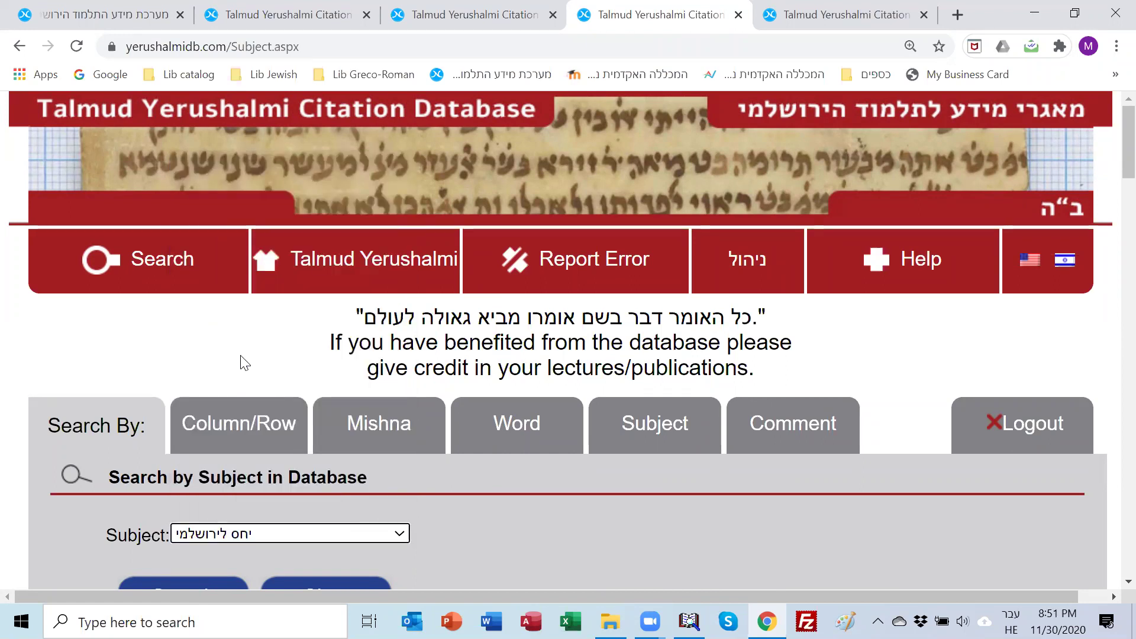